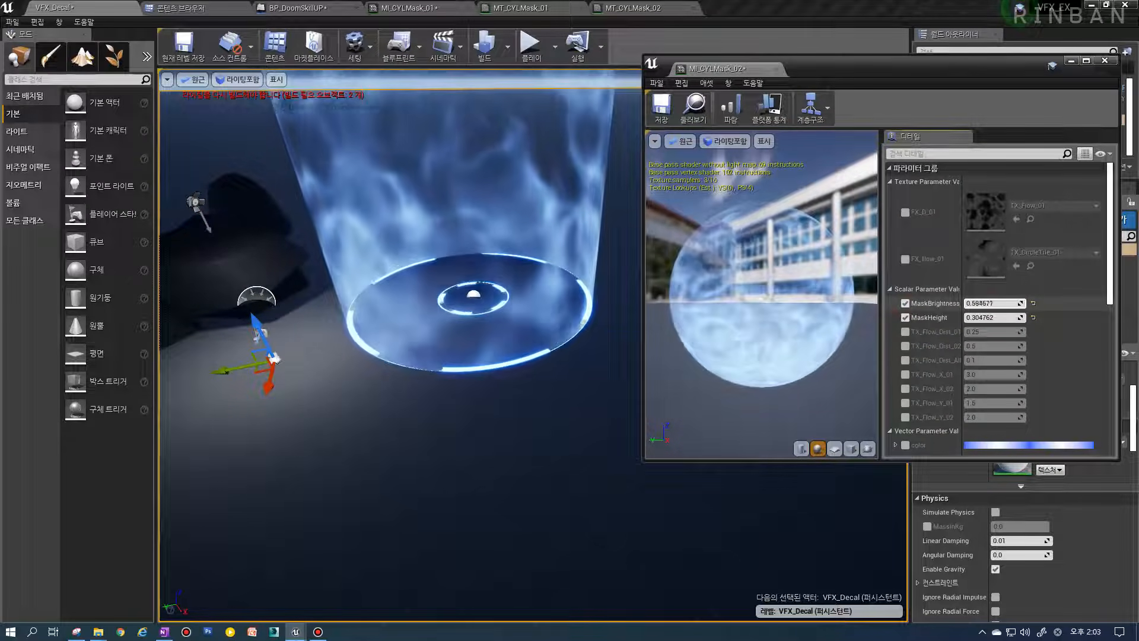
Turn off the MaskBrightness override in MI_CYLMask_02 and dock its editor among the main window's other open assets
left_click(905, 303)
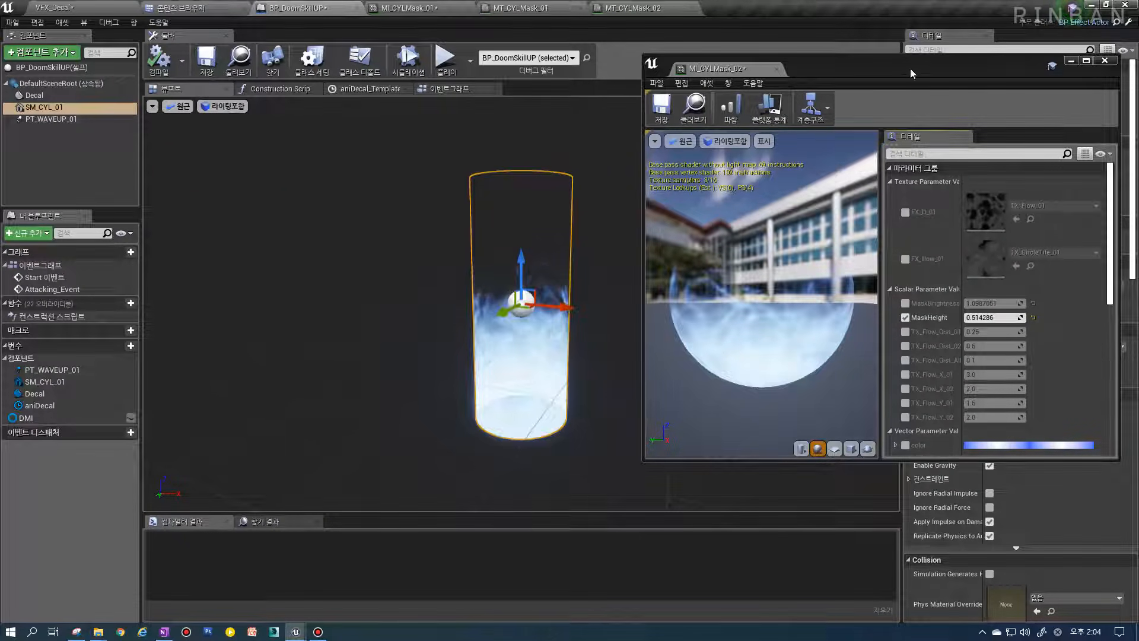
left_click_drag(725, 70, 745, 8)
left_click(291, 8)
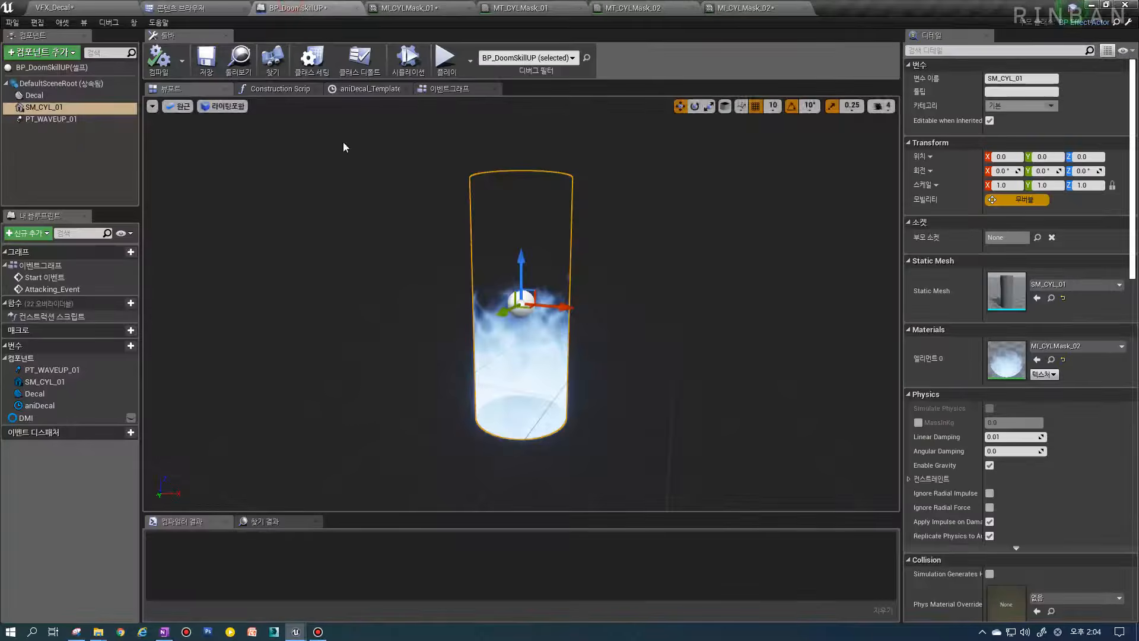
Examine the BP_DoomSkillUP Construction Script, the MT_CYLMask_02 graph and the MI_CYLMask_02 parameters to see how the decal's dynamic material is set up
left_click(280, 89)
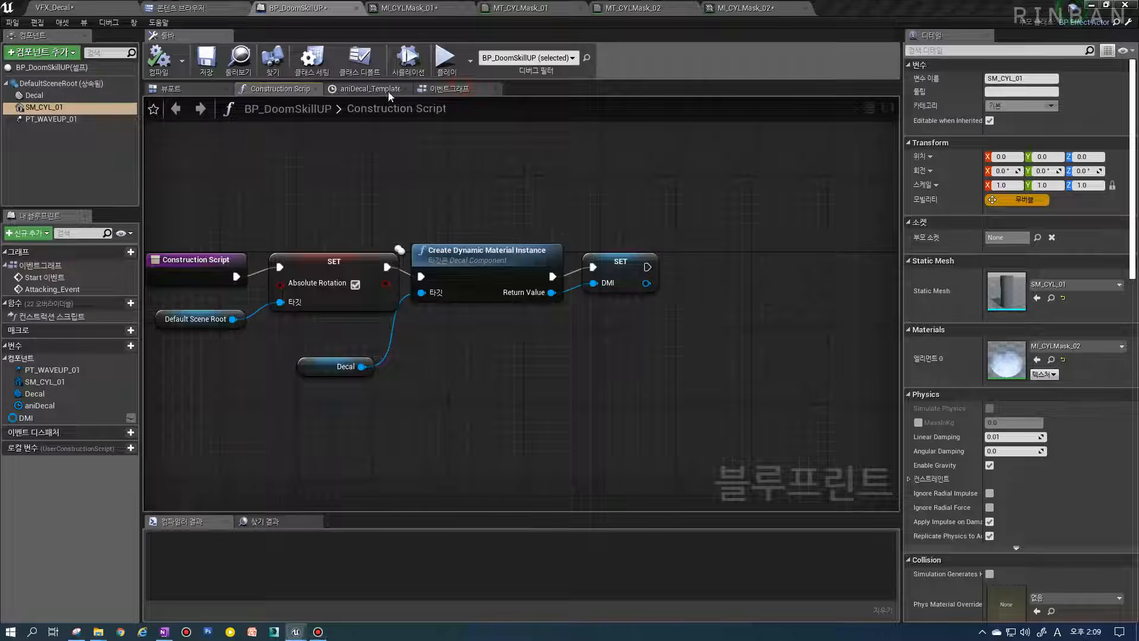
left_click(636, 10)
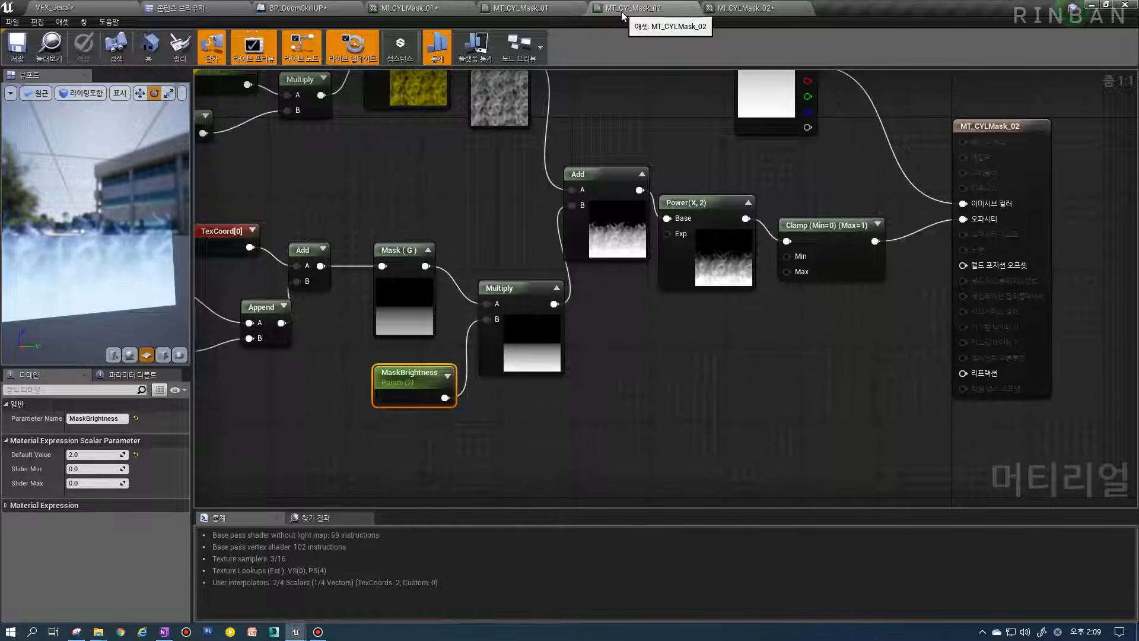
left_click(716, 10)
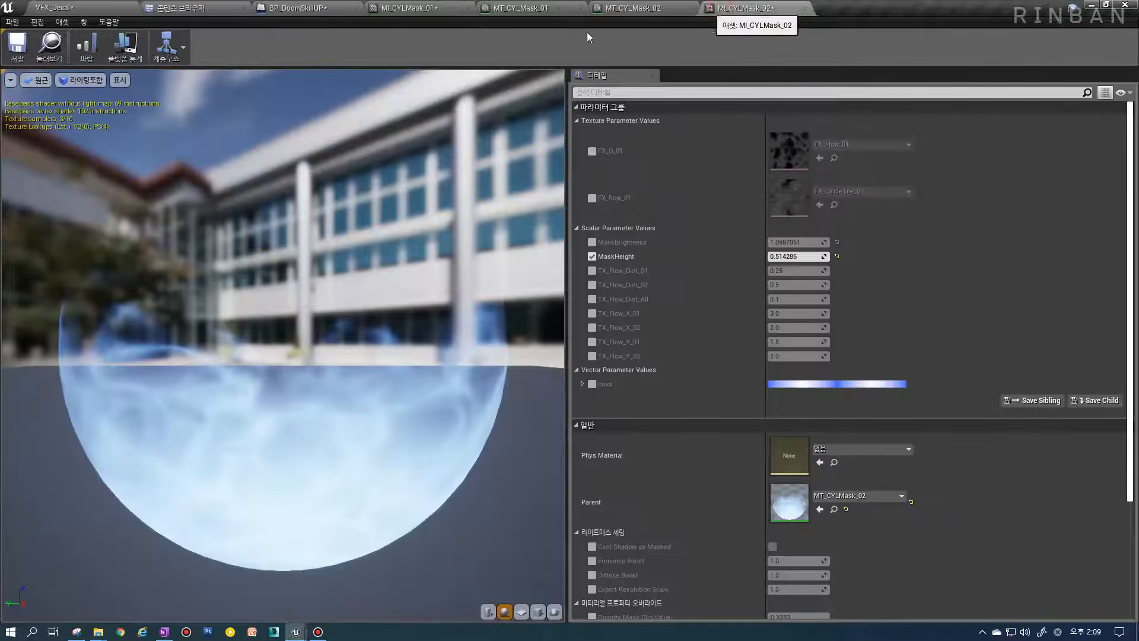
left_click(281, 7)
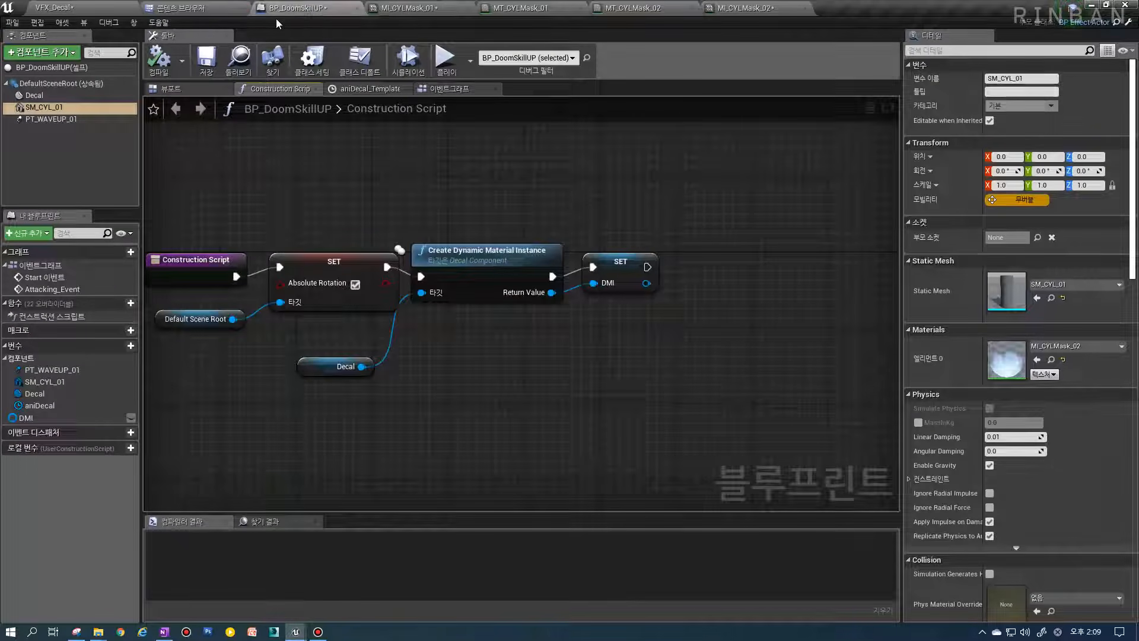
scroll(661, 333, "down", 2)
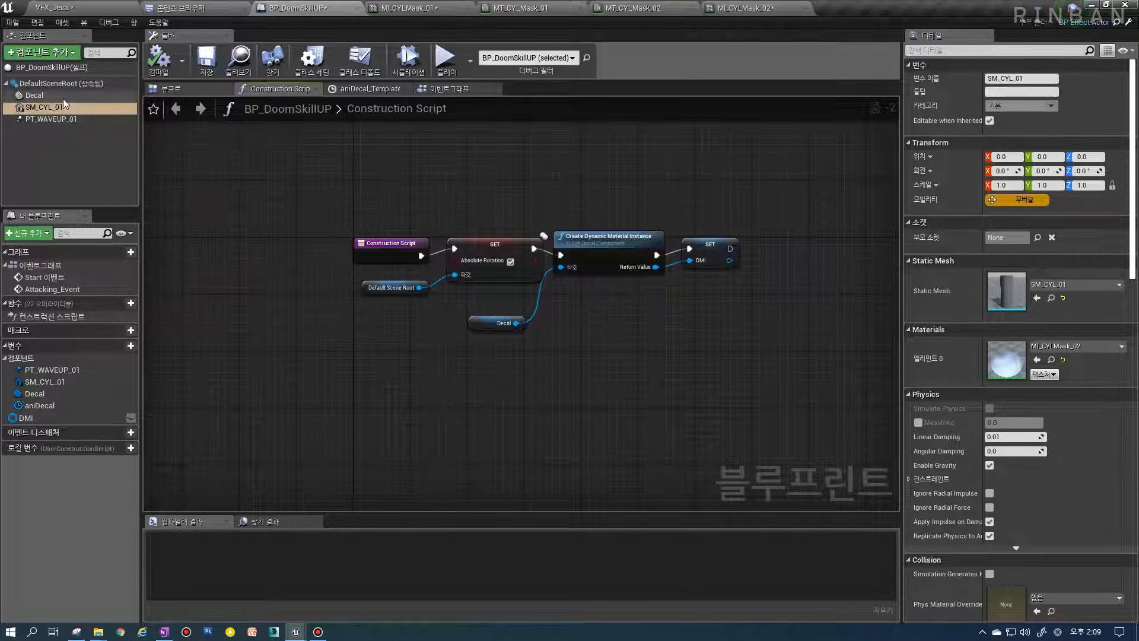
left_click(34, 95)
scroll(338, 206, "up", 2)
left_click(546, 361)
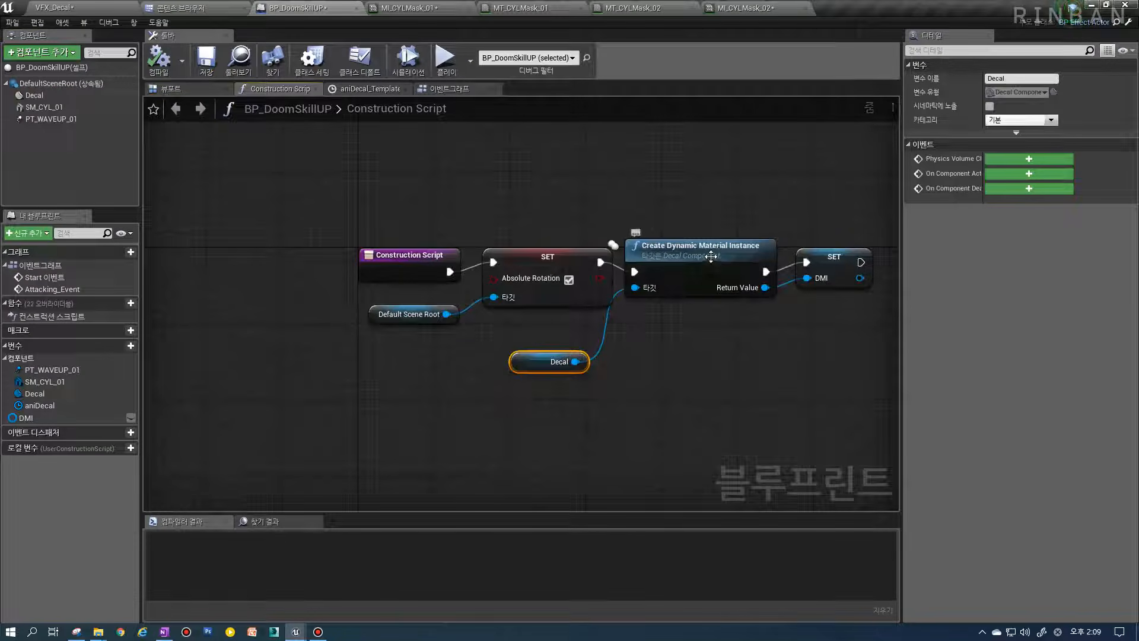
right_click_drag(711, 256, 684, 252)
right_click_drag(691, 353, 638, 322)
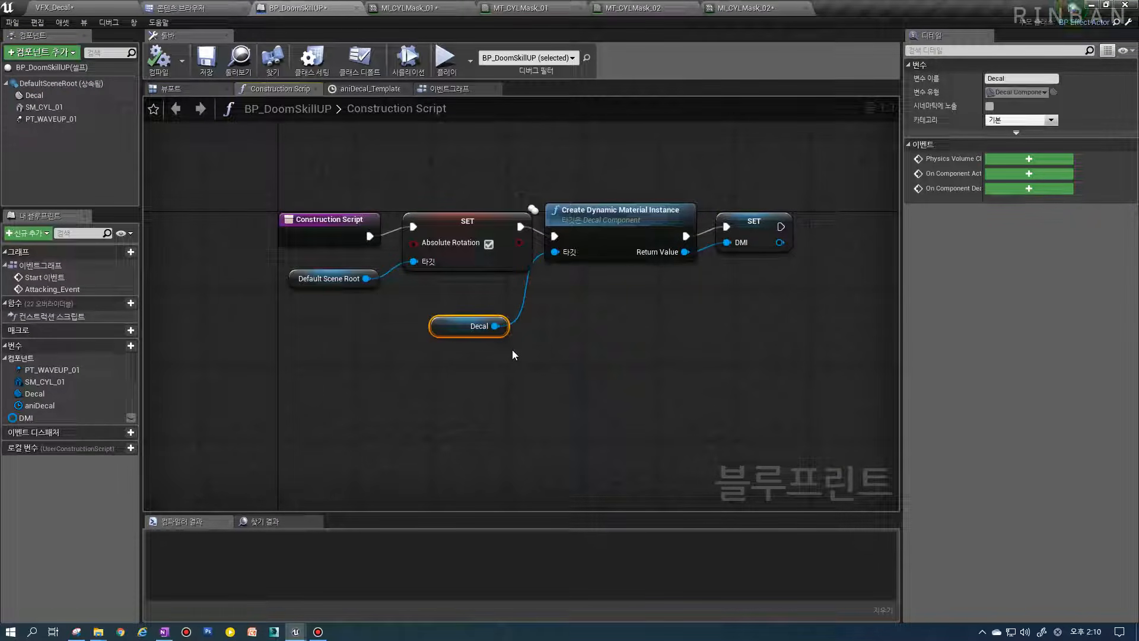
Add an SM_CYL_01 reference feeding a Create Dynamic Material Instance node in the Construction Script, executed after the DMI SET node
left_click(37, 107)
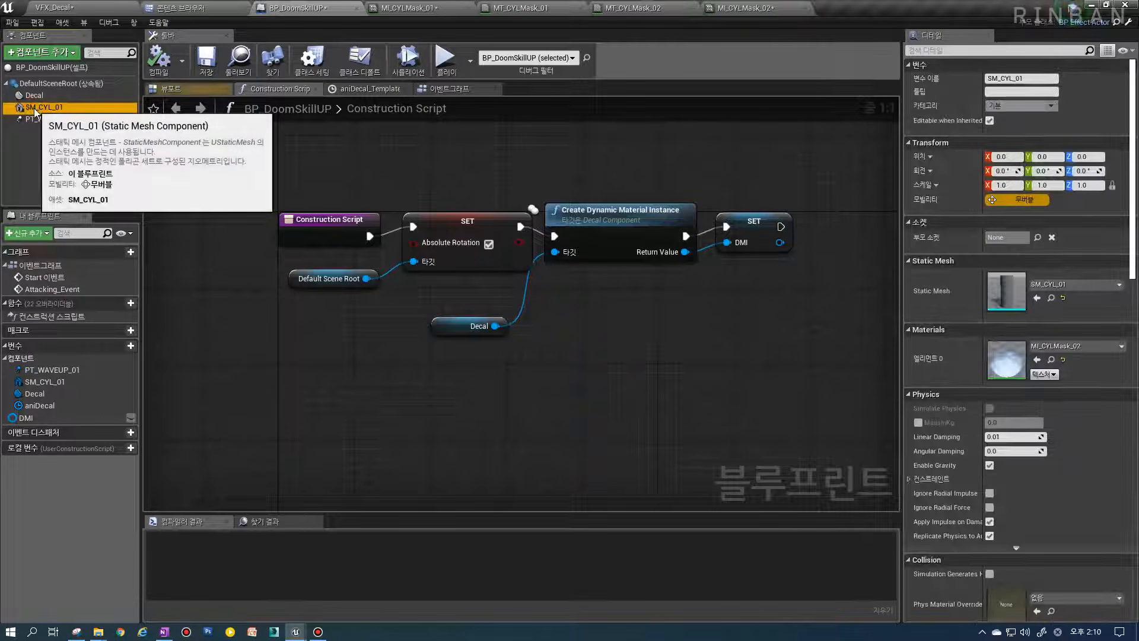
left_click_drag(36, 110, 550, 392)
type("dyn")
key("Up")
key("Up")
key("Up")
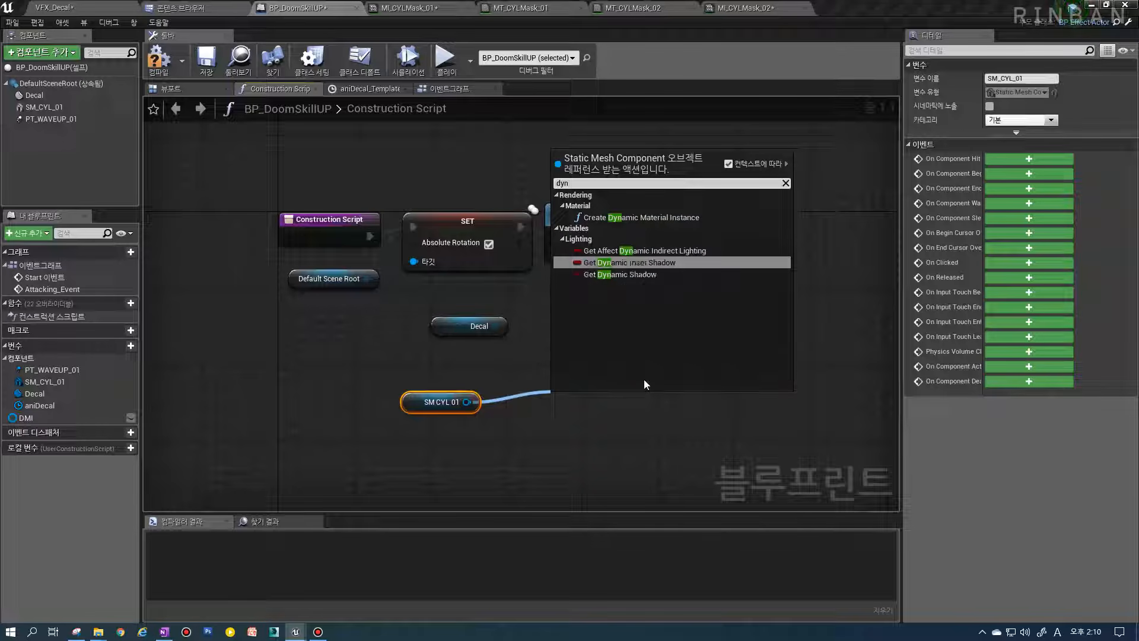
key("Down")
key("Up")
key("Return")
left_click_drag(617, 439, 613, 352)
left_click_drag(781, 226, 564, 340)
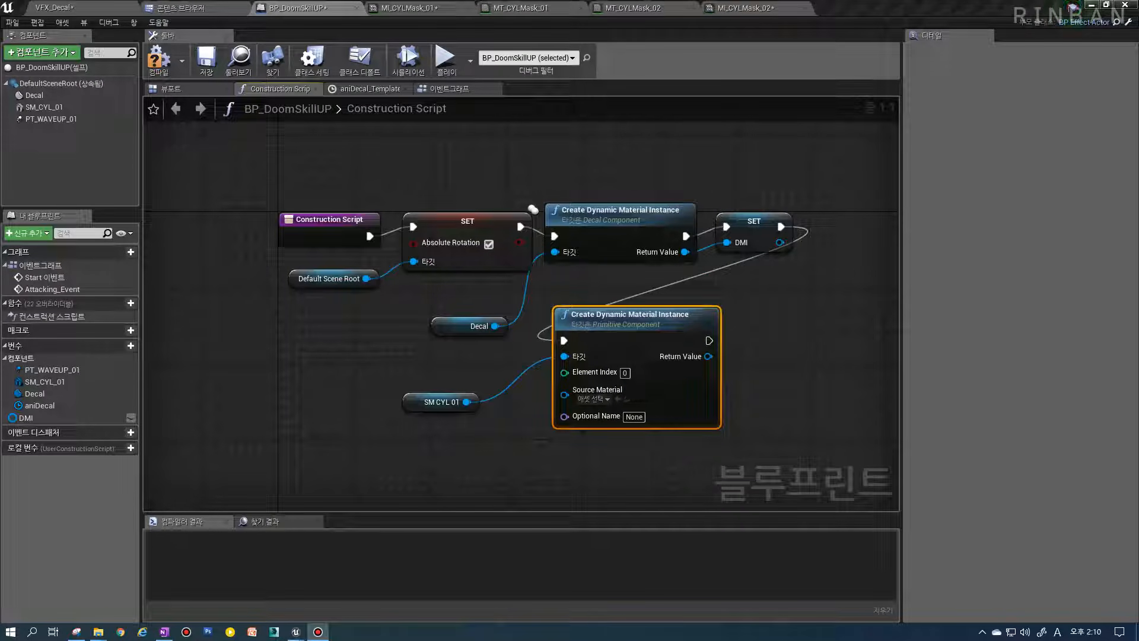
Promote the cylinder's Create Dynamic Material Instance return value to a variable named MI
right_click_drag(763, 347, 685, 339)
right_click(630, 349)
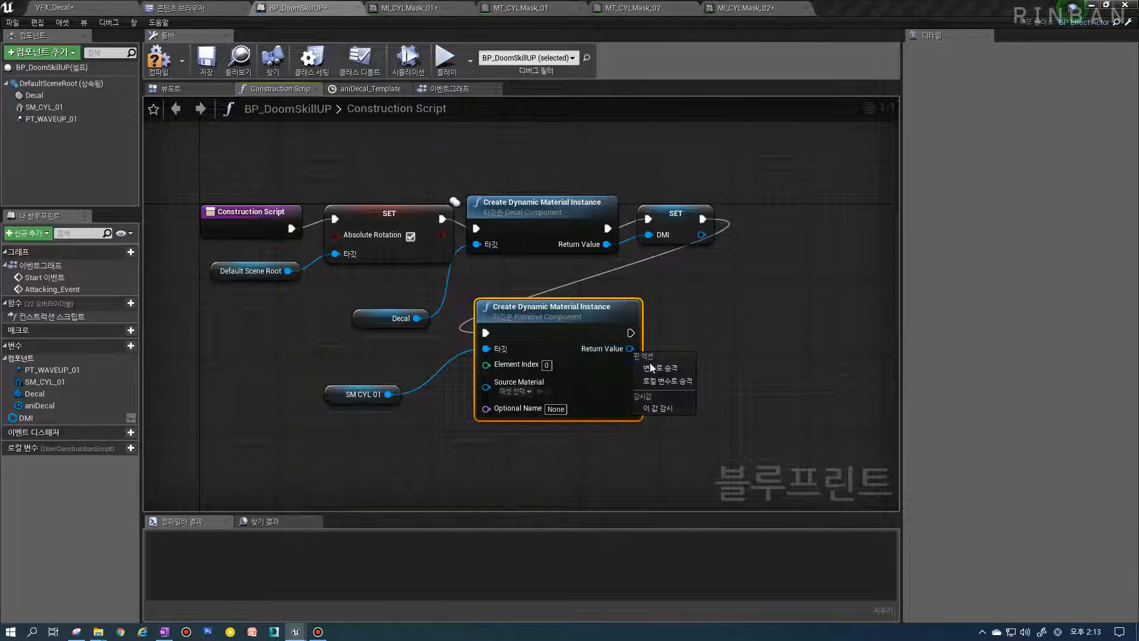
left_click(654, 368)
left_click(907, 72)
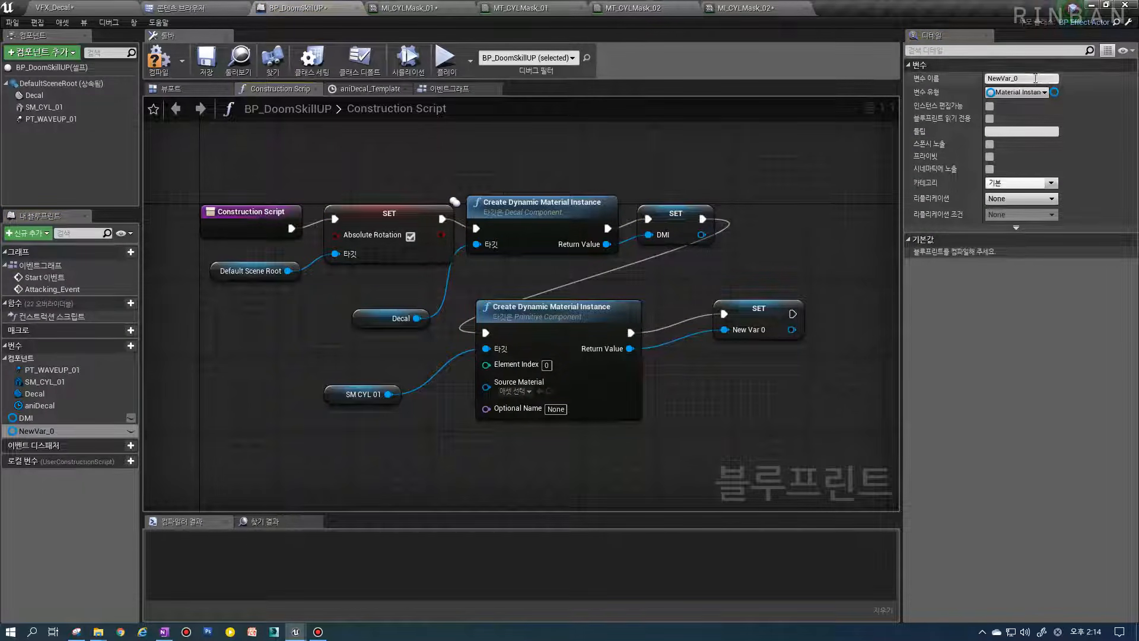
type("MI")
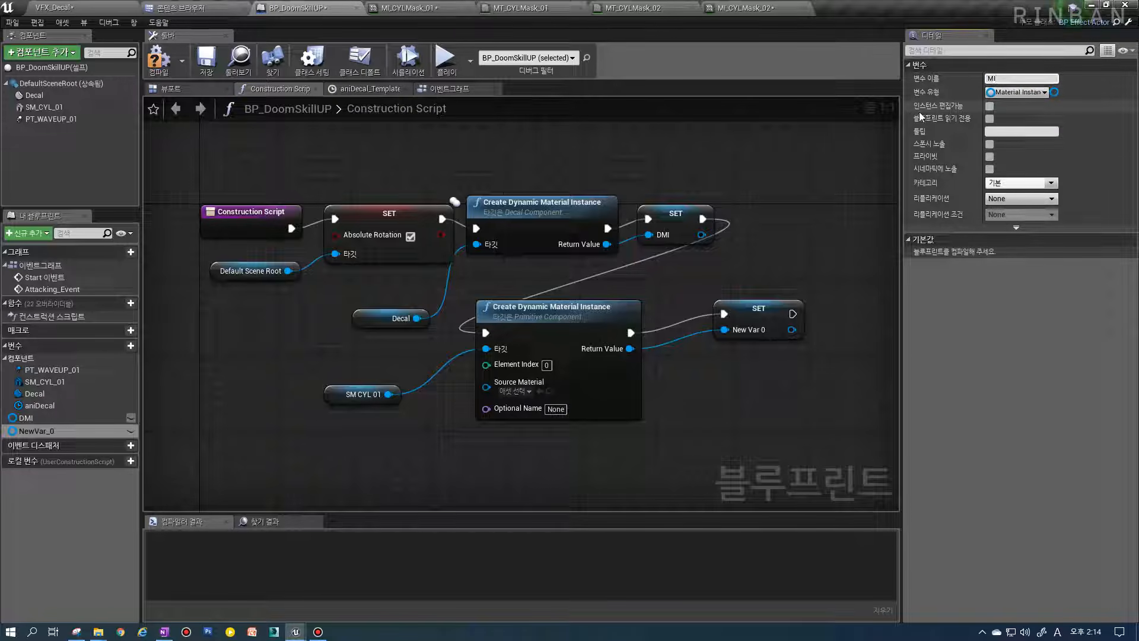
left_click(752, 343)
Inspect the aniDecal timeline node and its connected parameter nodes in the event graph
left_click(449, 88)
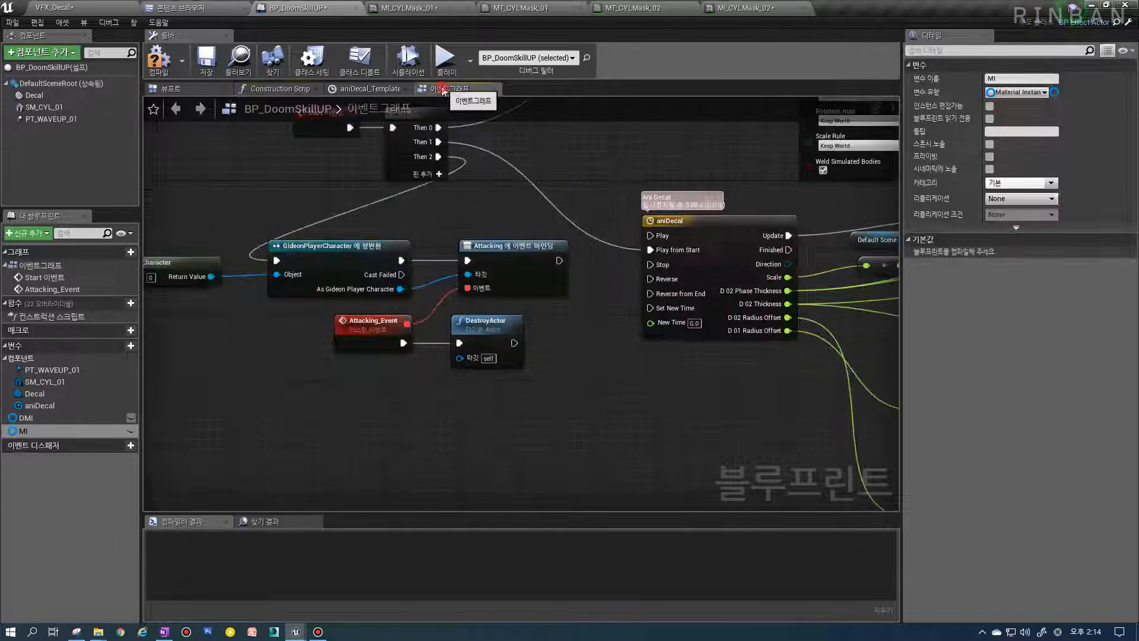
scroll(510, 234, "down", 5)
scroll(557, 292, "up", 3)
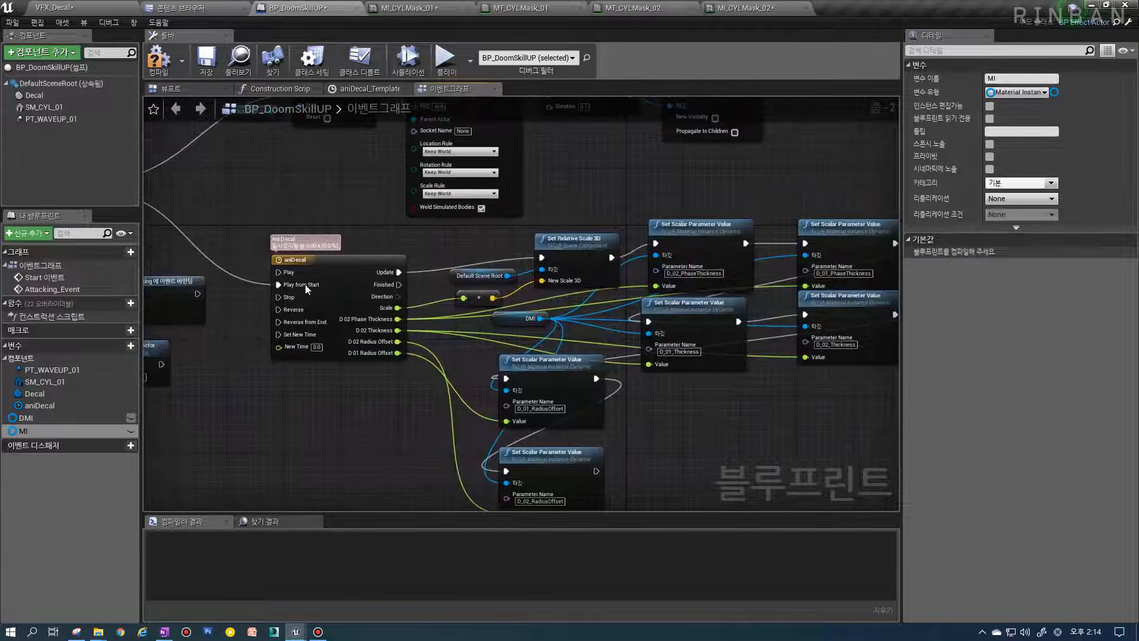
left_click(319, 276)
right_click_drag(320, 276, 393, 280)
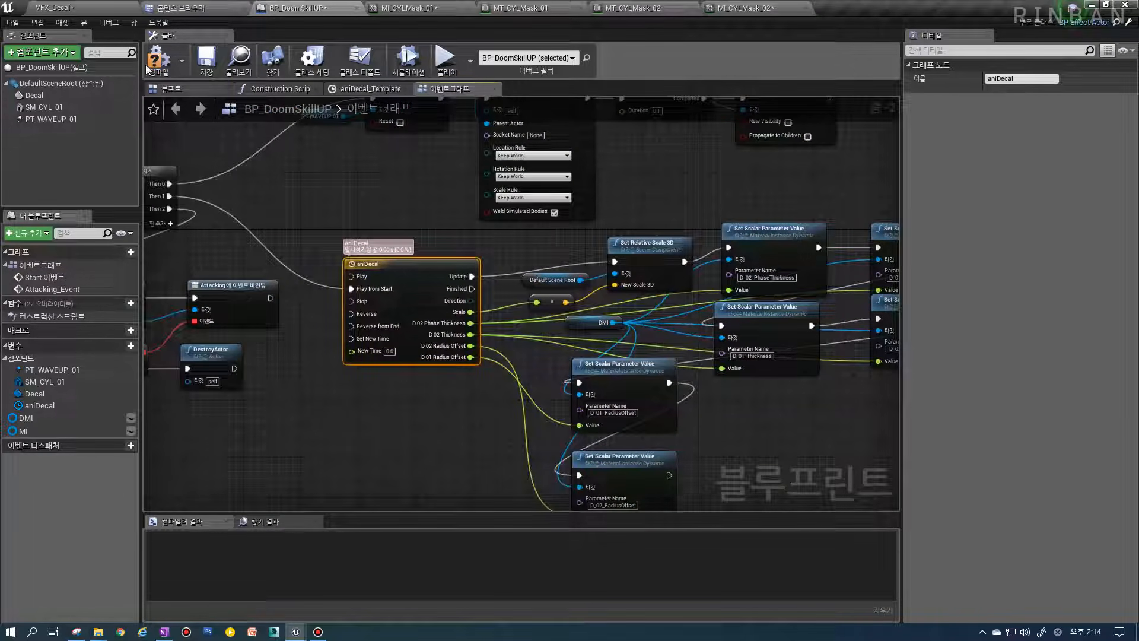
Play the VFX_Decal level, trigger the skill effect to watch it, and stop the play session
left_click(85, 8)
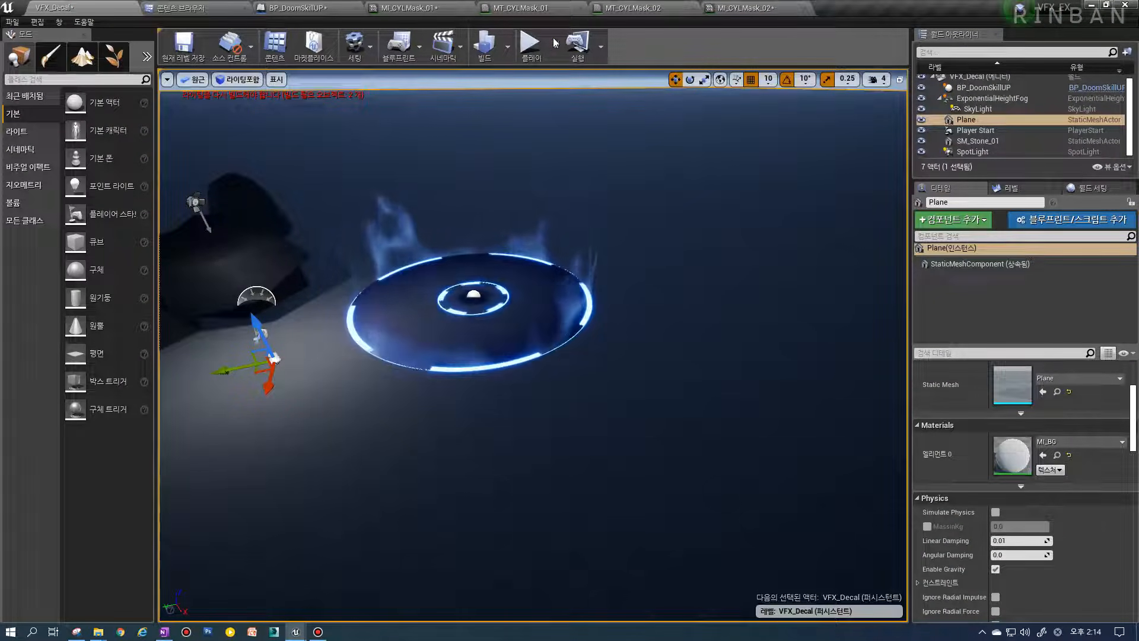
left_click(532, 45)
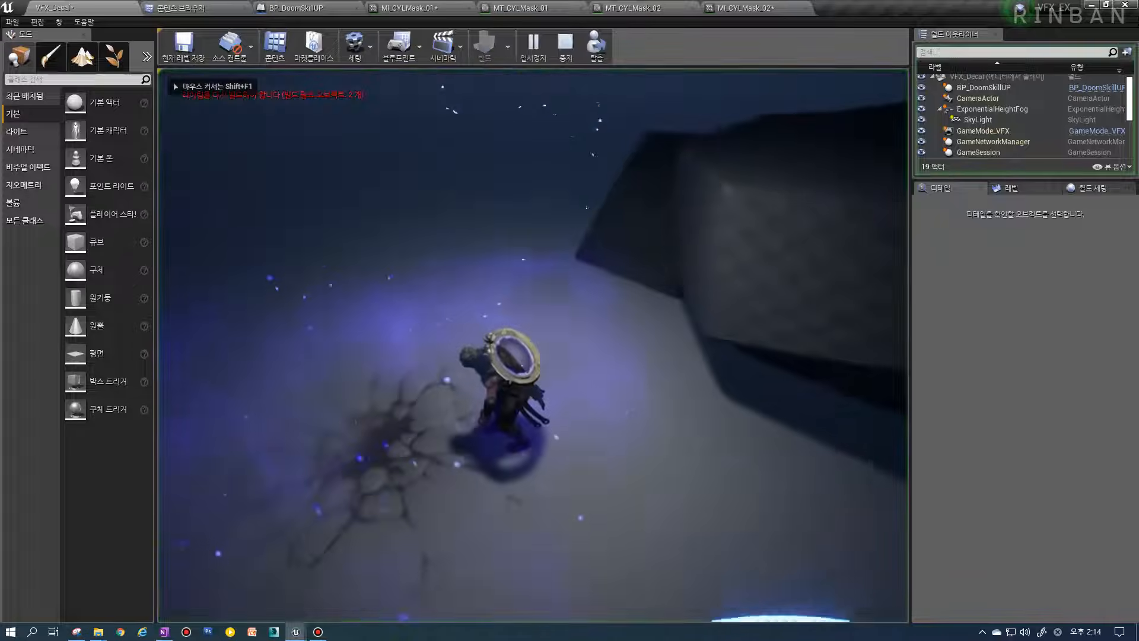
key("q")
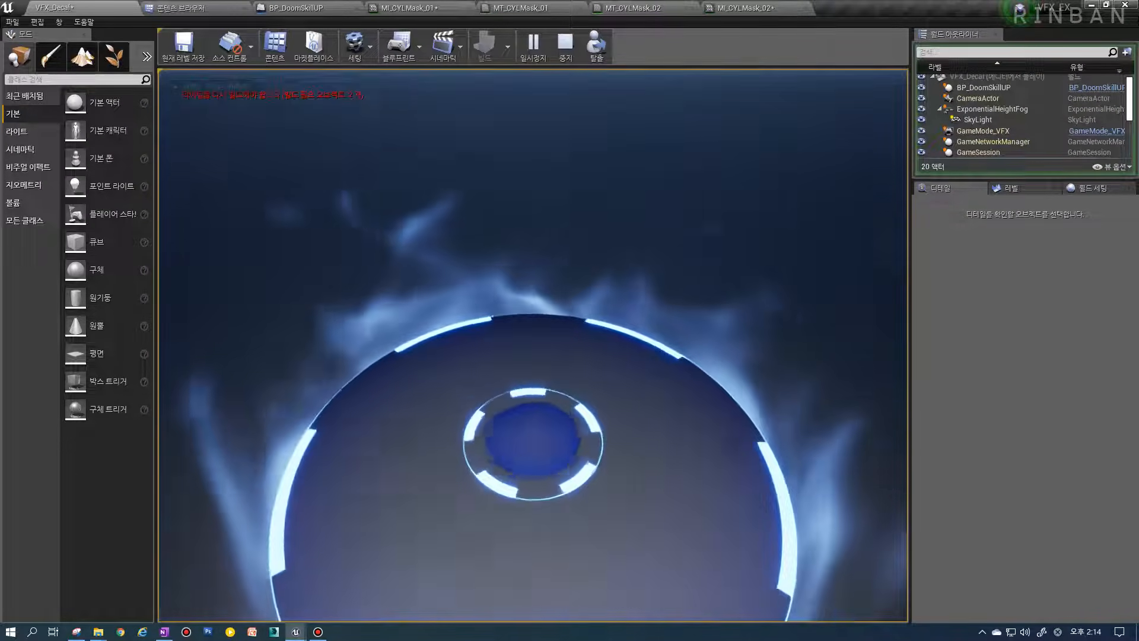
key("Escape")
Review the cylinder mask materials and their instances, and check the aniDecal parameter chain in the BP_DoomSkillUP event graph
left_click(747, 7)
left_click(632, 8)
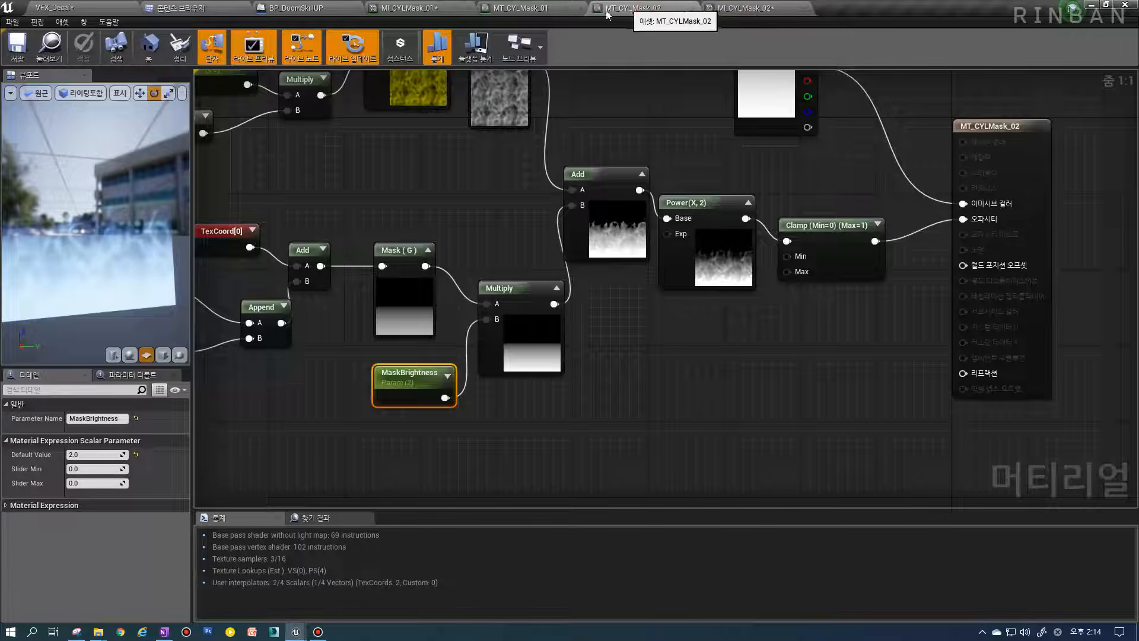
right_click_drag(425, 370, 639, 359)
left_click(493, 9)
left_click(420, 8)
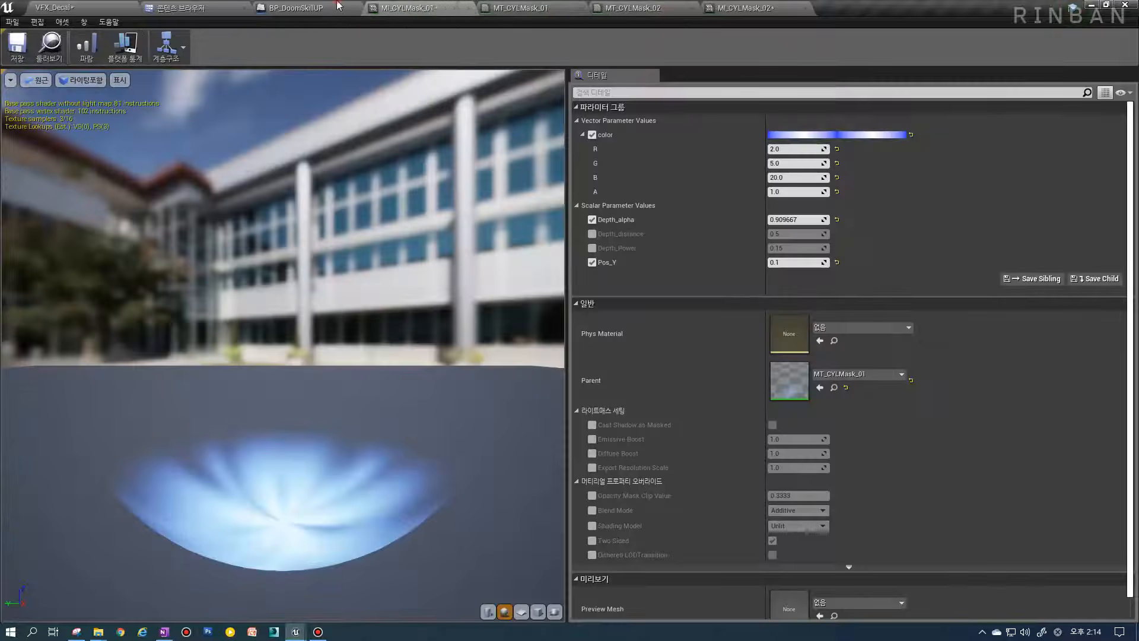
left_click(323, 7)
right_click_drag(346, 316, 452, 158)
right_click_drag(595, 242, 494, 254)
right_click_drag(498, 331, 509, 365)
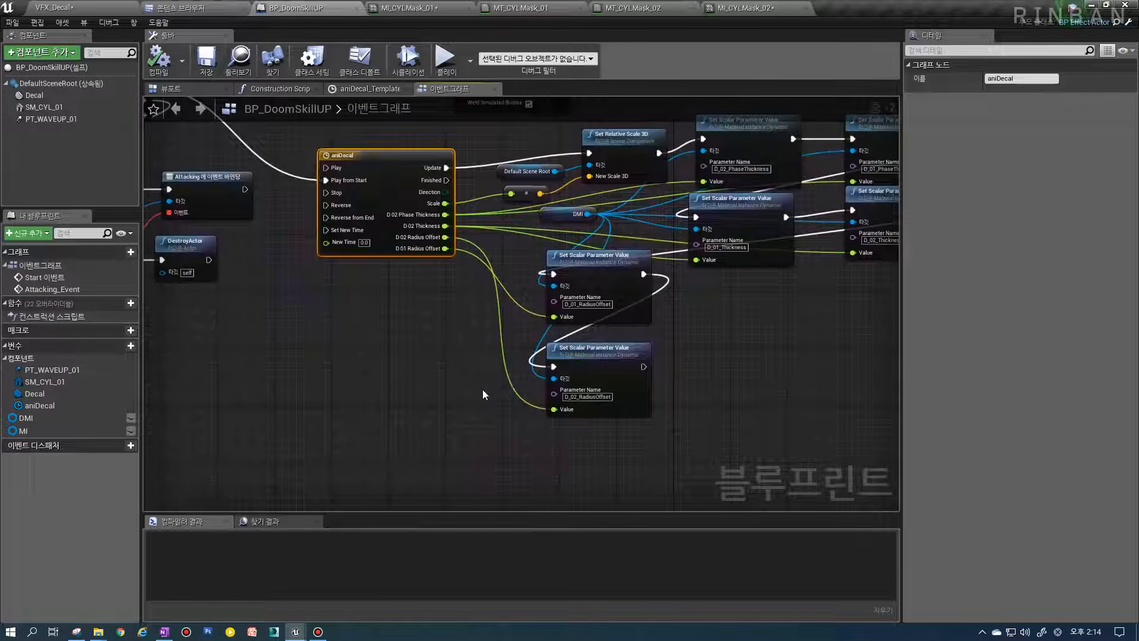
right_click_drag(335, 285, 330, 317)
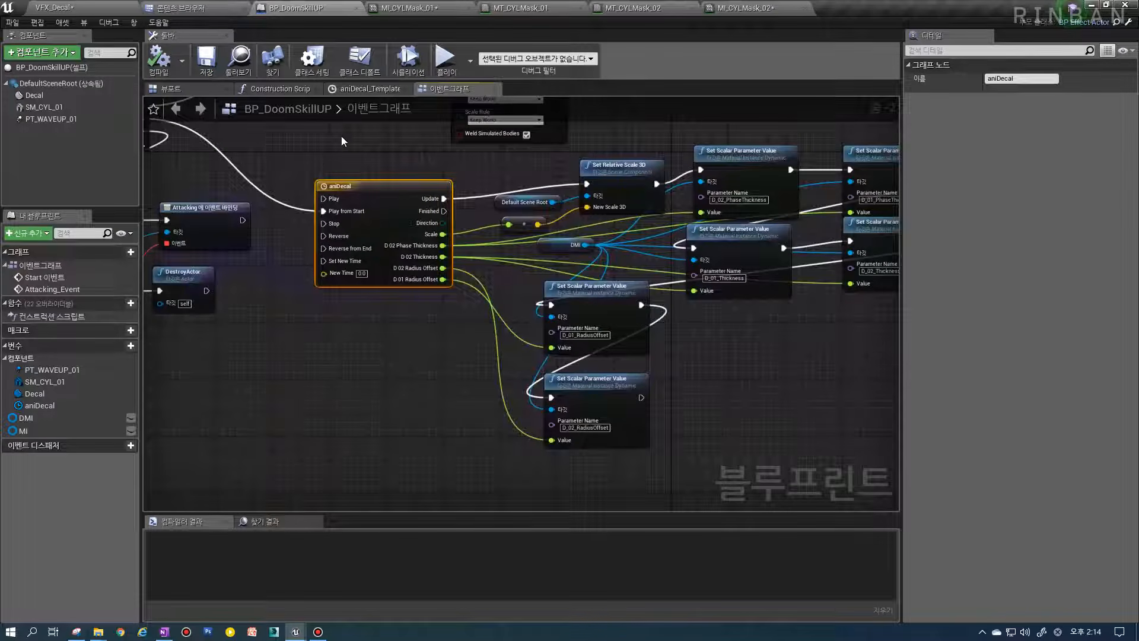
left_click(289, 92)
left_click_drag(57, 432, 405, 436)
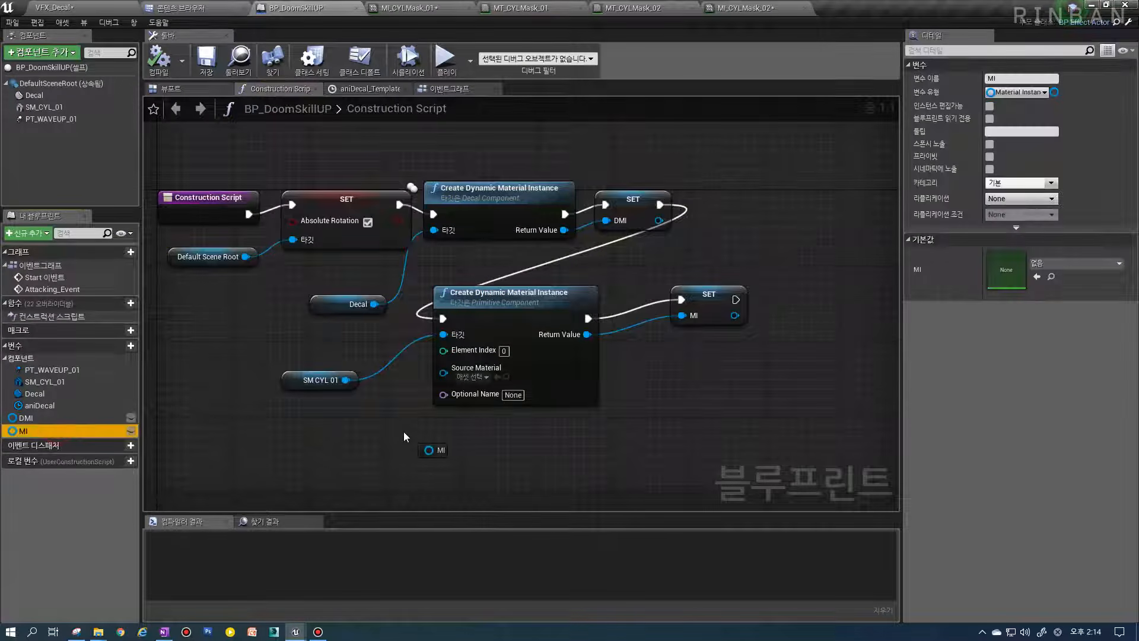
left_click_drag(315, 420, 315, 422)
left_click(314, 442)
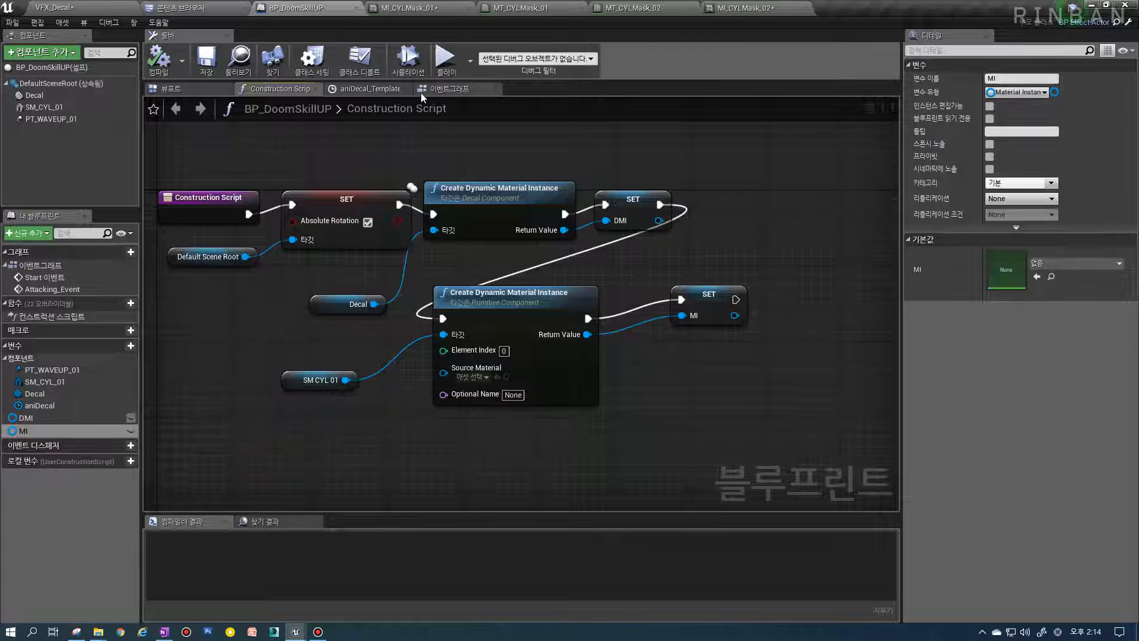
Place a getter for the MI variable in the event graph below the Set Scalar Parameter Value nodes
left_click(445, 89)
right_click_drag(482, 459, 436, 382)
scroll(522, 365, "up", 2)
scroll(408, 347, "down", 2)
right_click_drag(401, 349, 431, 368)
left_click_drag(27, 430, 449, 454, "ctrl")
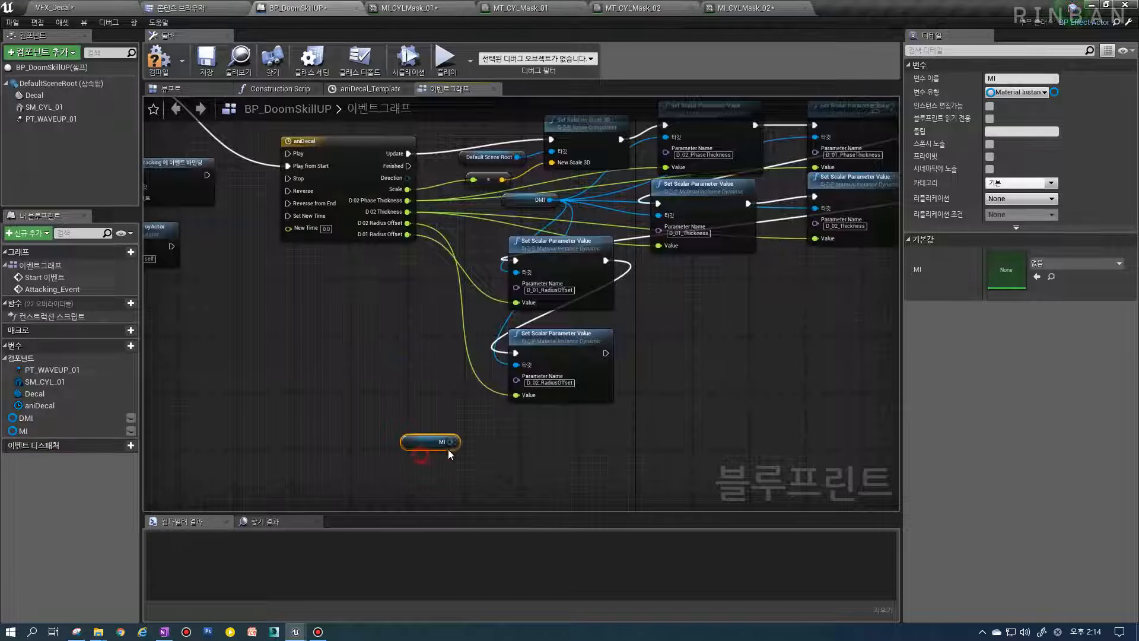
Duplicate the D_02_RadiusOffset Set Scalar Parameter Value node, connect MI as the copy's target and execute it after the original
left_click(560, 344)
right_click_drag(559, 343, 572, 202)
key("ctrl+v")
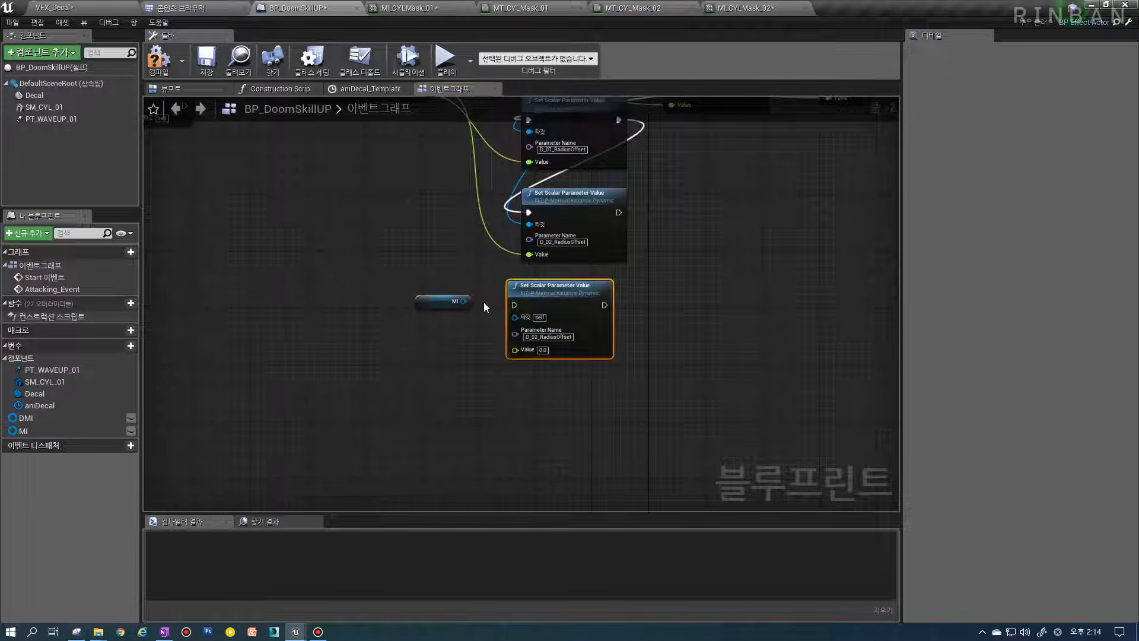
scroll(485, 301, "up", 1)
left_click_drag(456, 301, 535, 312)
left_click_drag(664, 183, 596, 274)
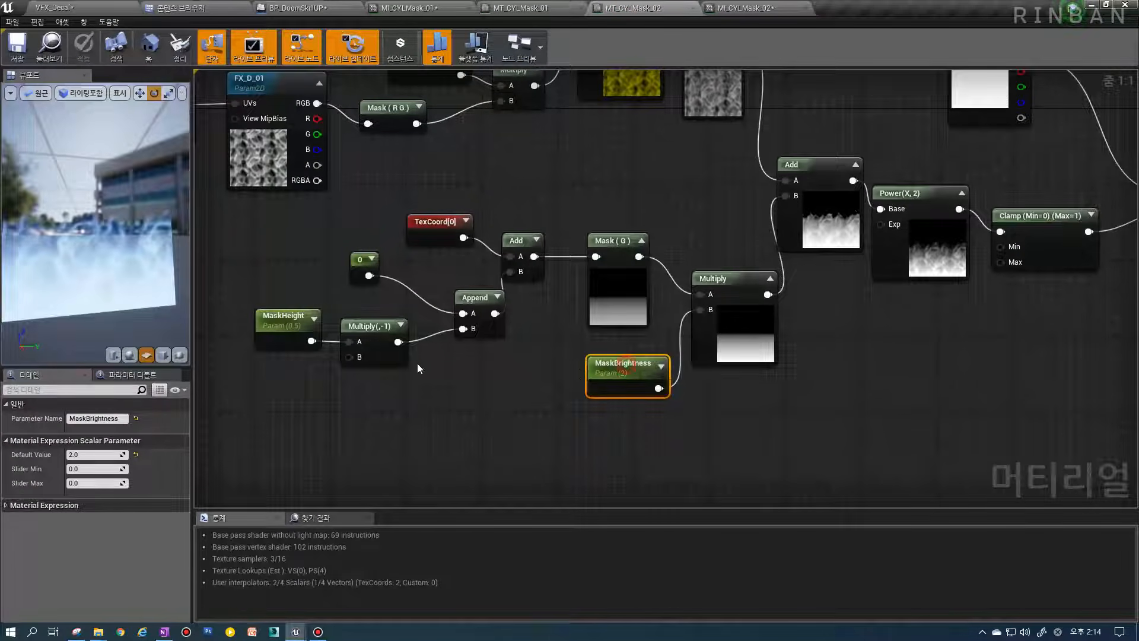
Look up the mask height parameter in MT_CYLMask_02 and set the new node's Parameter Name to MaskHeight
right_click_drag(451, 364, 664, 355)
left_click(497, 309)
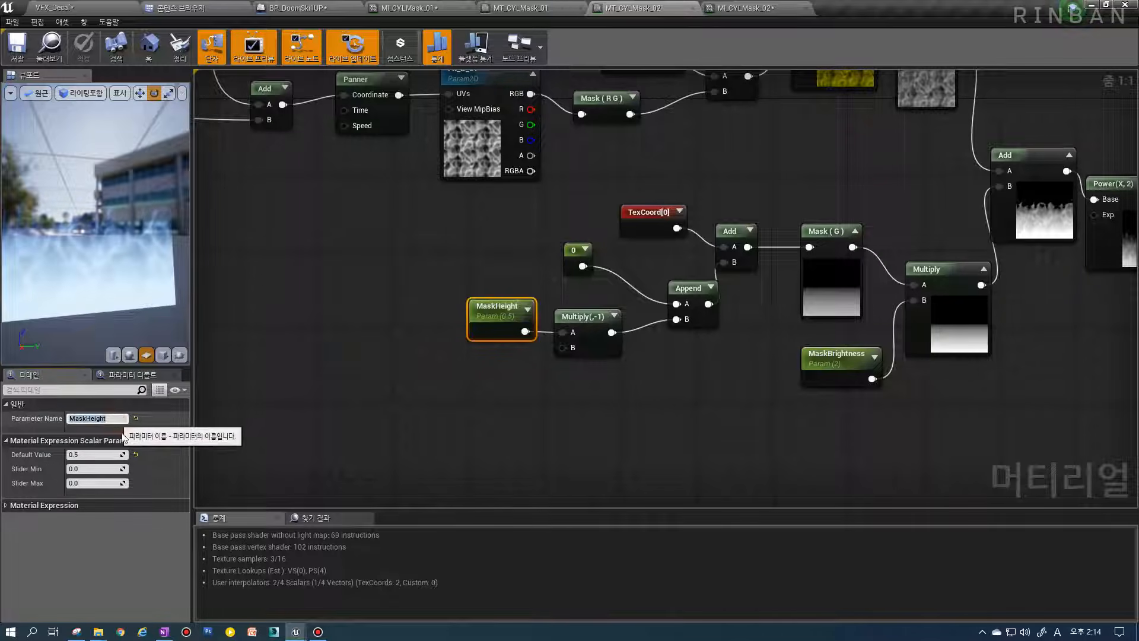
left_click(741, 8)
left_click(632, 8)
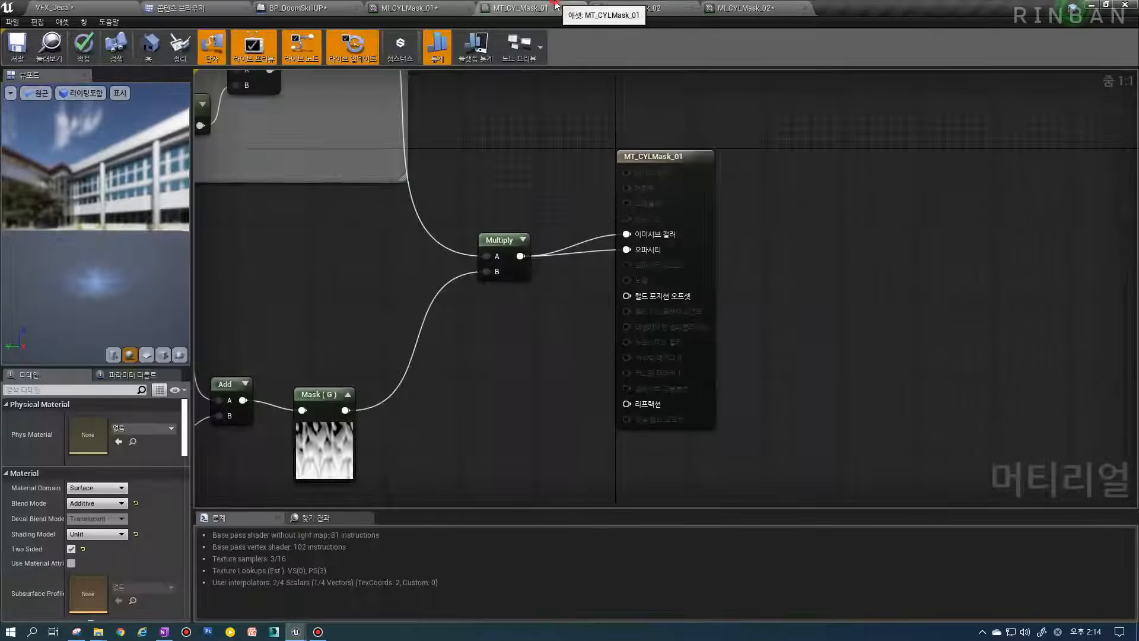
left_click(540, 7)
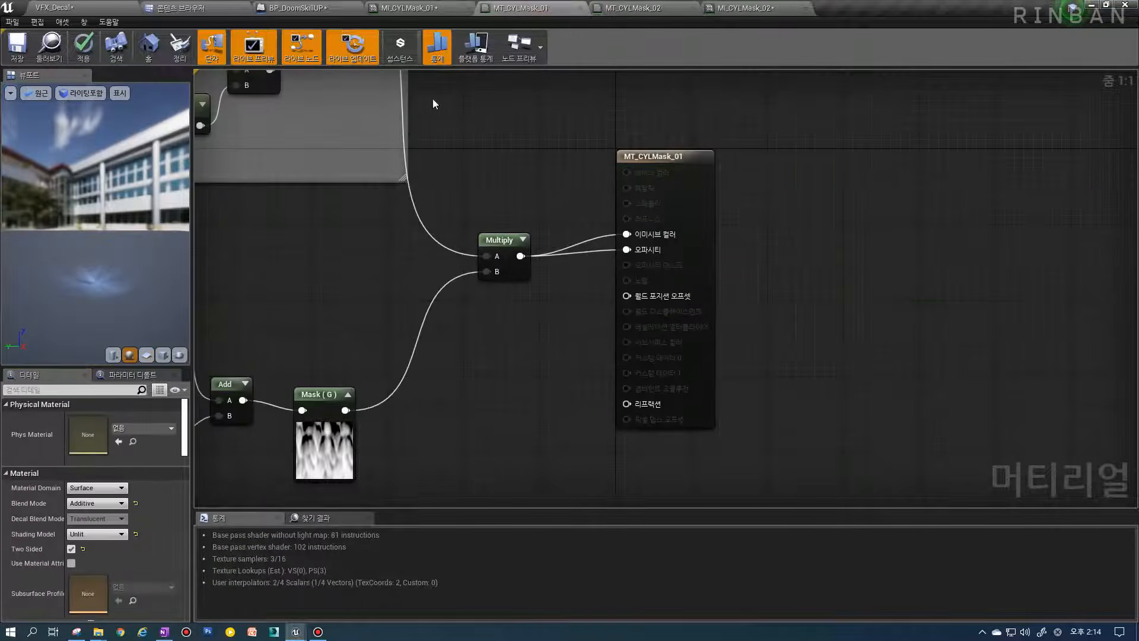
left_click(290, 7)
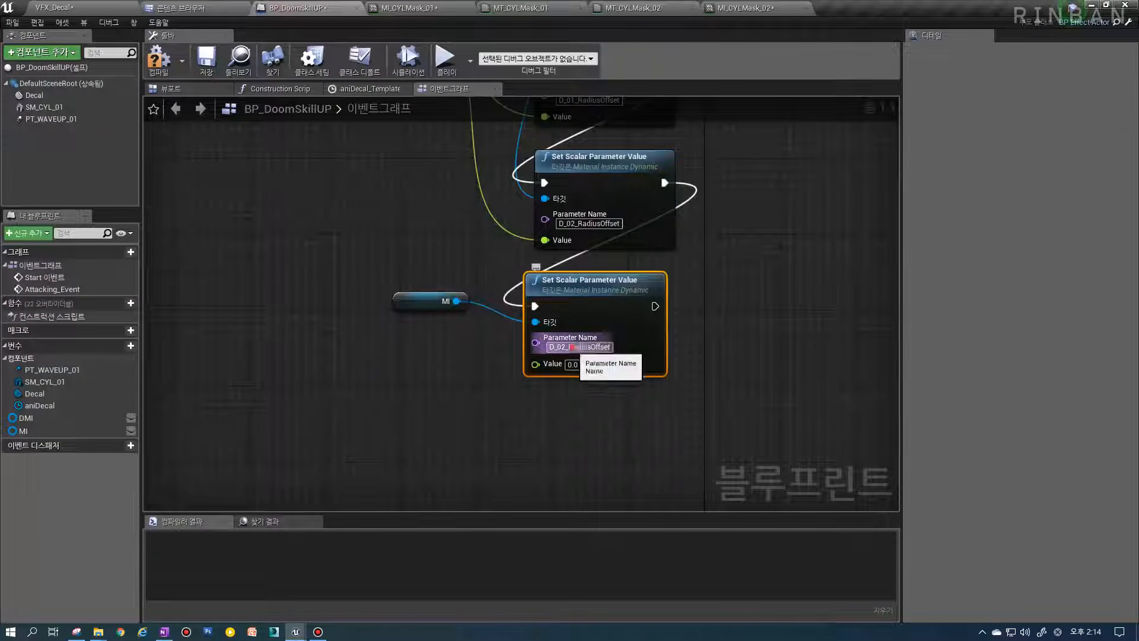
type("MaskHeight")
Open the aniDecal timeline from the event graph
right_click_drag(560, 320, 623, 365)
scroll(623, 365, "down", 4)
right_click_drag(536, 280, 508, 334)
double_click(479, 222)
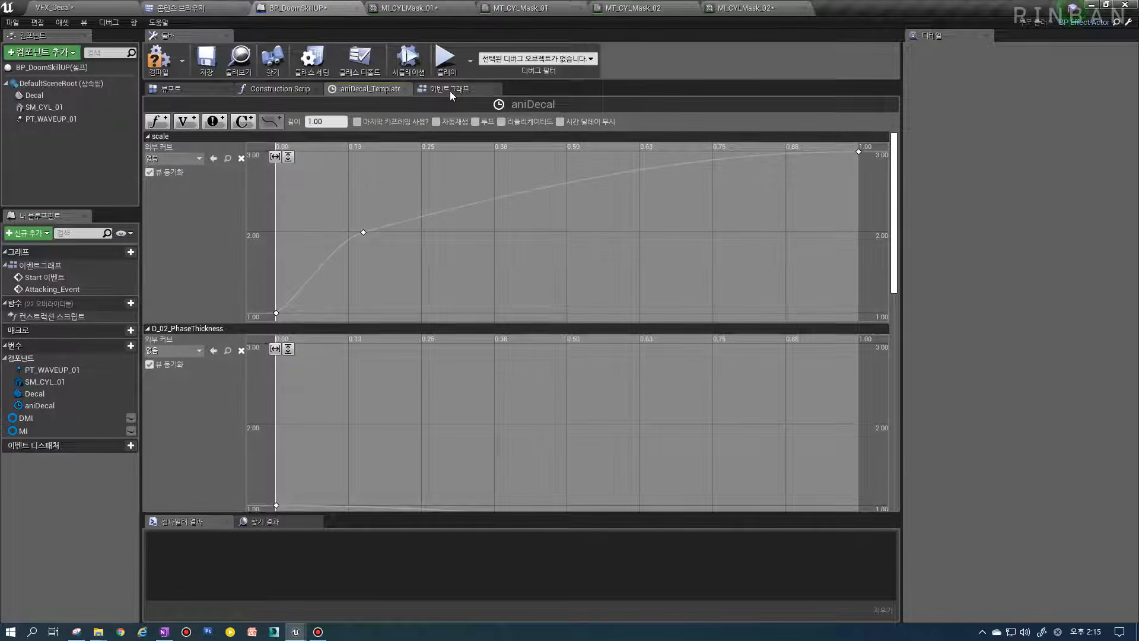
Add a float track named MaskHeight to the end of the aniDecal timeline
left_click(449, 89)
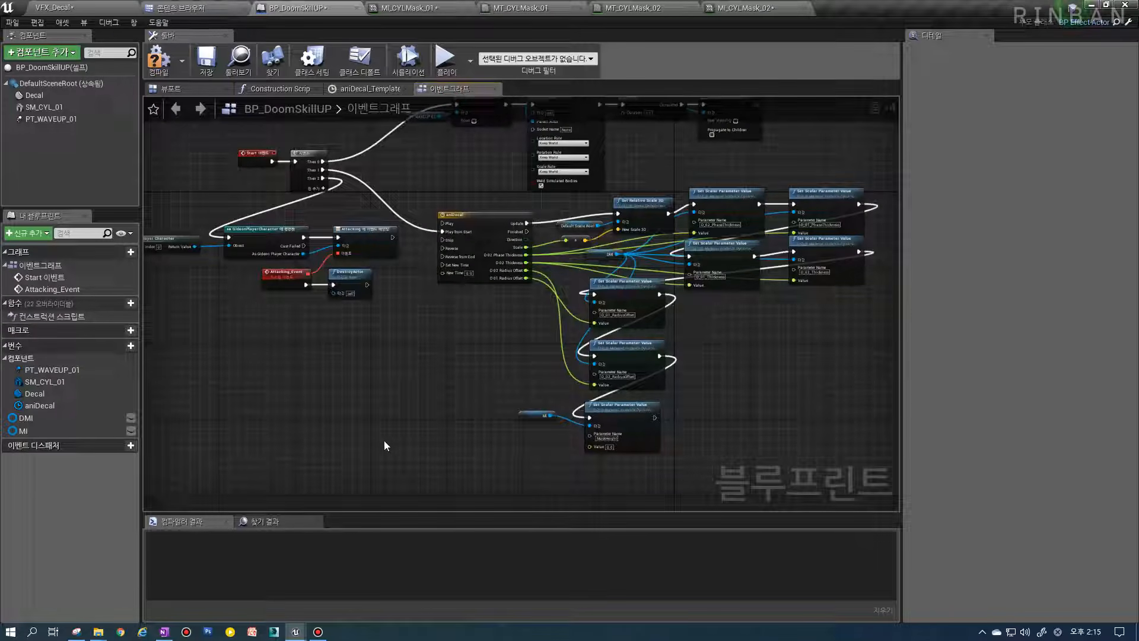
scroll(423, 401, "up", 1)
double_click(451, 175)
left_click_drag(894, 260, 880, 504)
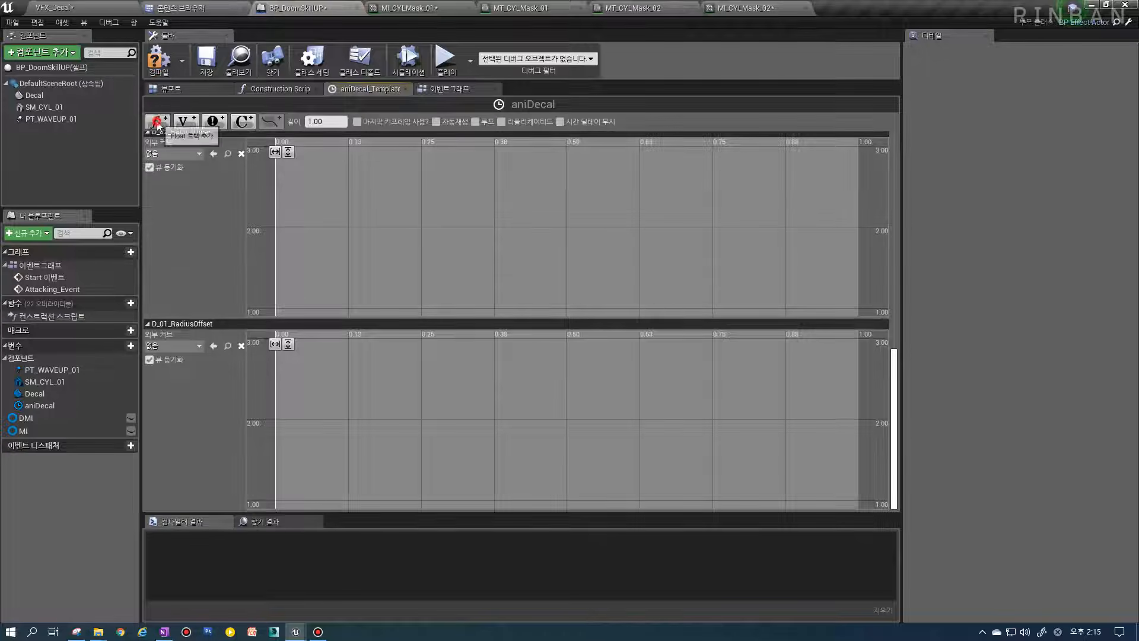
left_click(157, 122)
type("MaskHeight")
key("Return")
Add two keys to the MaskHeight track, value 0 at time 0 and value 1 at time 1, and fit the curves vertically
right_click(356, 377)
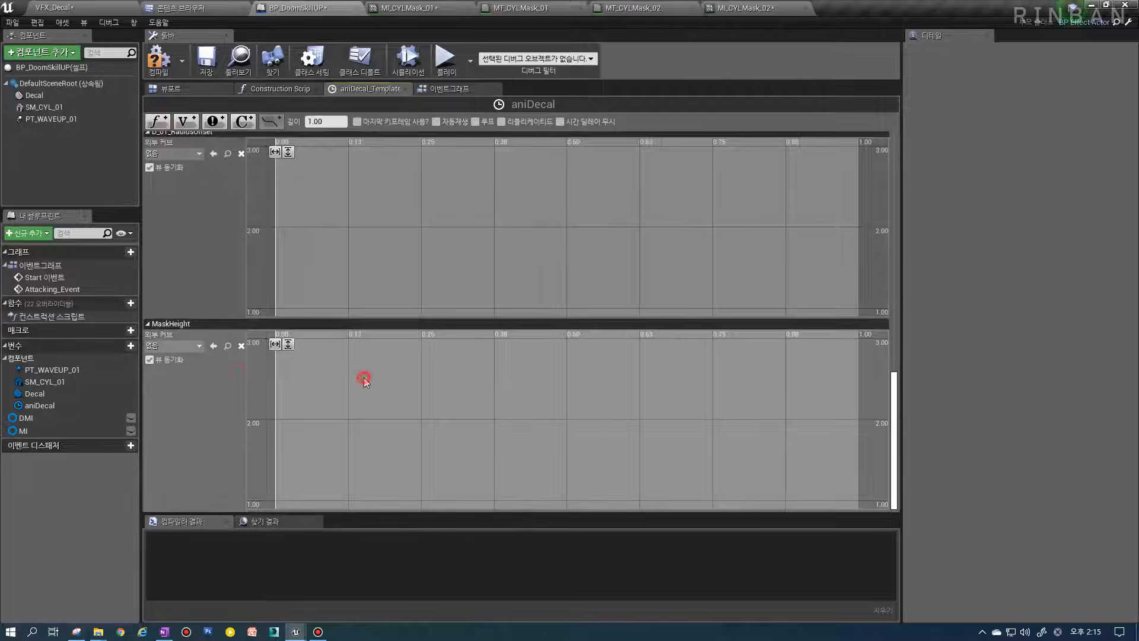
left_click(368, 394)
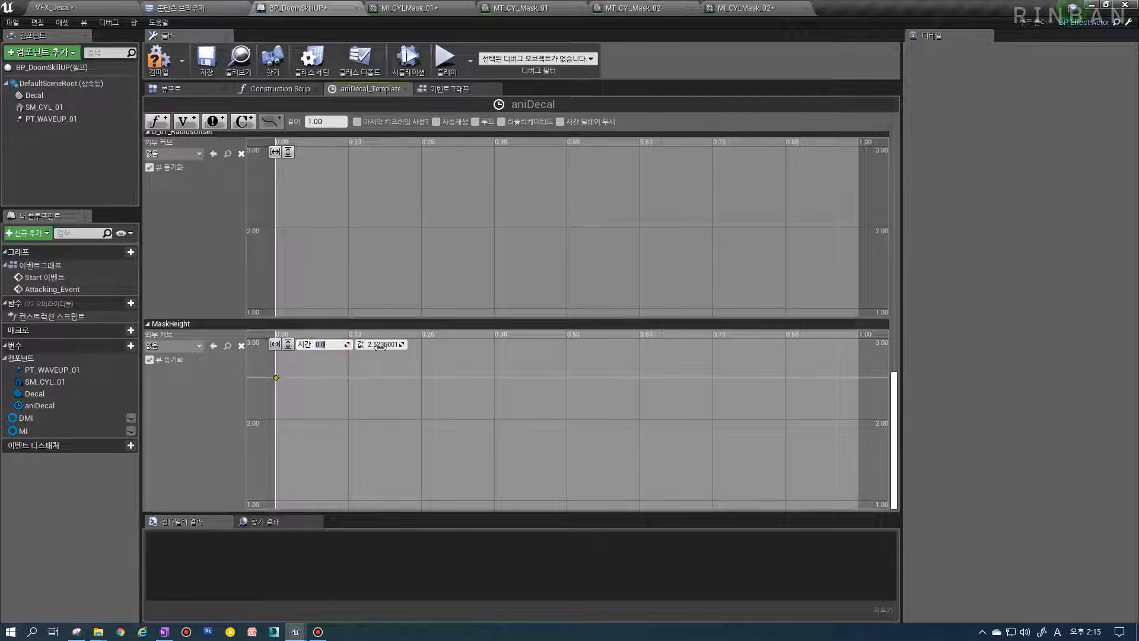
left_click(660, 386, "shift")
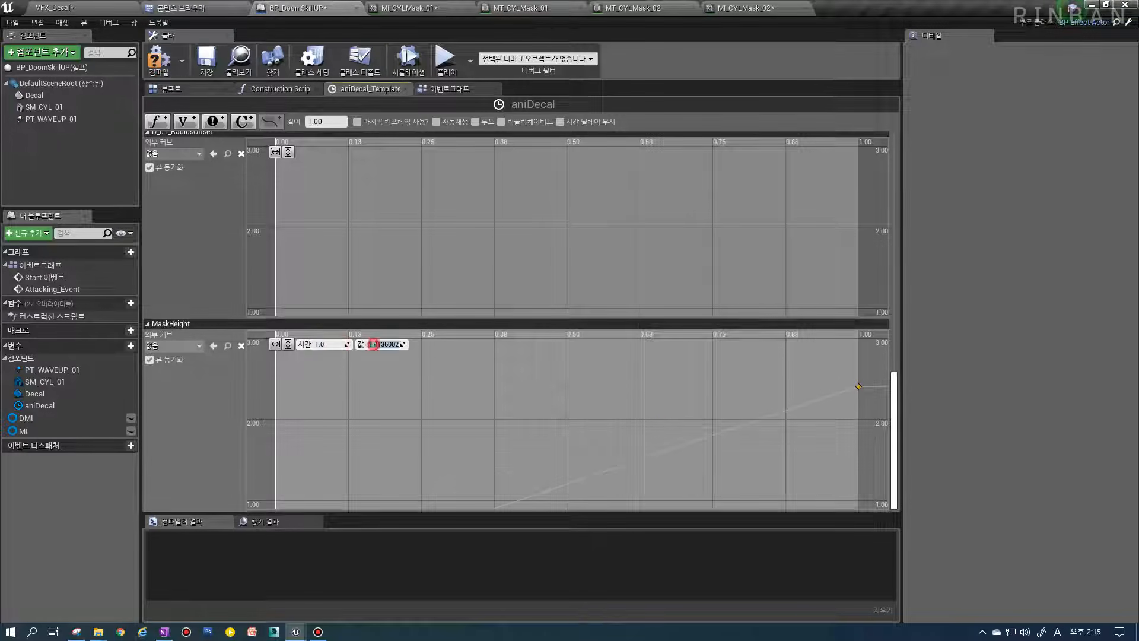
left_click(293, 344)
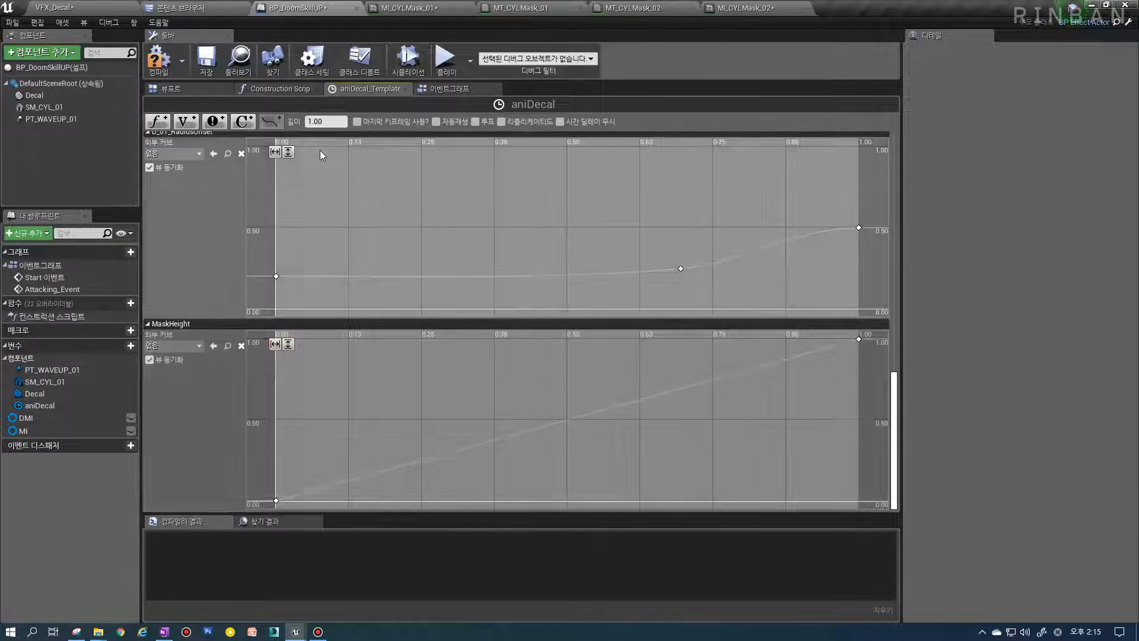
Bring up the VFX_Decal level and detach the MI_CYLMask_02 editor into its own window beside the effect
left_click(190, 8)
left_click(113, 7)
right_click_drag(594, 226, 621, 212)
scroll(612, 219, "down", 2)
left_click_drag(753, 6, 707, 66)
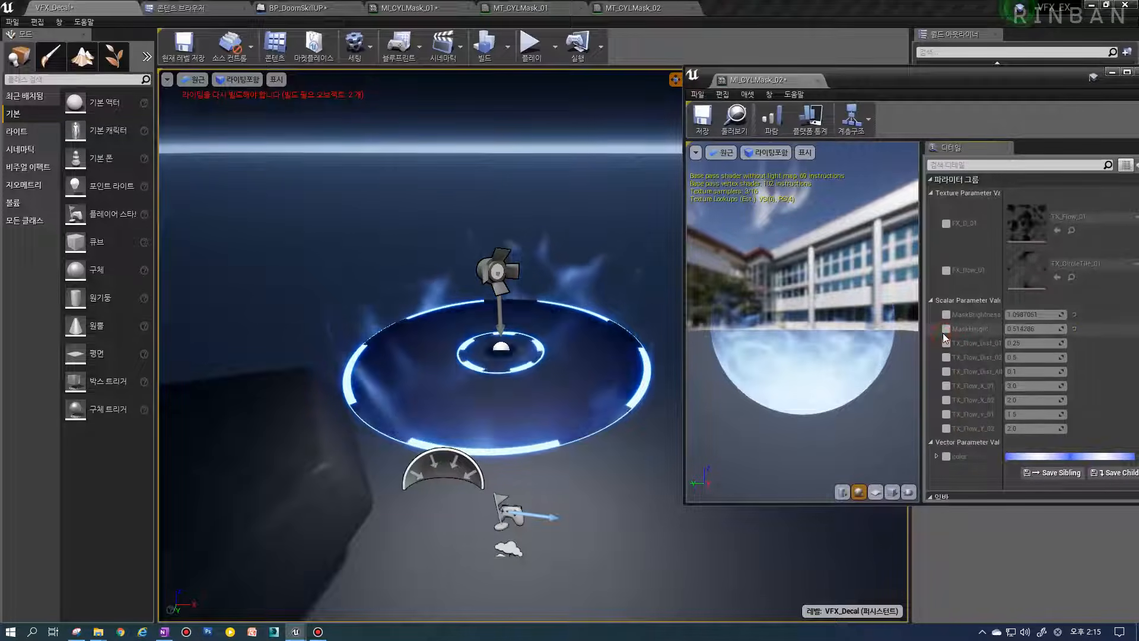
Enable the MaskHeight override in MI_CYLMask_02 and test the cylinder in the level with values 0 and 1
left_click(1031, 330)
type("0")
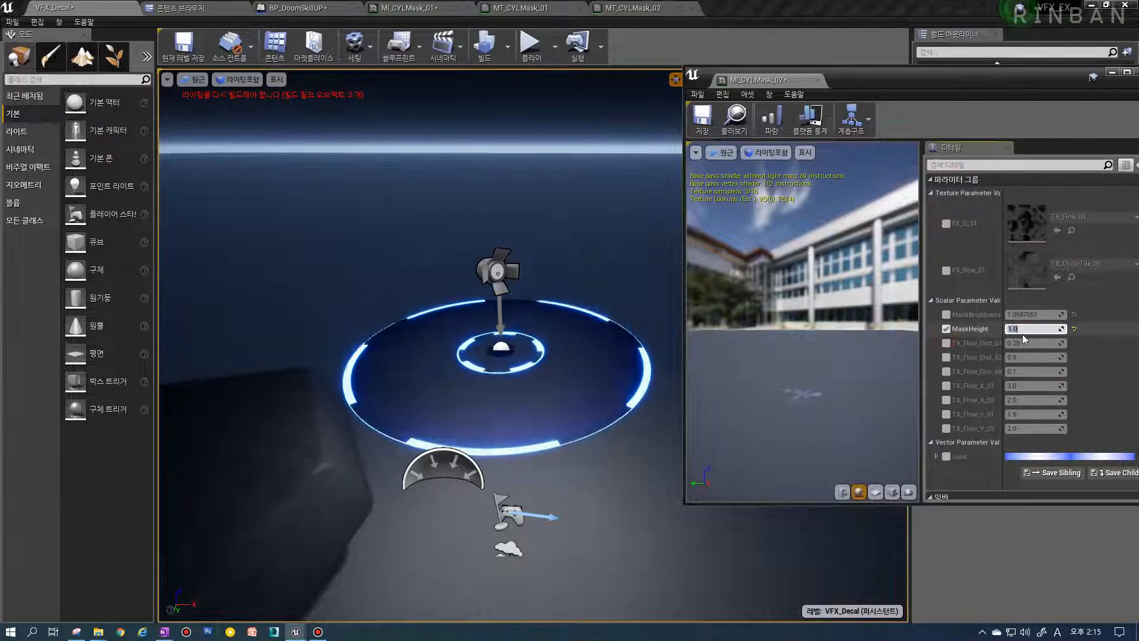
key("Return")
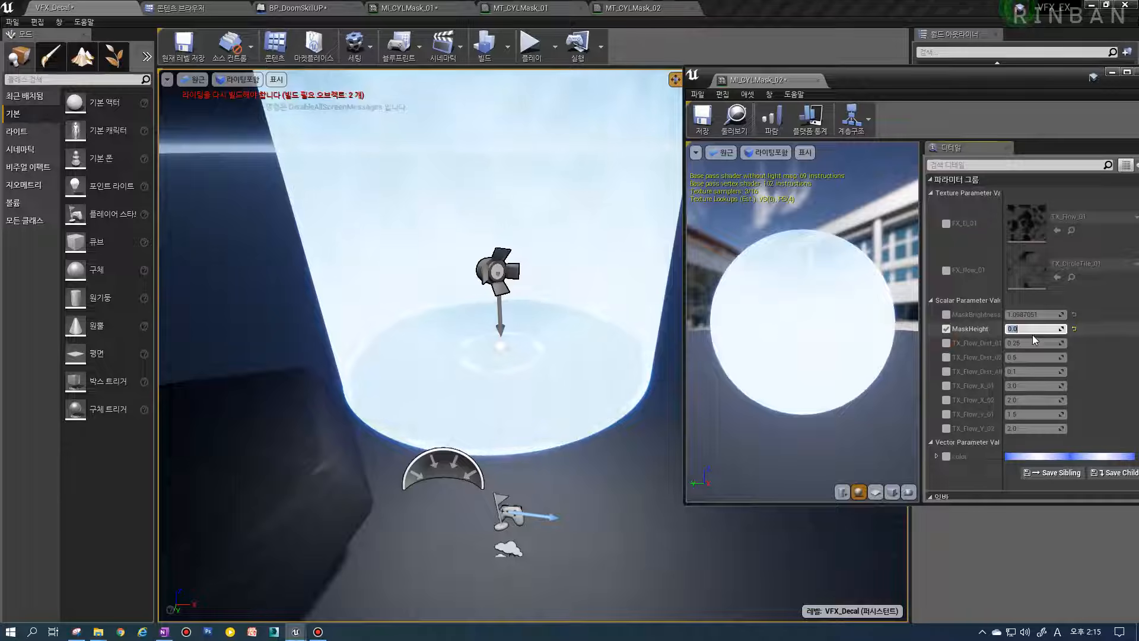
right_click_drag(645, 311, 643, 310)
left_click(1020, 328)
type("1")
key("Return")
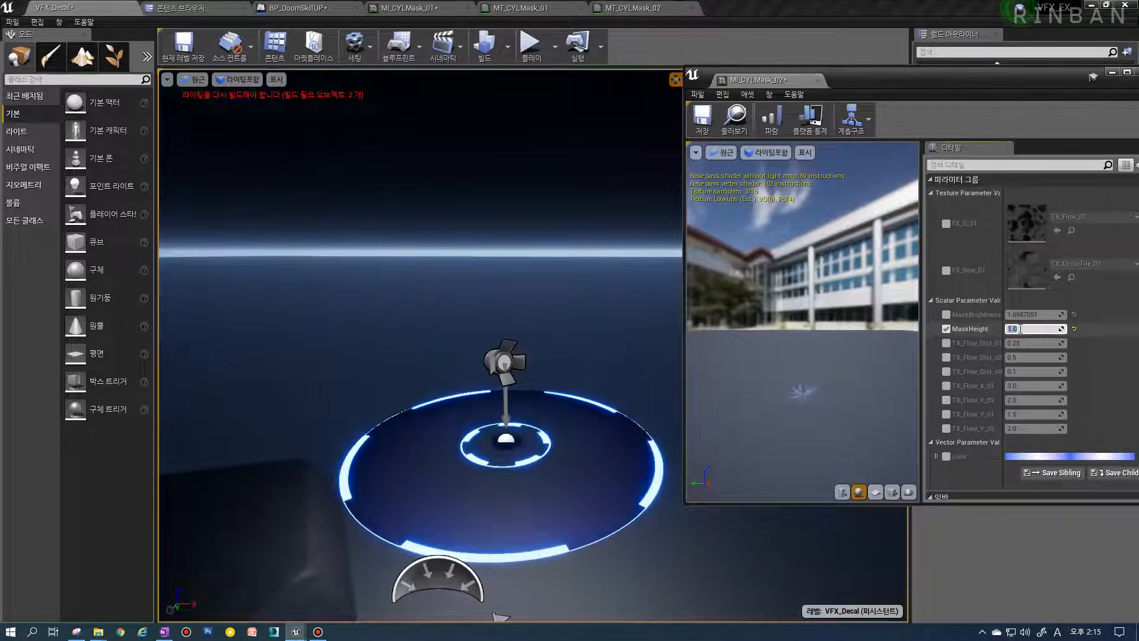
Set MaskHeight in MI_CYLMask_02 to 0 again, and vary it gradually, ending at about 0.55
left_click(995, 342)
left_click(1017, 329)
type("0")
key("Return")
left_click(994, 343)
mouse_move(1016, 329)
left_mouse_down()
mouse_move(1065, 329)
mouse_move(1015, 328)
left_mouse_up()
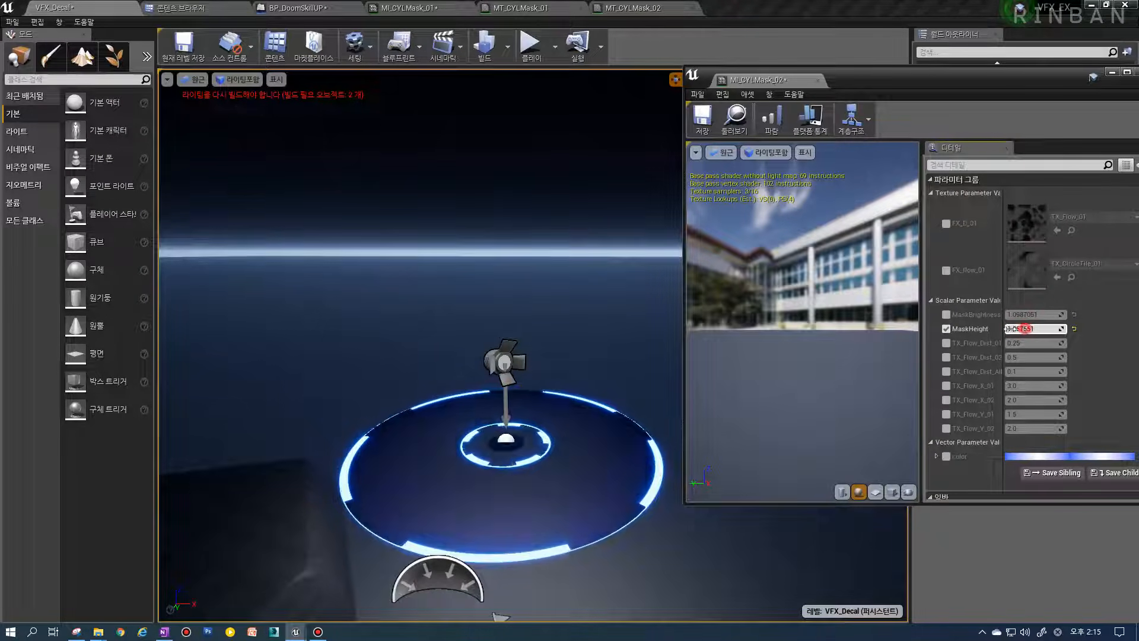
left_click_drag(1035, 328, 1029, 328)
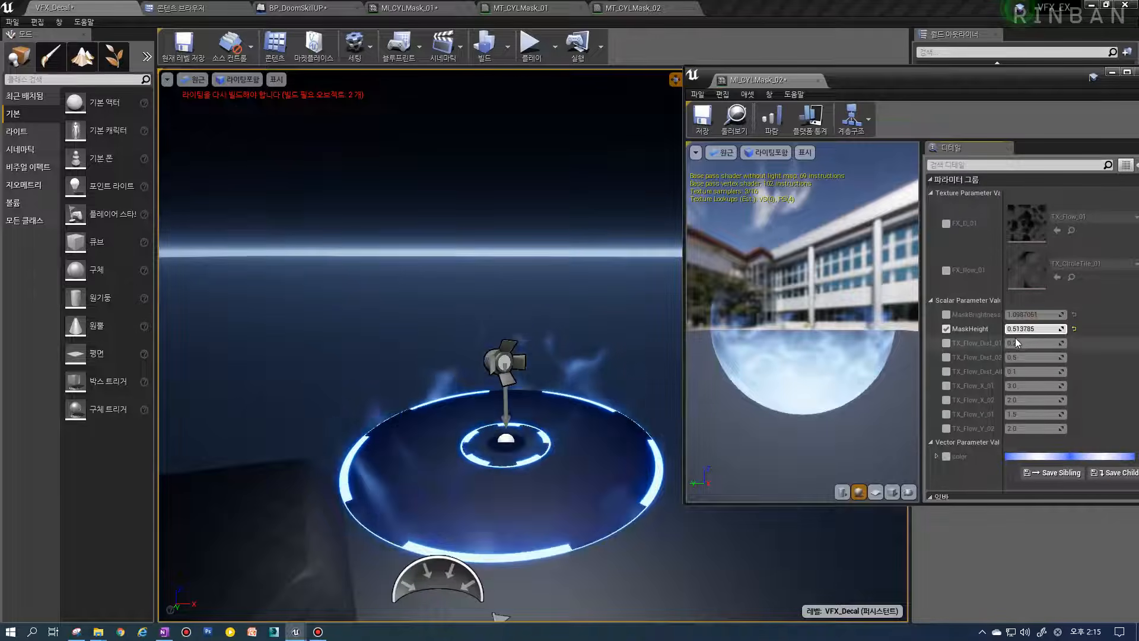
left_click_drag(1018, 328, 1027, 330)
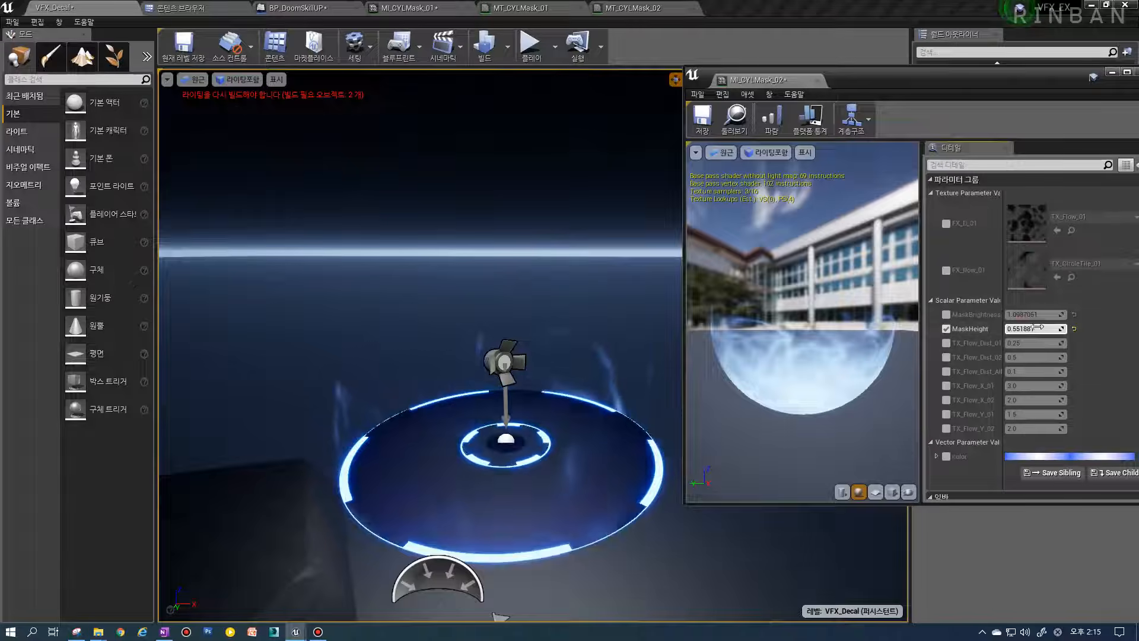
In MT_CYLMask_02, set Const B of the Multiply node fed by MaskHeight to -0.5 and apply the material
left_click(666, 7)
right_click_drag(626, 303, 401, 264)
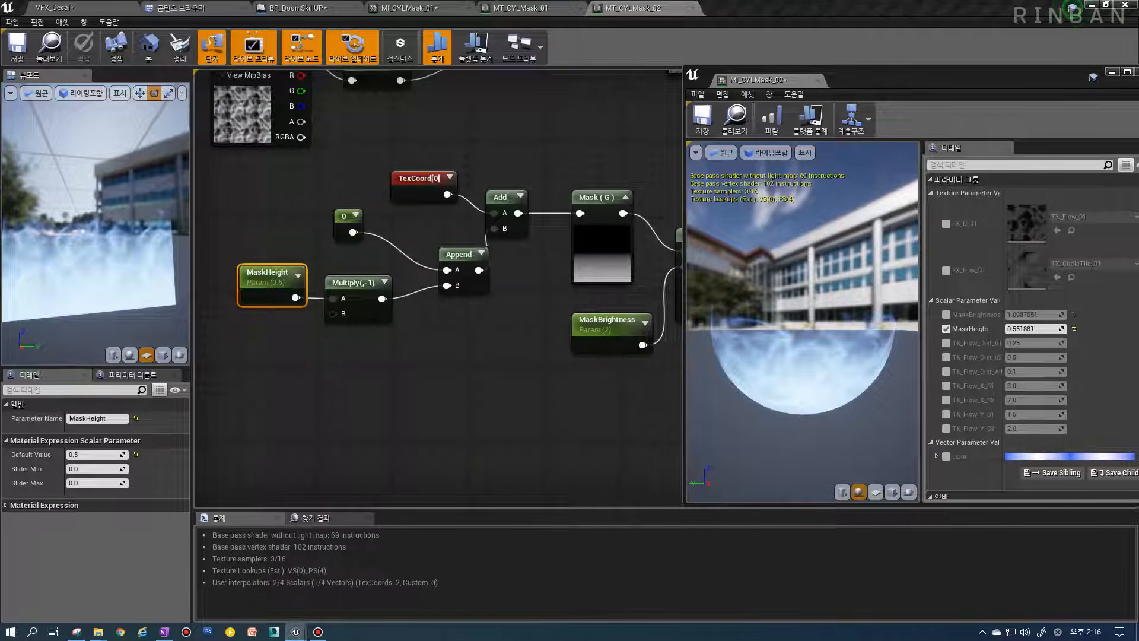
right_click_drag(359, 345, 506, 351)
left_click(492, 312)
left_click(103, 432)
type("-0.5")
key("Return")
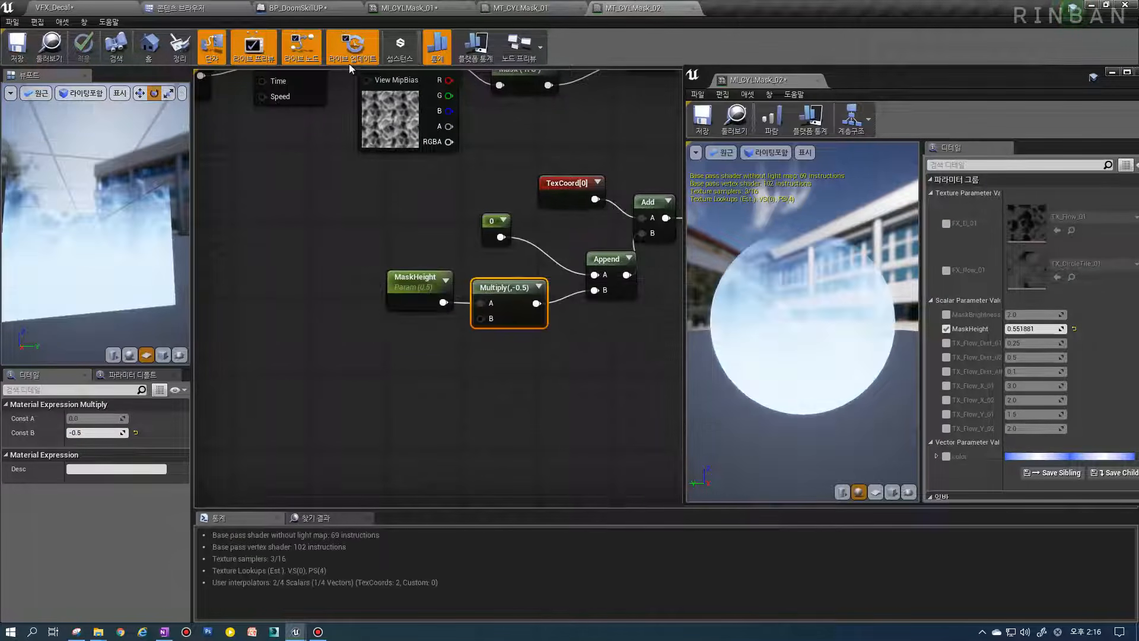
Back in the VFX_Decal level, set MaskHeight in MI_CYLMask_02 to 1 and check the flame height around the decal
left_click(111, 6)
mouse_move(1044, 329)
left_mouse_down()
mouse_move(1017, 329)
mouse_move(1034, 330)
left_mouse_up()
left_click(1034, 330)
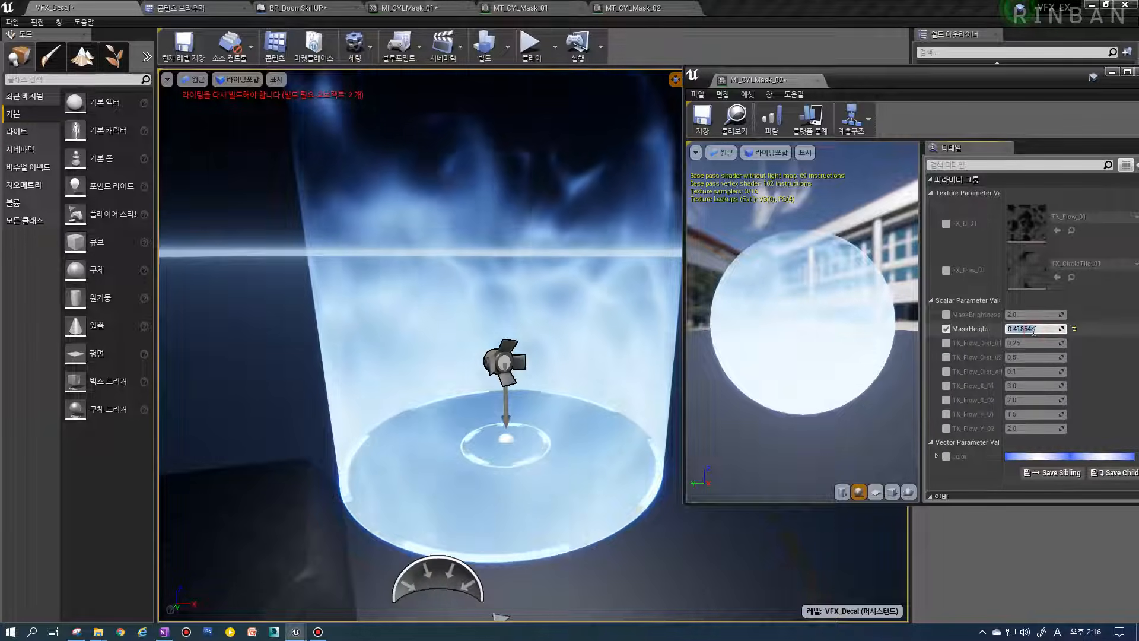
type("1")
key("Return")
scroll(430, 498, "down", 3)
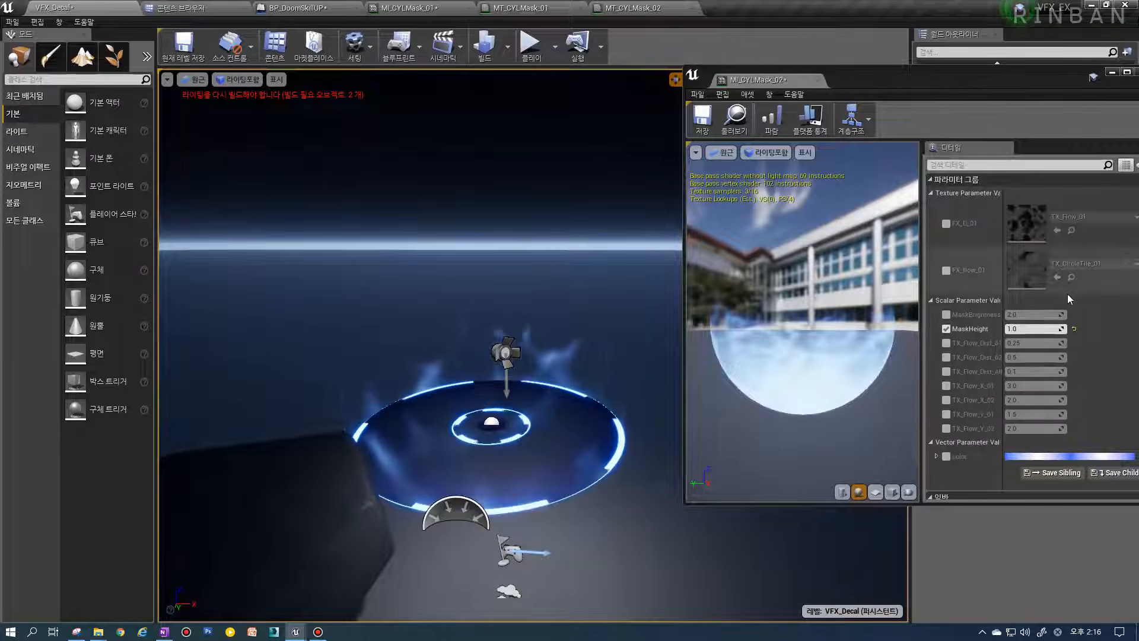
left_click_drag(1019, 329, 1025, 331)
type("1")
key("Return")
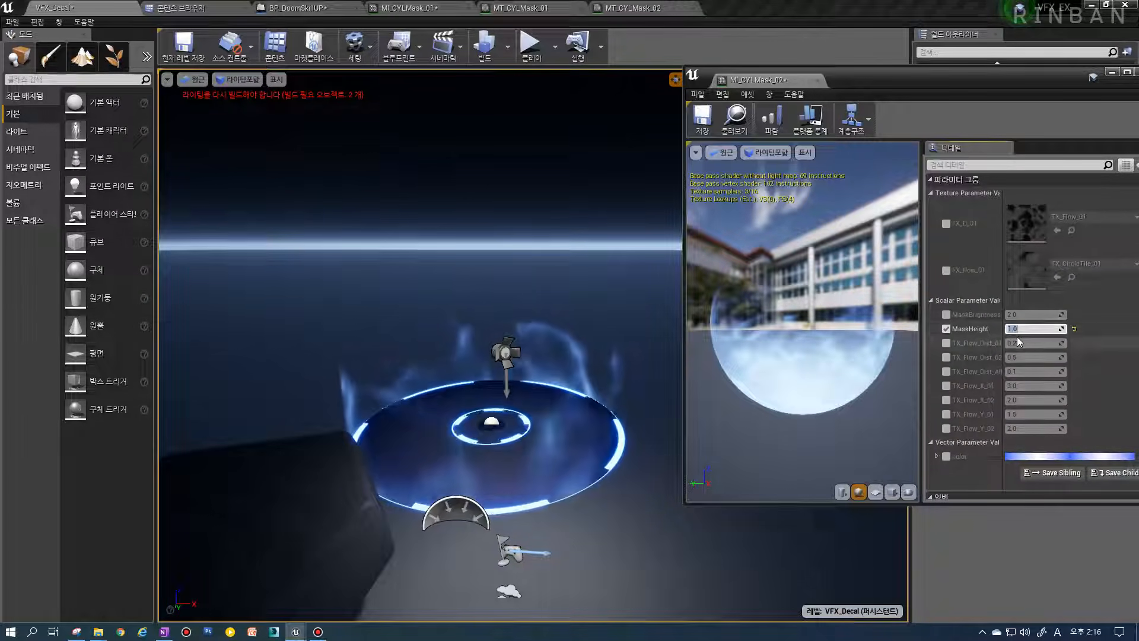
Compare the cylinder's flame height with MaskHeight at 0, 0.1 and 0.8, and restore the value to 1
type("0.5")
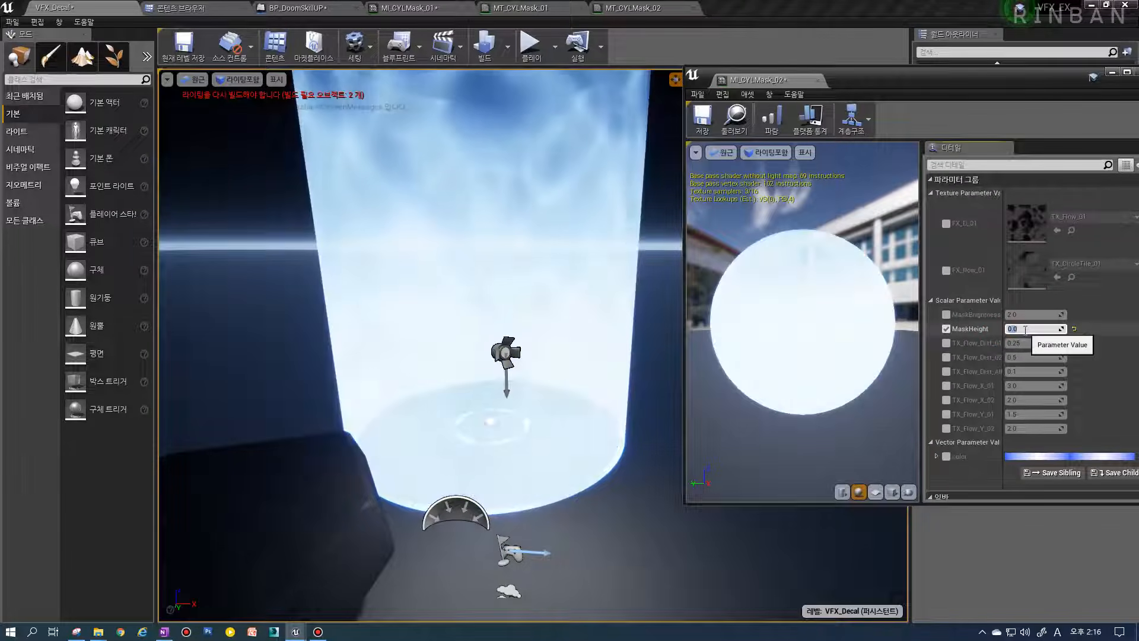
key("Return")
type("1")
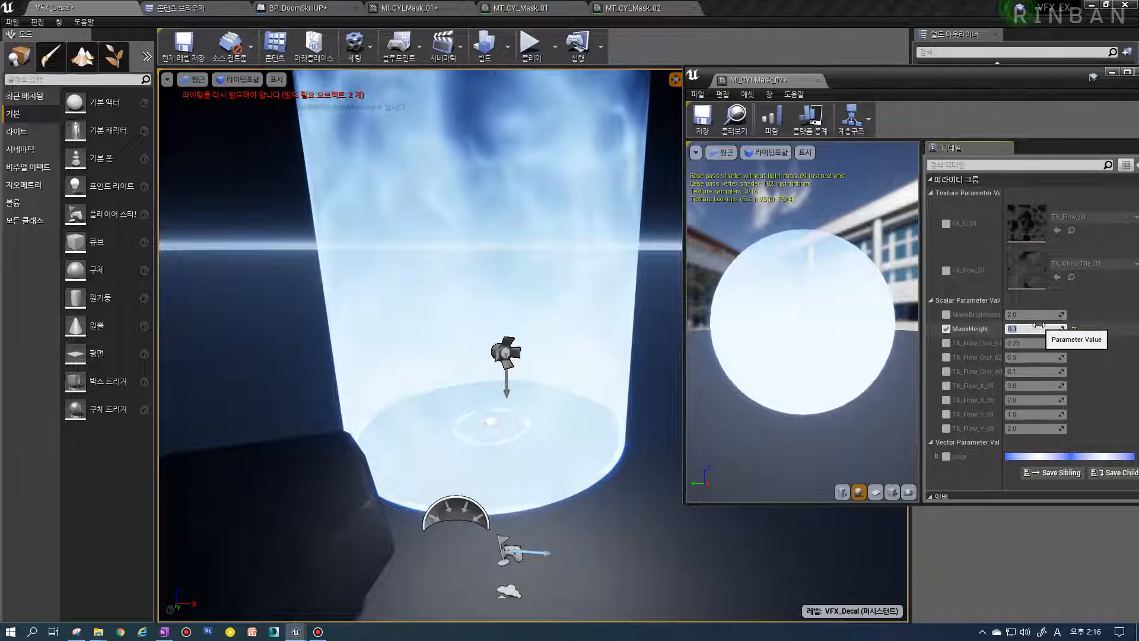
key("Return")
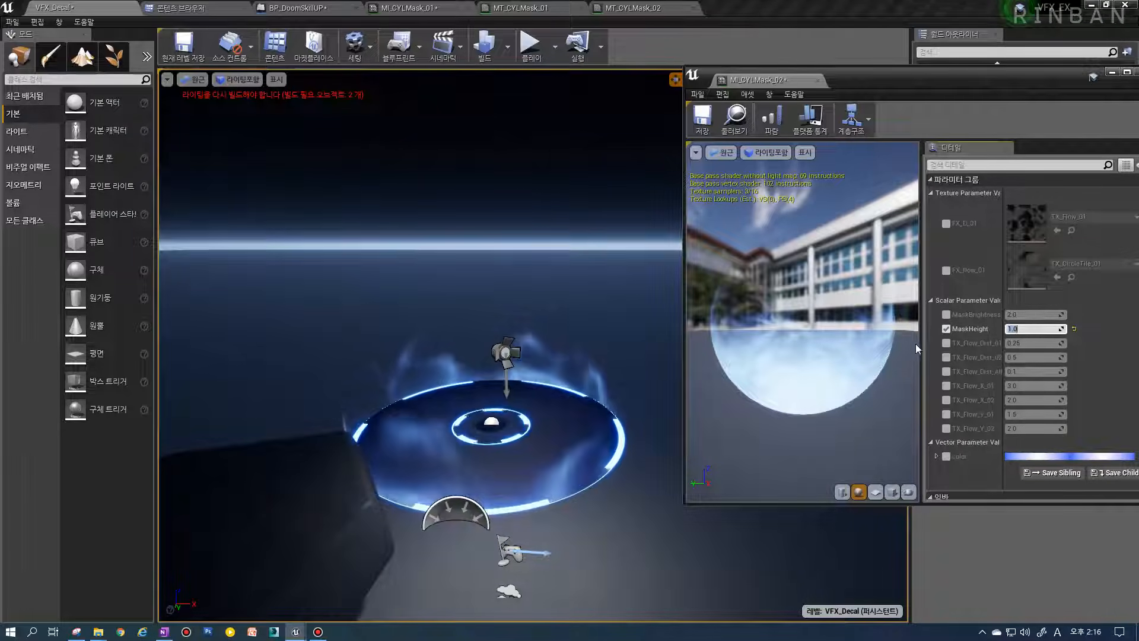
key("BackSpace")
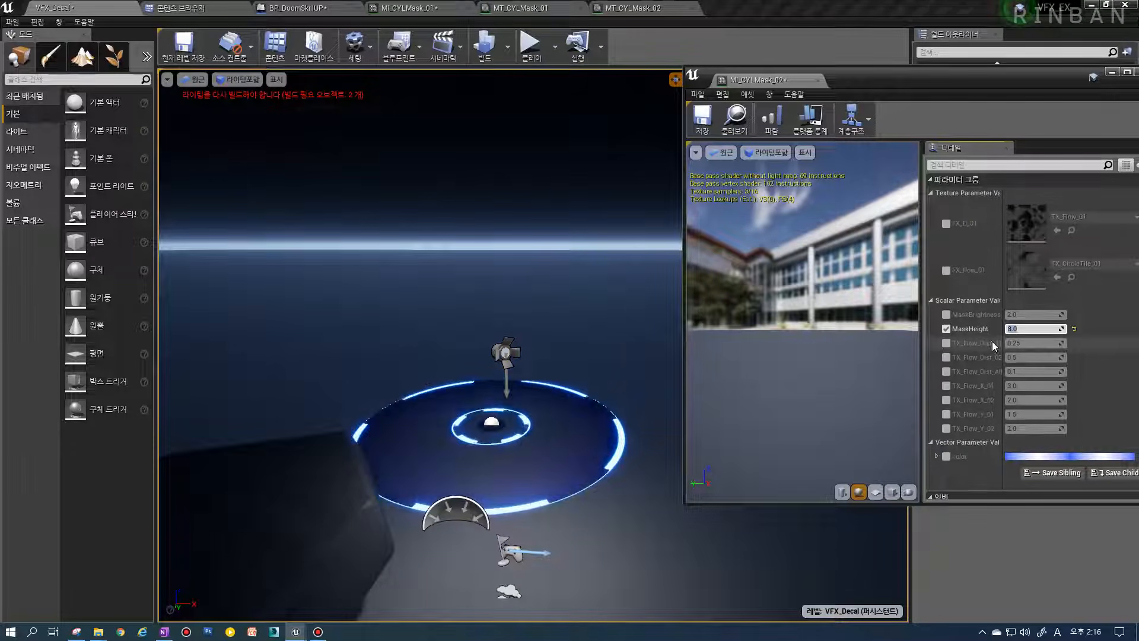
type("0.8")
key("Return")
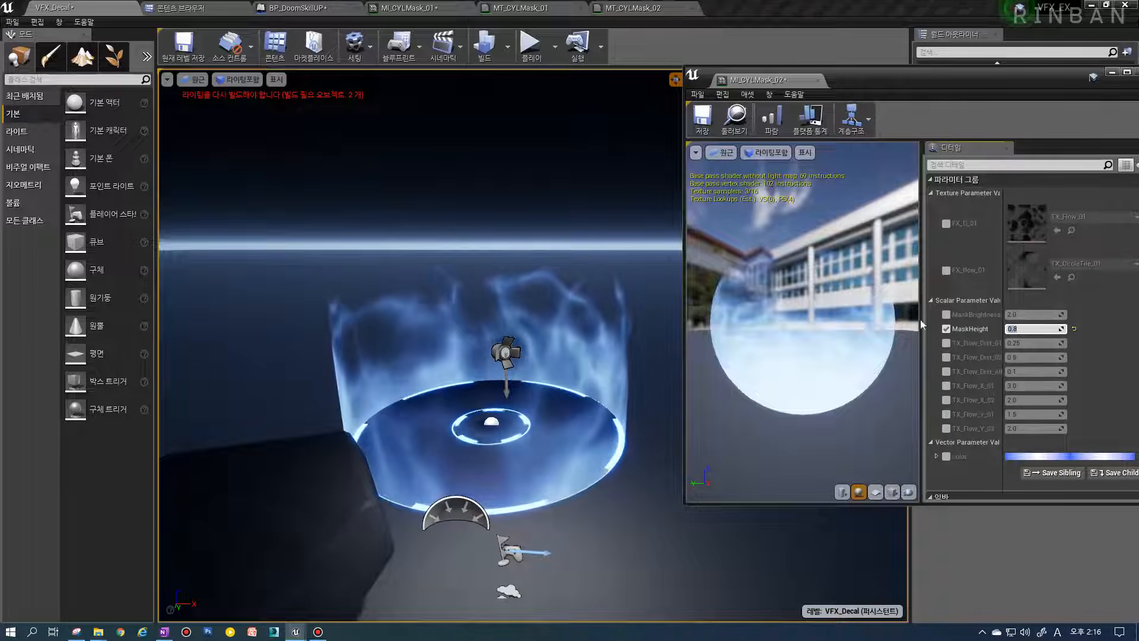
type("1")
key("Return")
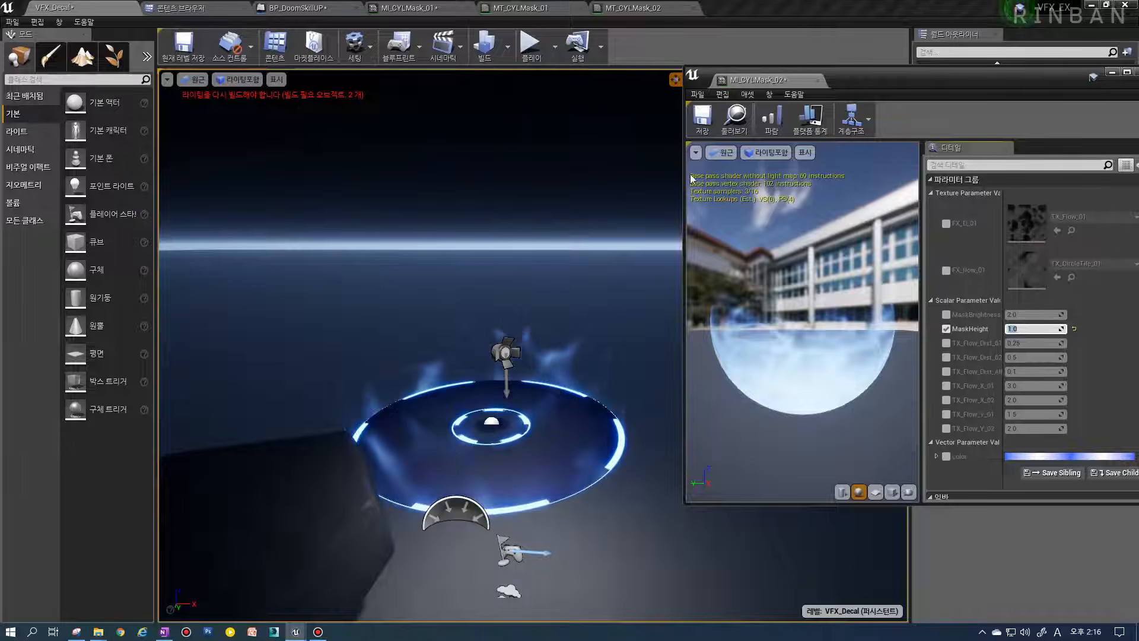
Return to the aniDecal timeline, inspect the MaskHeight track's first key and compile BP_DoomSkillUP
left_click(633, 8)
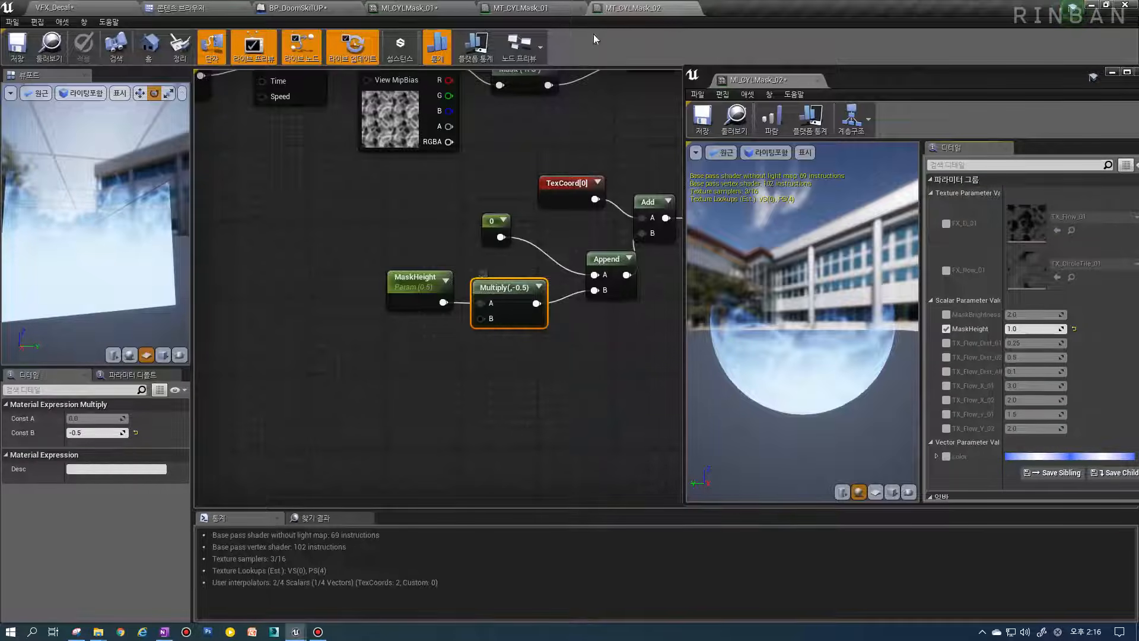
left_click(480, 11)
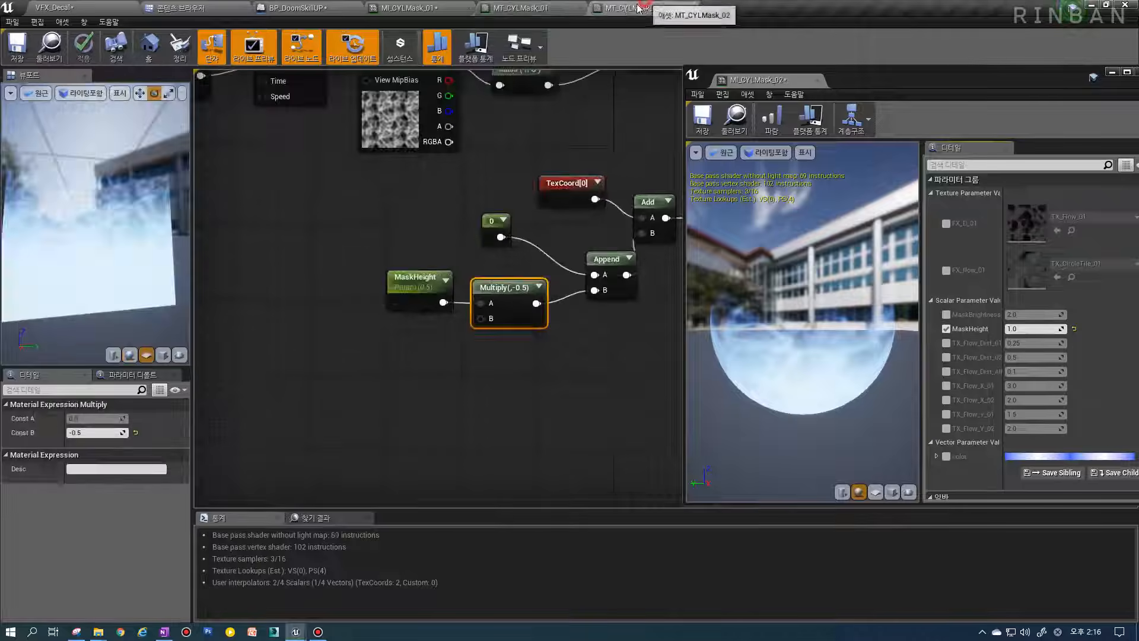
left_click(410, 8)
left_click(297, 8)
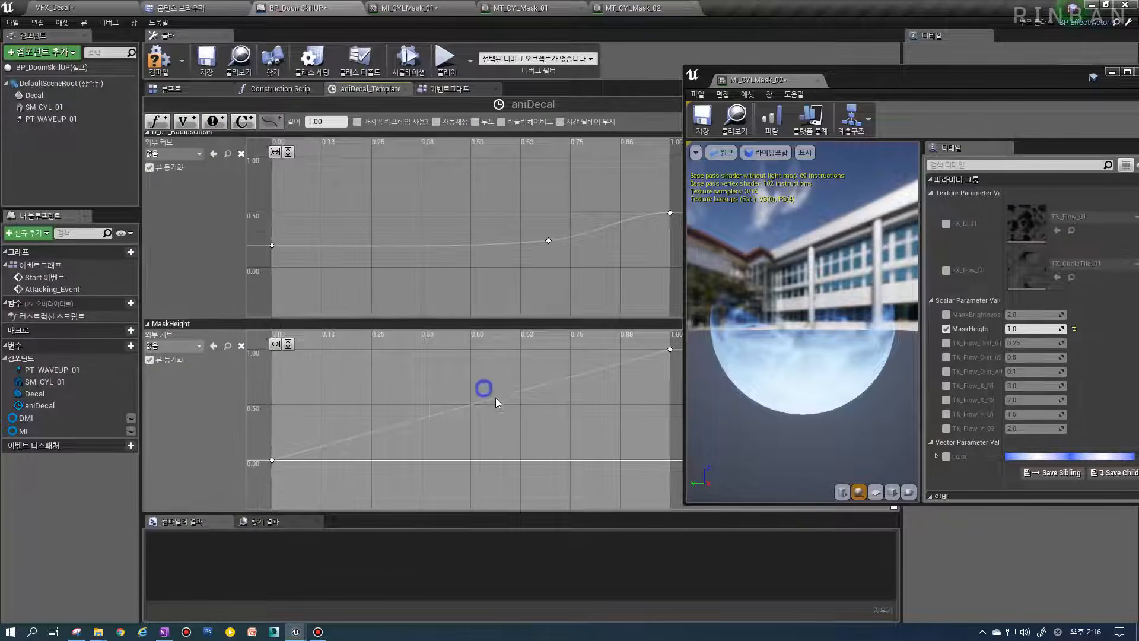
left_click_drag(985, 74, 1108, 98)
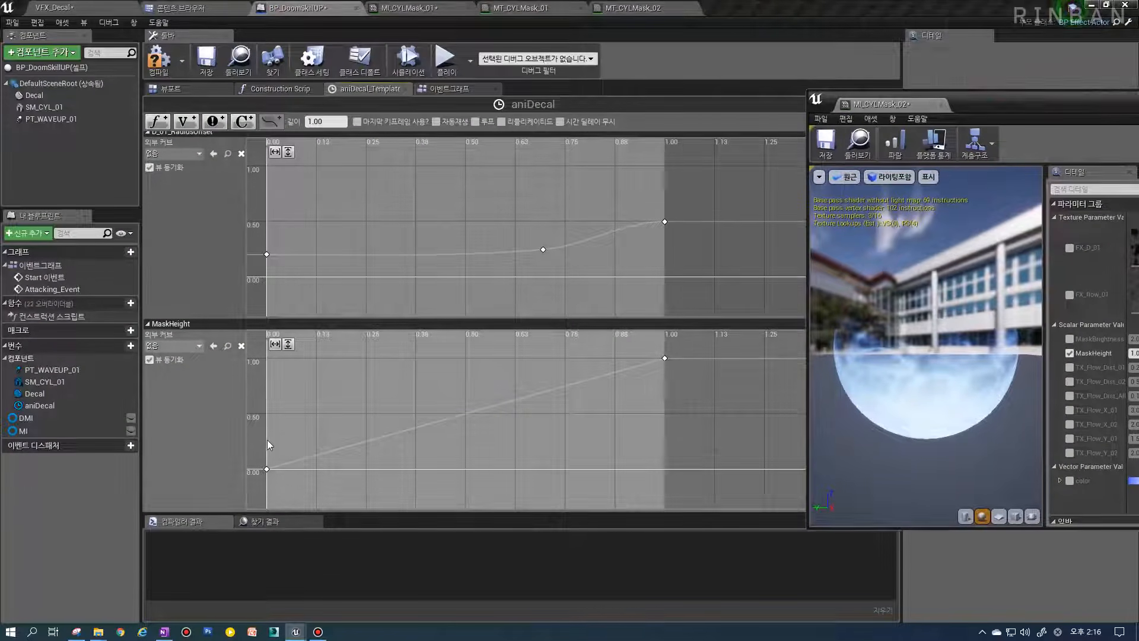
left_click(268, 468)
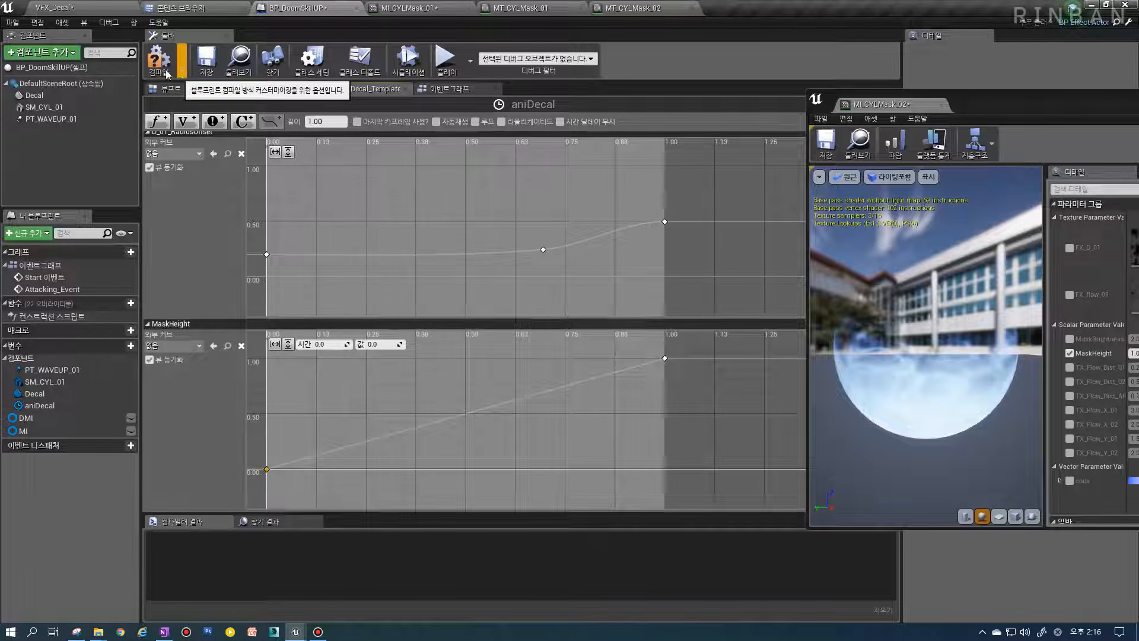
left_click(166, 73)
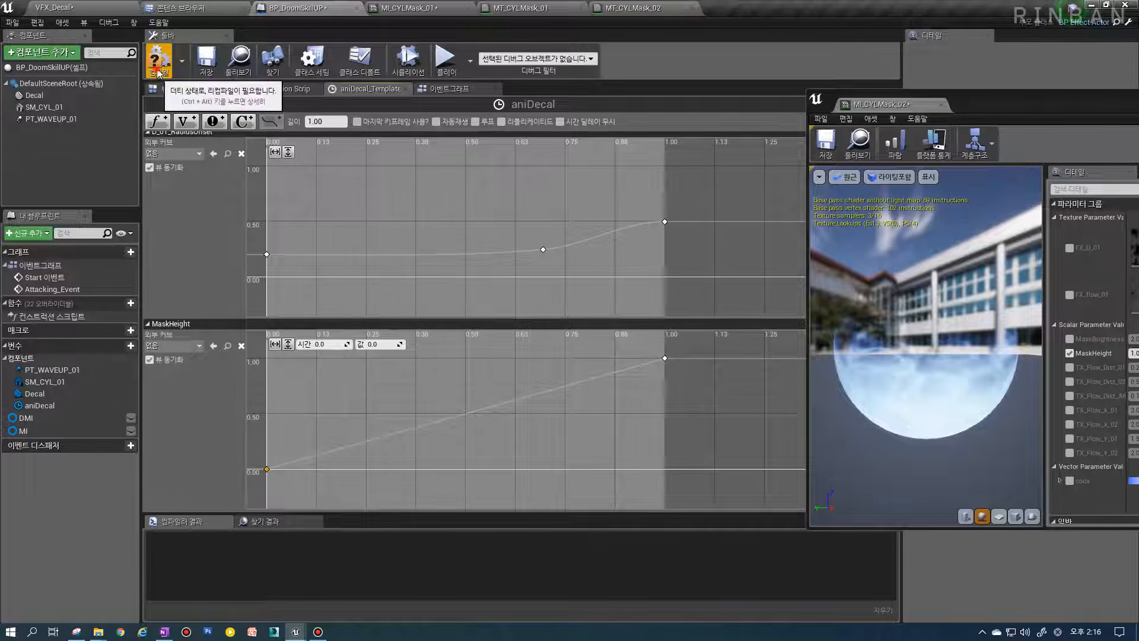
Play the VFX_Decal level, move toward the effect to check the cylinder animation, and stop the session
left_click(74, 7)
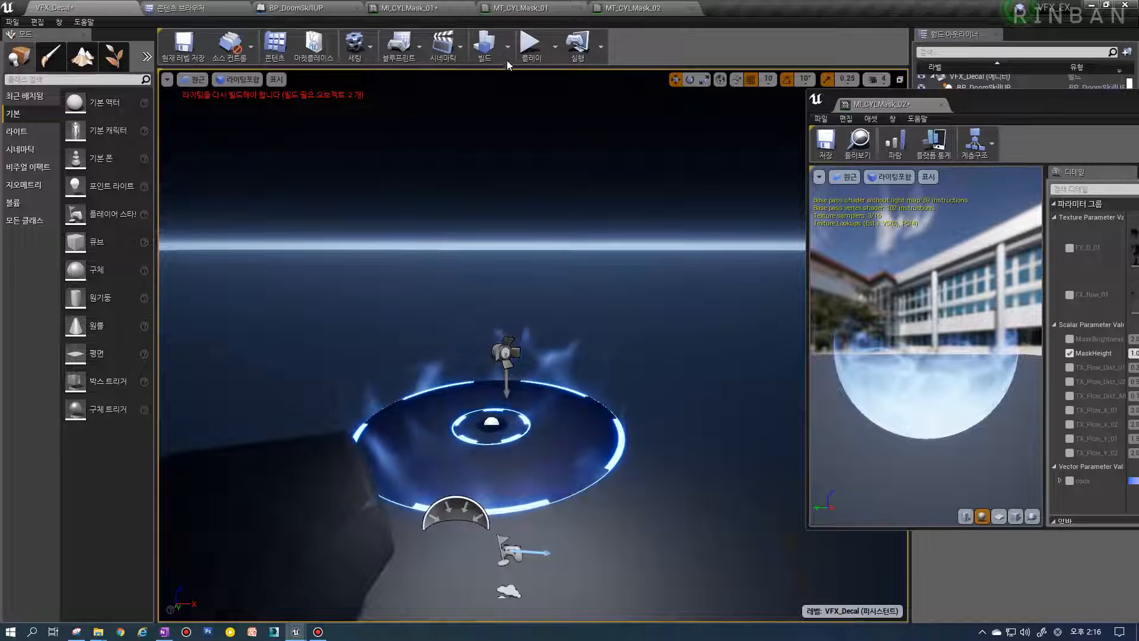
left_click(530, 45)
key("w")
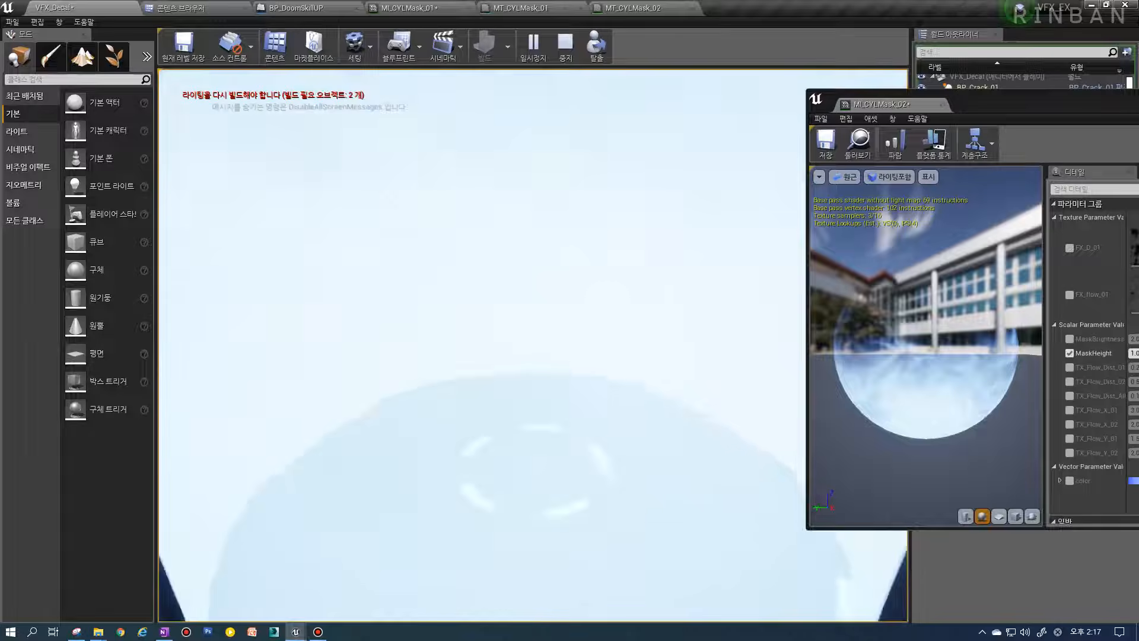
key("Escape")
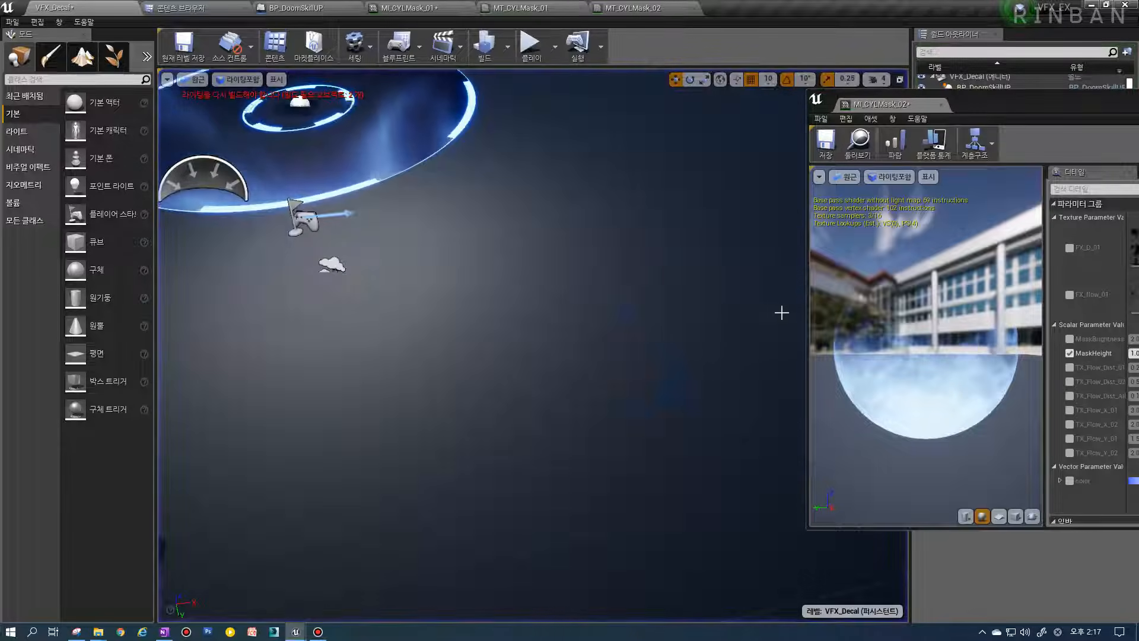
Reposition the MI_CYLMask_02 editor window over the level so its parameters and the decal effect are both in view
left_click_drag(1027, 108, 667, 131)
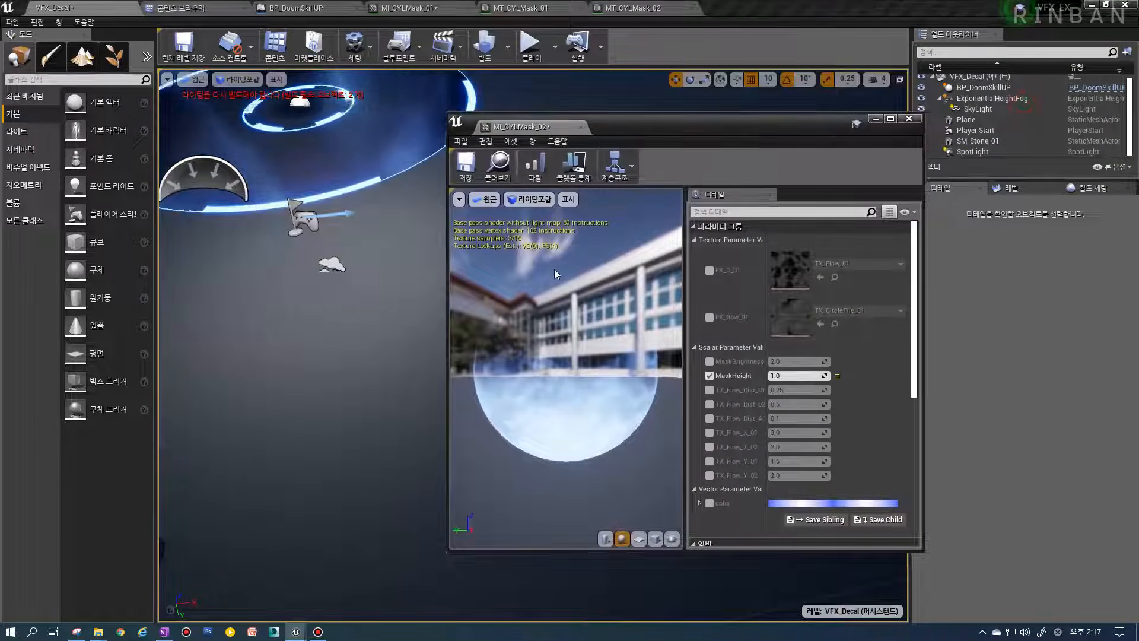
right_click_drag(374, 267, 344, 216)
left_click_drag(830, 150, 869, 139)
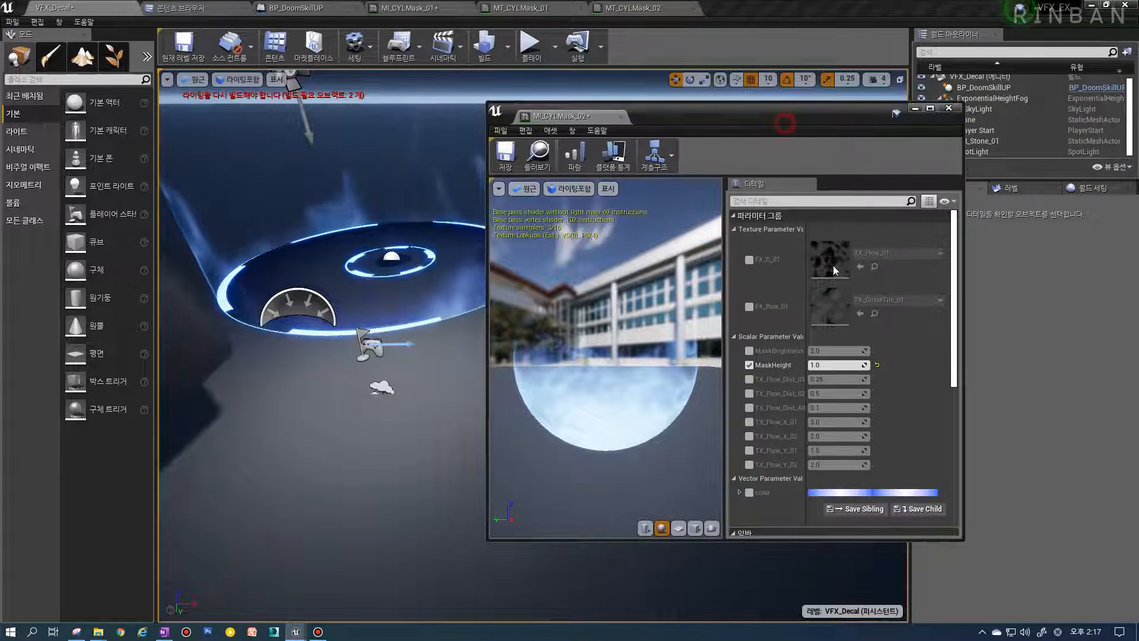
Compare the cylinder in the level with MaskHeight at 0 and at 1, and dock the MI_CYLMask_02 editor back with the other tabs
left_click(839, 366)
type("0")
key("Return")
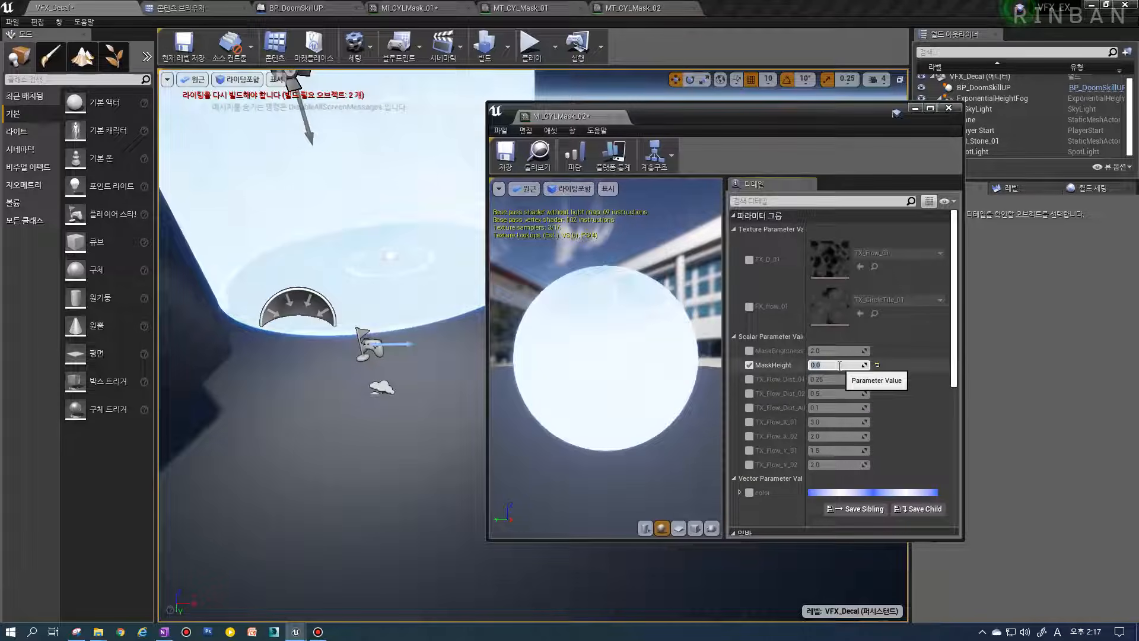
type("1")
key("Return")
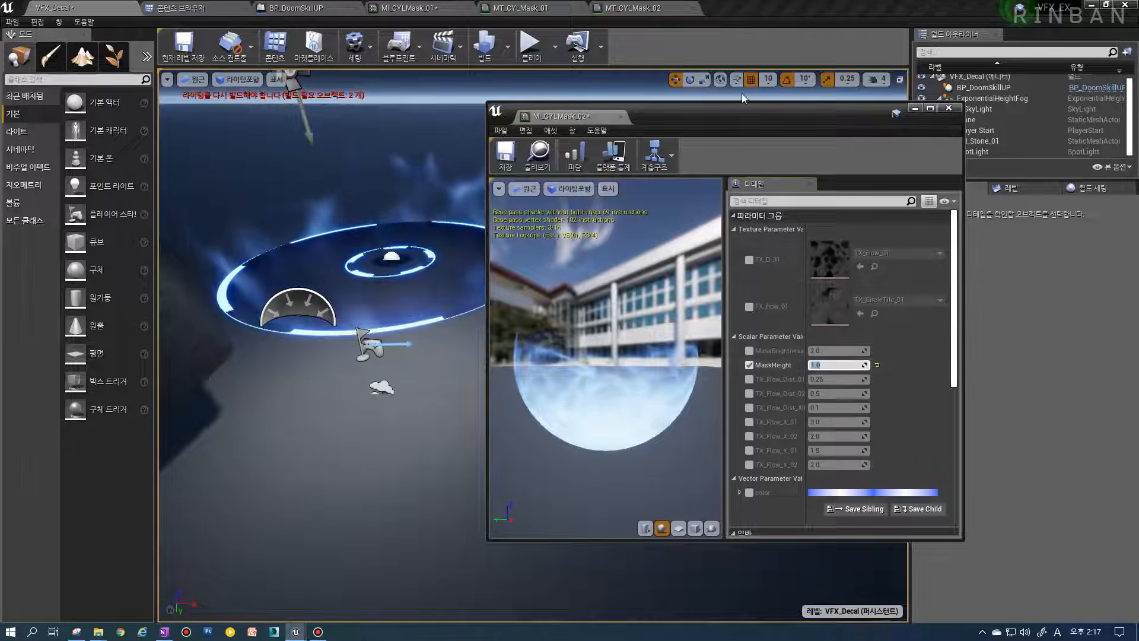
left_click_drag(541, 108, 755, 9)
Connect aniDecal's Mask Height output to the Value input of the MaskHeight Set Scalar Parameter Value node in BP_DoomSkillUP's event graph and compile
left_click(280, 9)
left_click(286, 11)
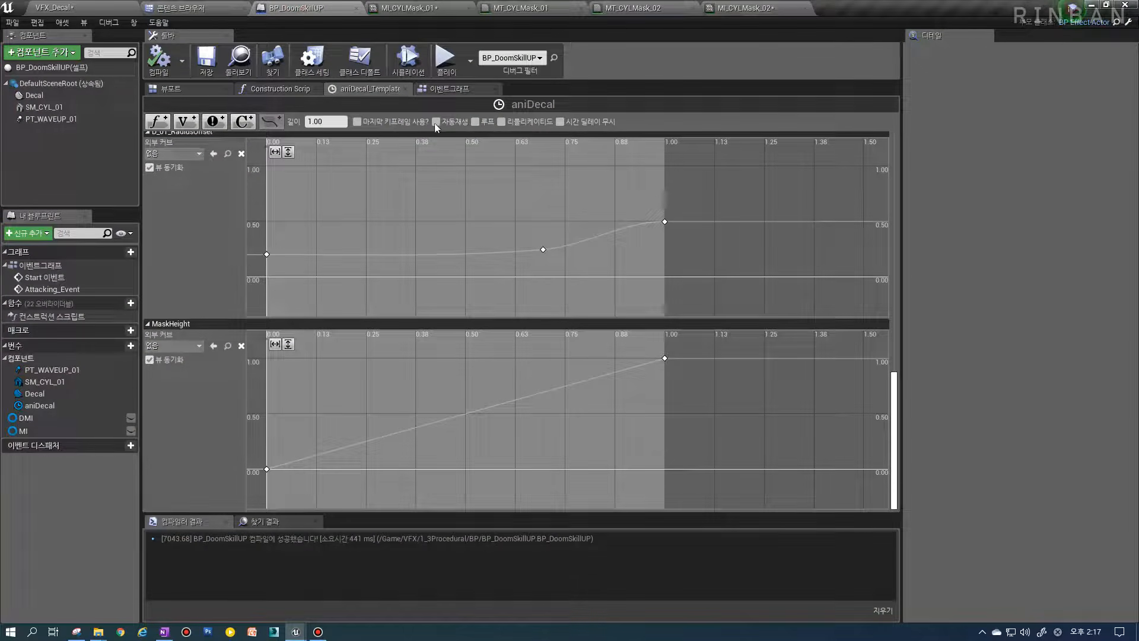
left_click(446, 88)
right_click_drag(539, 390, 483, 361)
scroll(483, 361, "up", 1)
left_click_drag(462, 225, 564, 469)
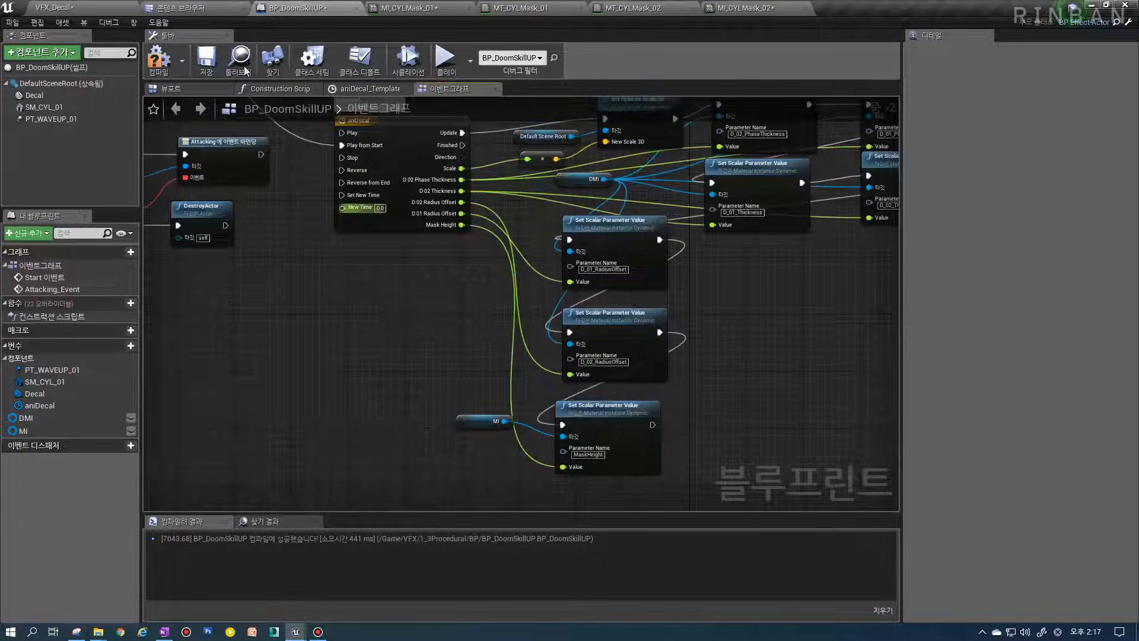
left_click(167, 67)
Play the VFX_Decal level to check the cylinder flames around the skill decal, and stop the session
left_click(66, 9)
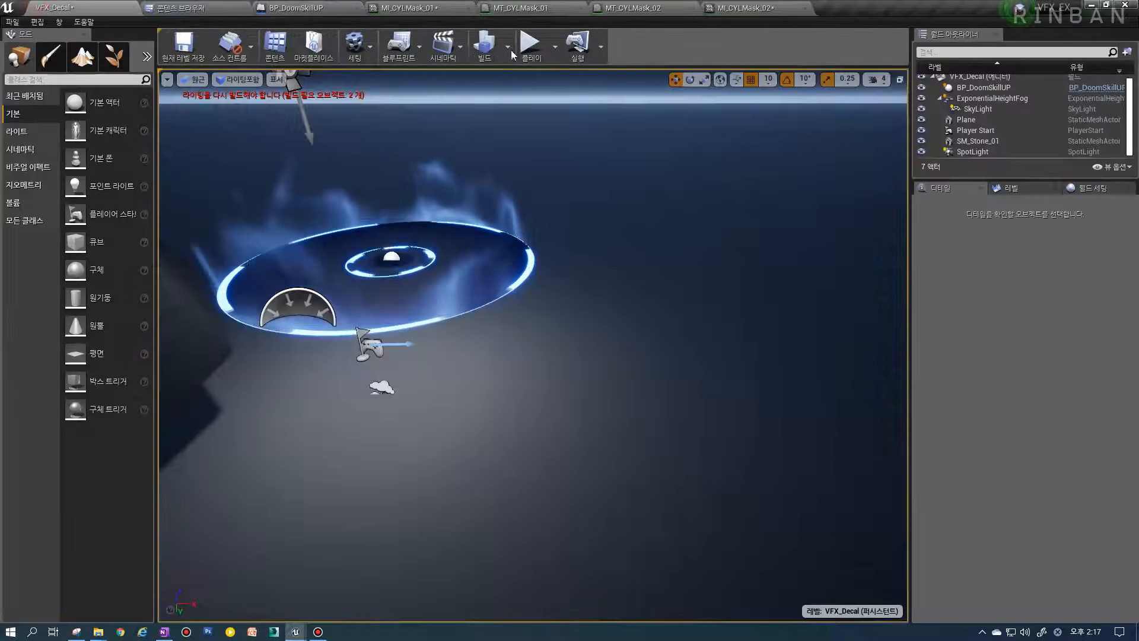
left_click(530, 50)
left_click(658, 399)
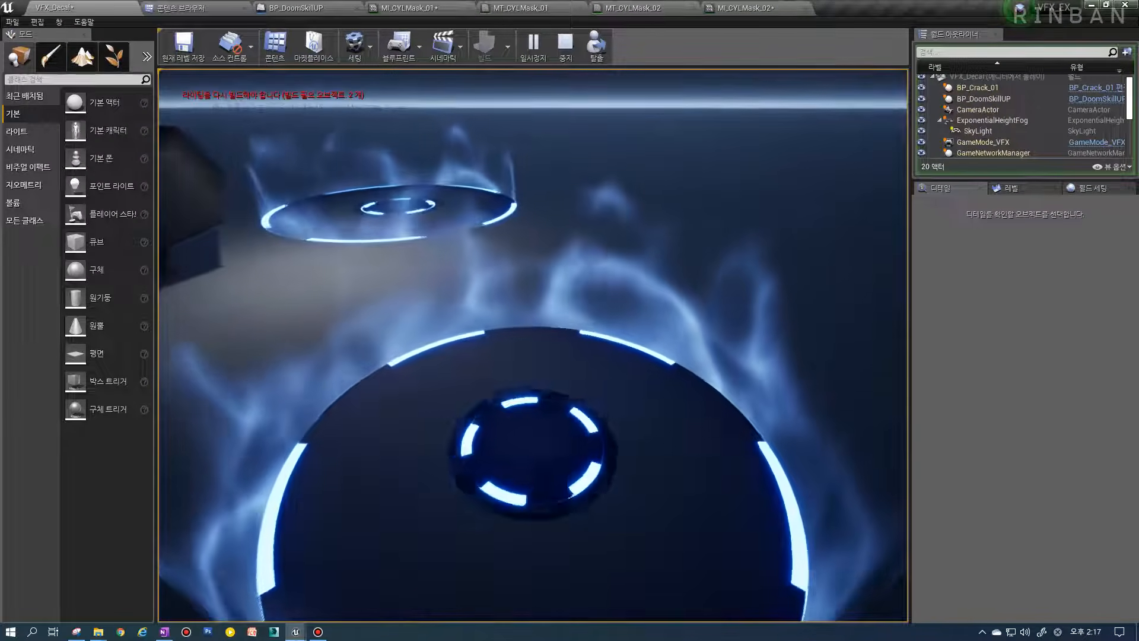
key("Escape")
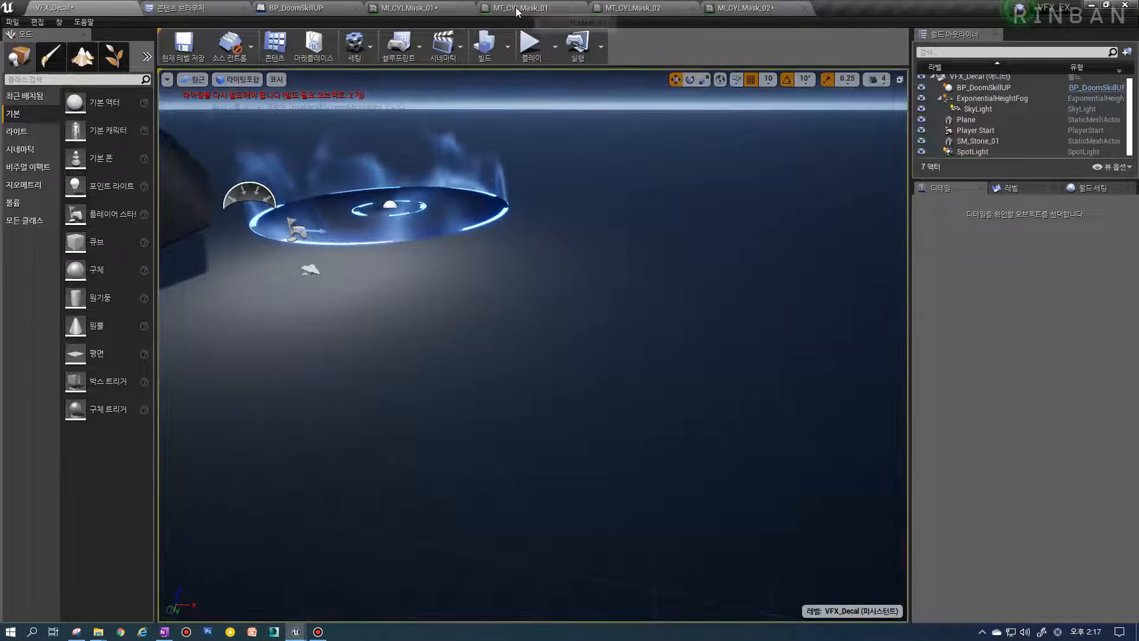
Open GideonPlayerCharacter from the Character collection, set its CameraBoom's Target Arm Length to 600, and compile the blueprint
left_click(178, 8)
left_click(48, 353)
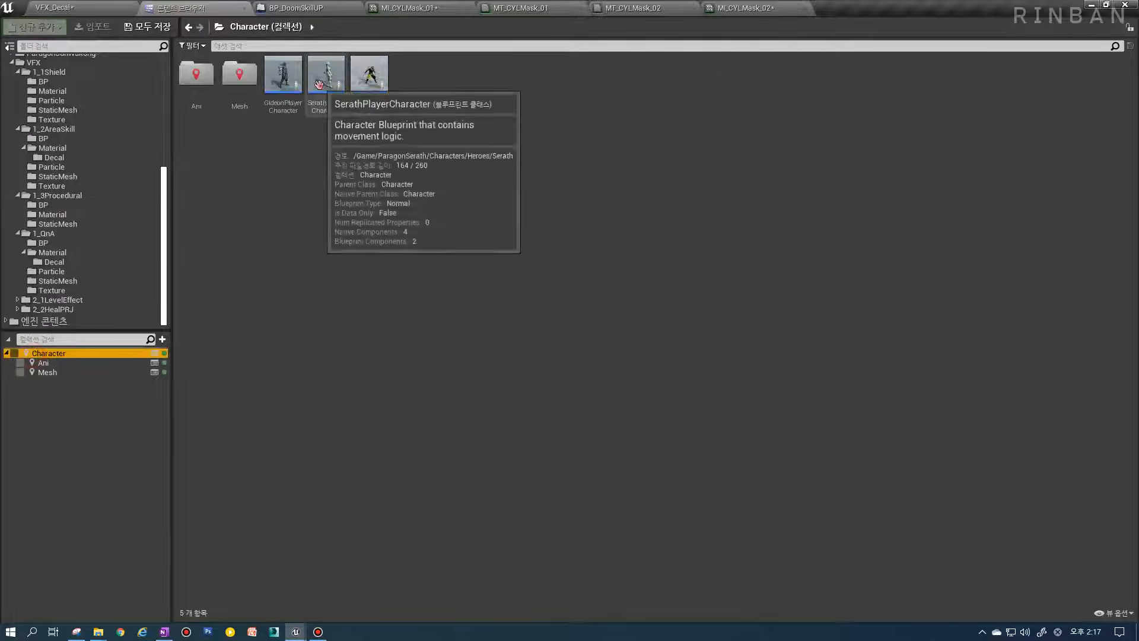
double_click(290, 109)
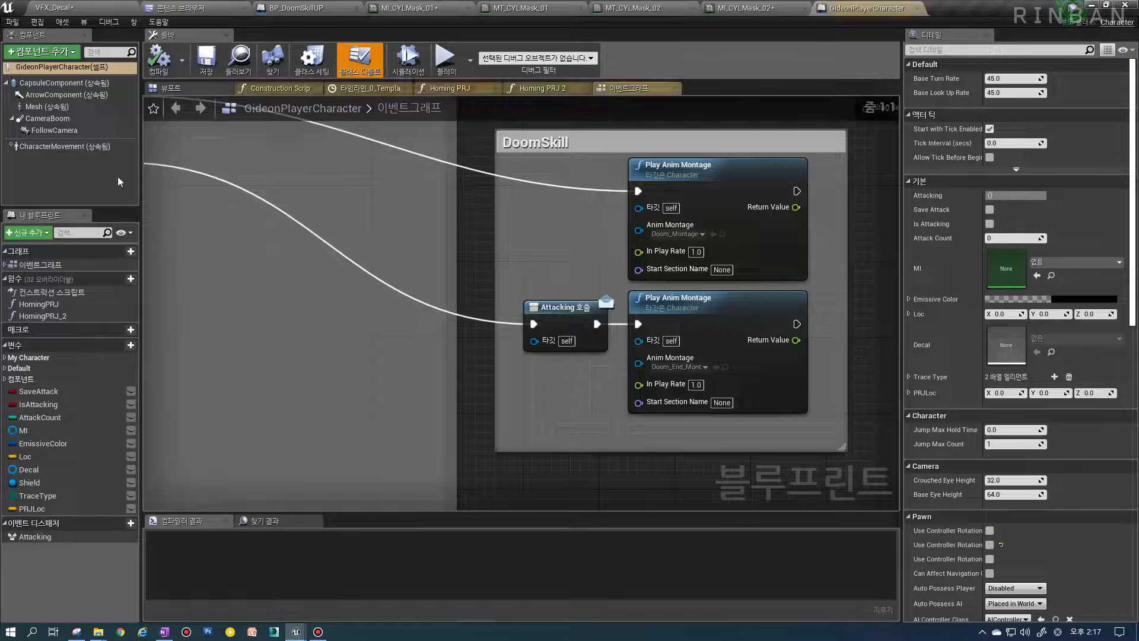
left_click(65, 130)
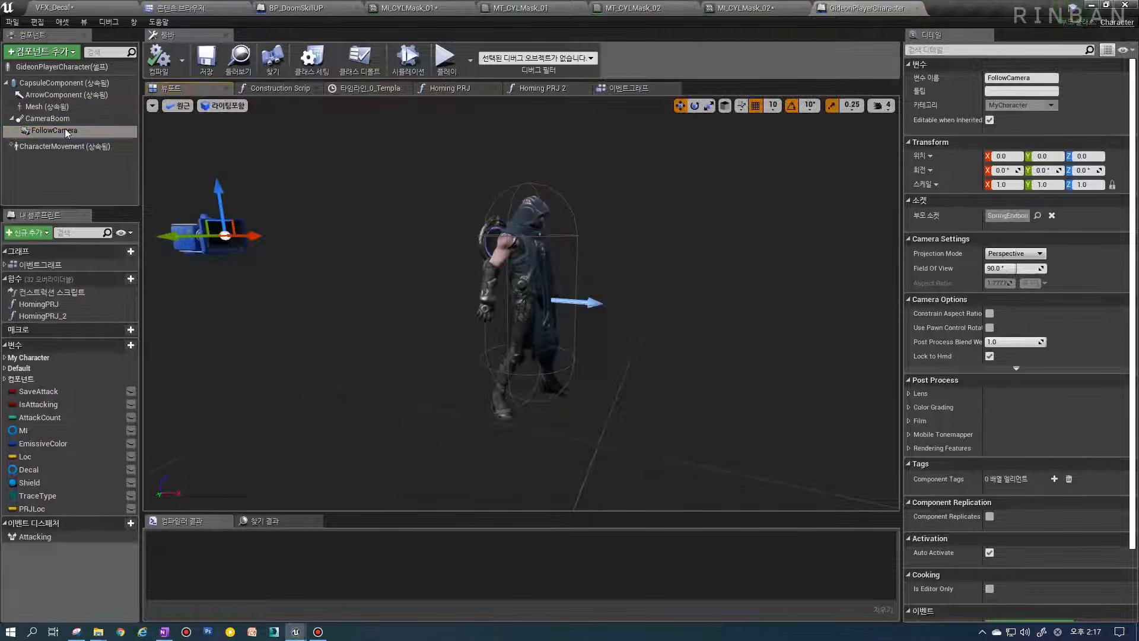
left_click(47, 119)
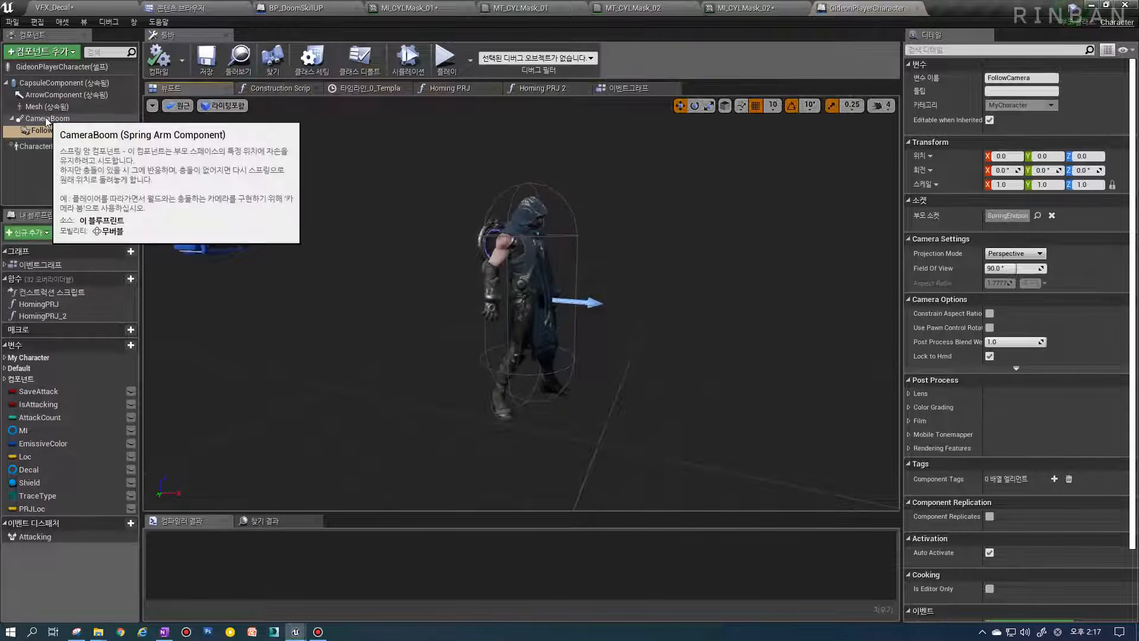
left_click(1021, 252)
type("60")
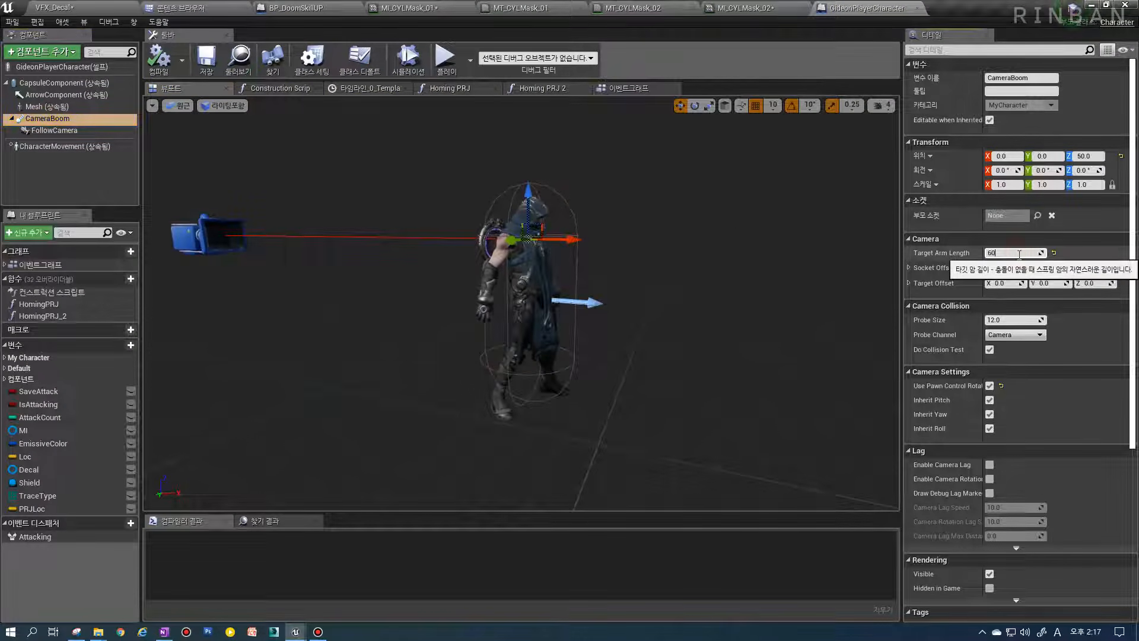
type("0")
key("Return")
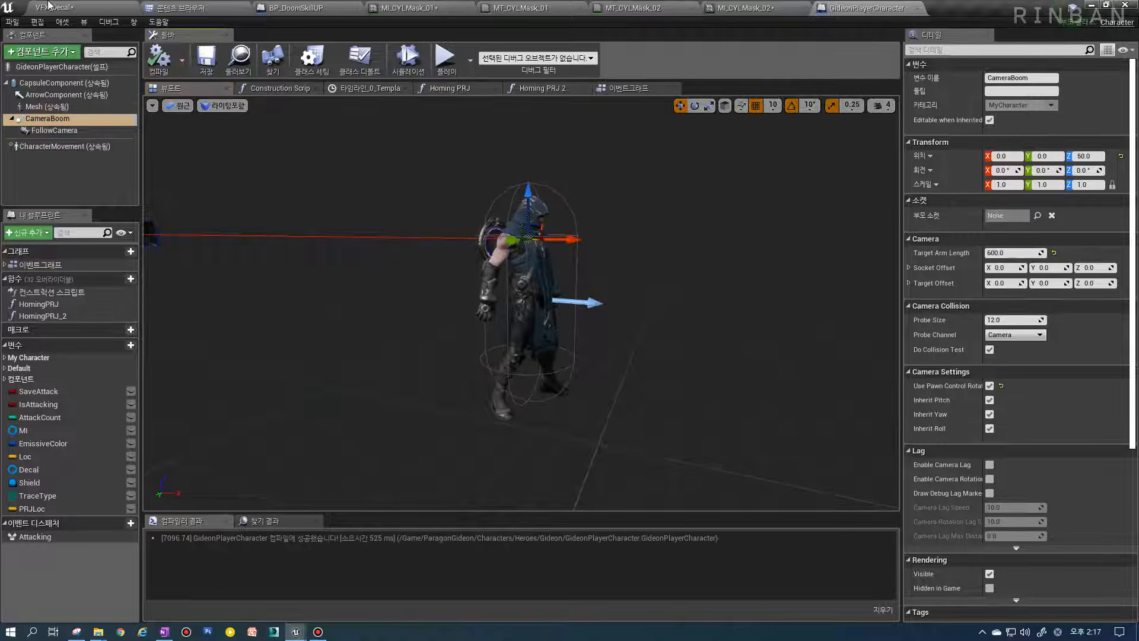
Play the VFX_Decal level several times, casting the Doom skill to check the flame rise from the longer camera distance, and stop each session
left_click(53, 7)
left_click(530, 46)
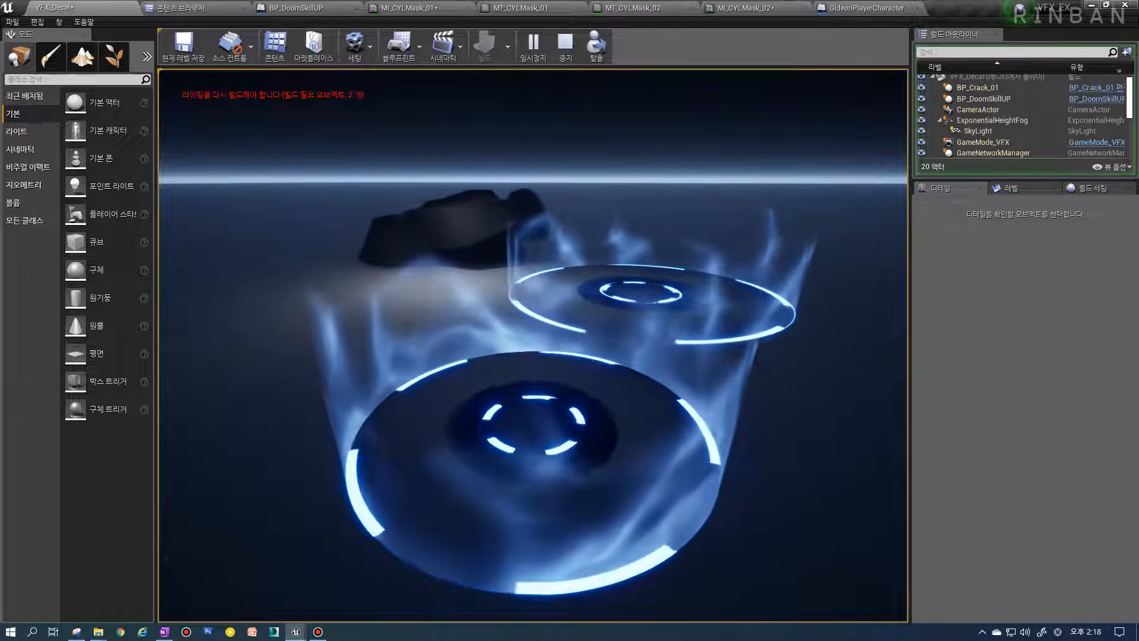
key("Escape")
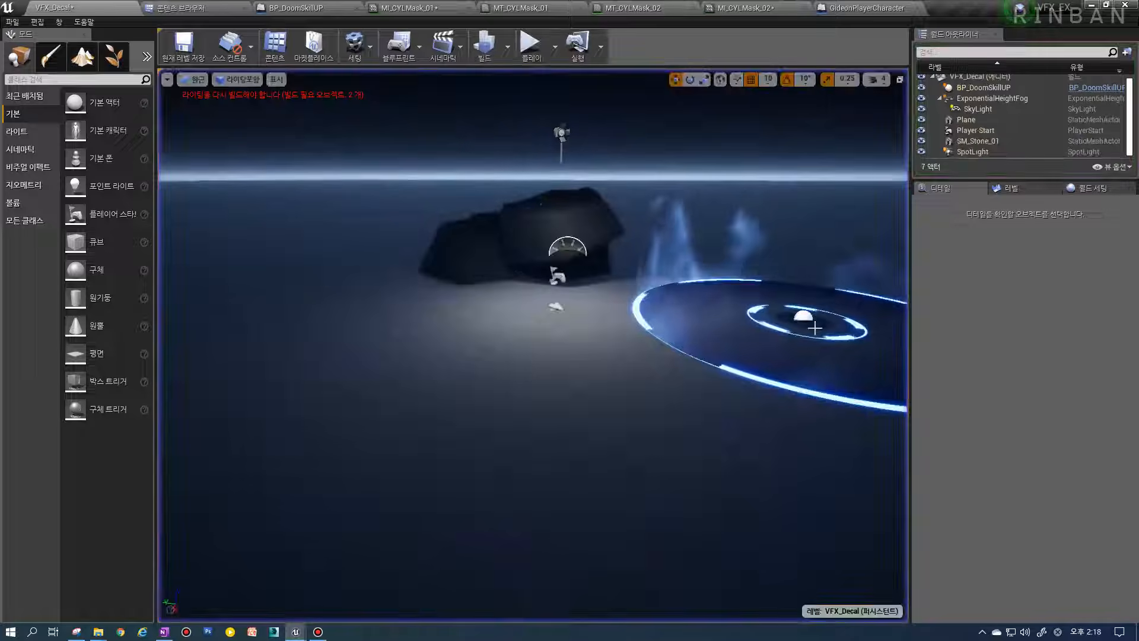
left_click(530, 43)
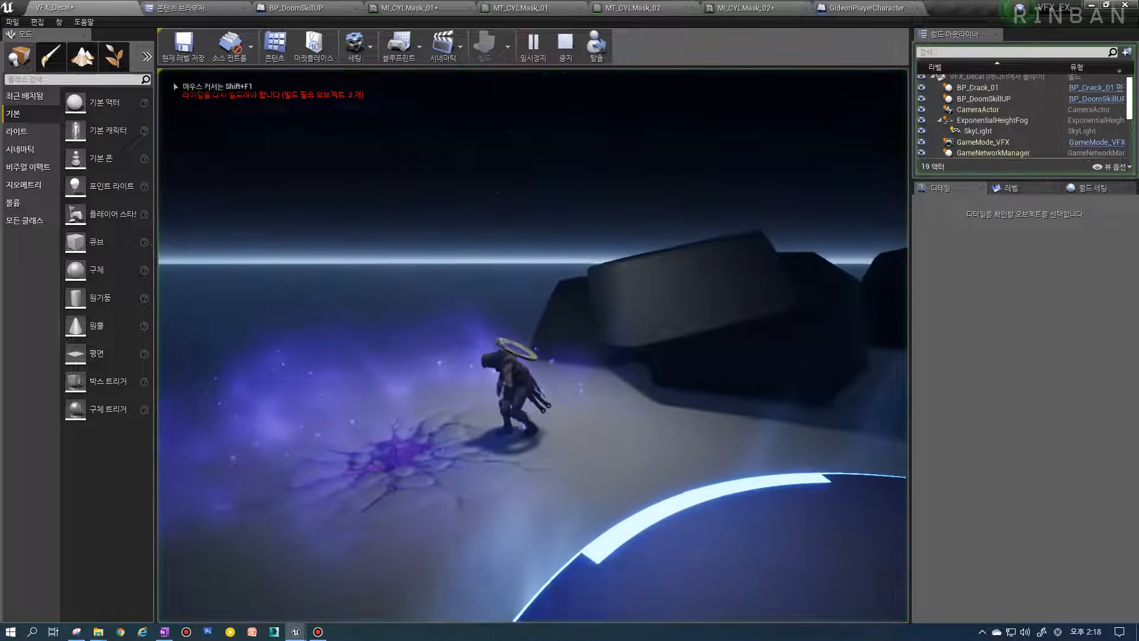
key("q")
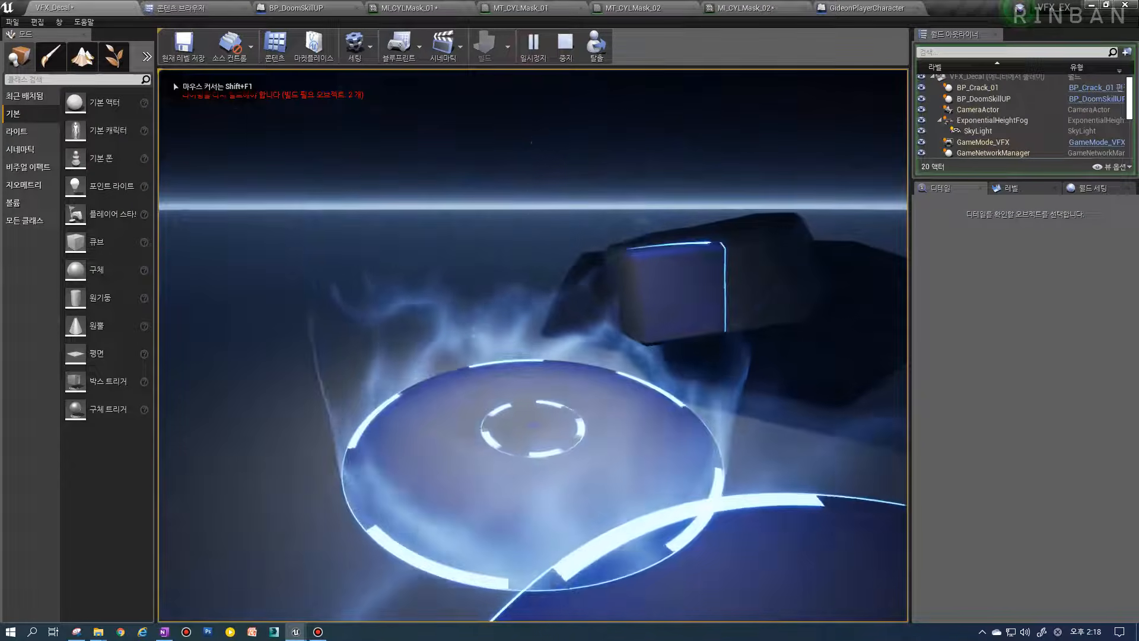
key("Escape")
left_click(530, 43)
key("q")
key("Escape")
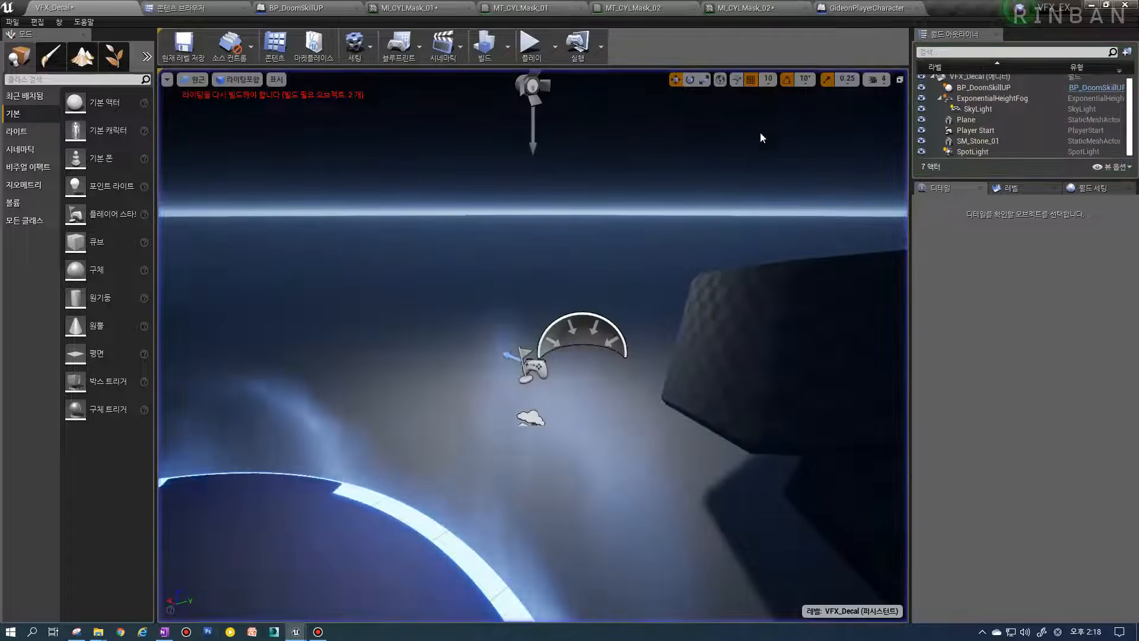
Return to BP_DoomSkillUP's event graph and move the MI and MaskHeight Set Scalar Parameter Value nodes closer beneath the D_02_RadiusOffset node
left_click(794, 8)
left_click(854, 8)
left_click(632, 9)
left_click(516, 9)
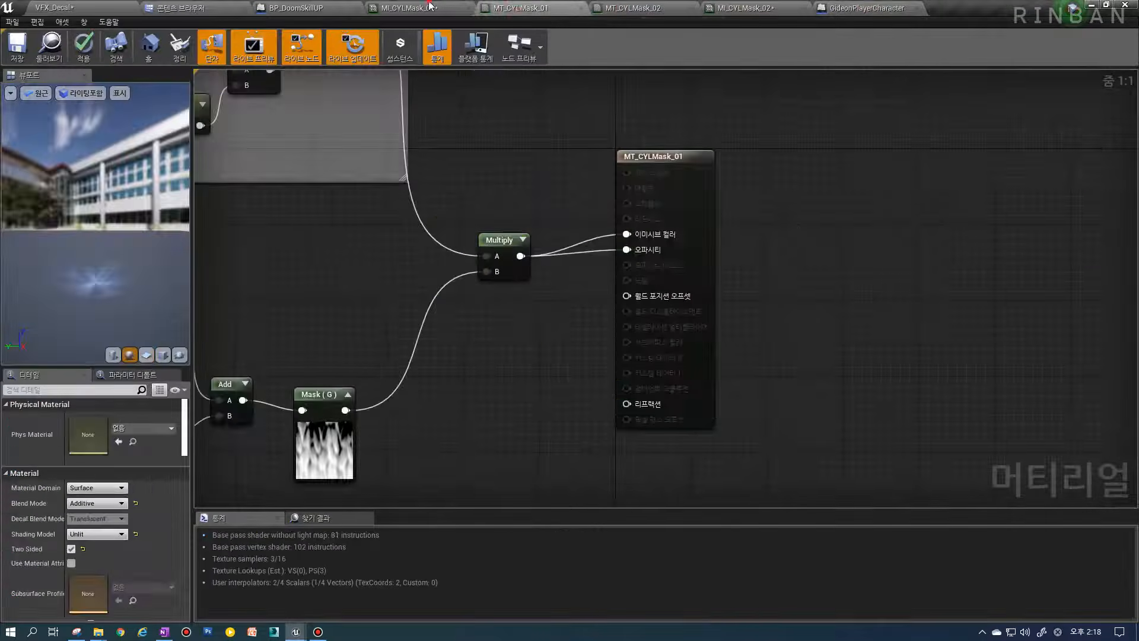
left_click(375, 8)
left_click(355, 9)
right_click_drag(408, 227, 487, 223)
left_click_drag(549, 419, 579, 390)
left_click_drag(659, 408, 661, 401)
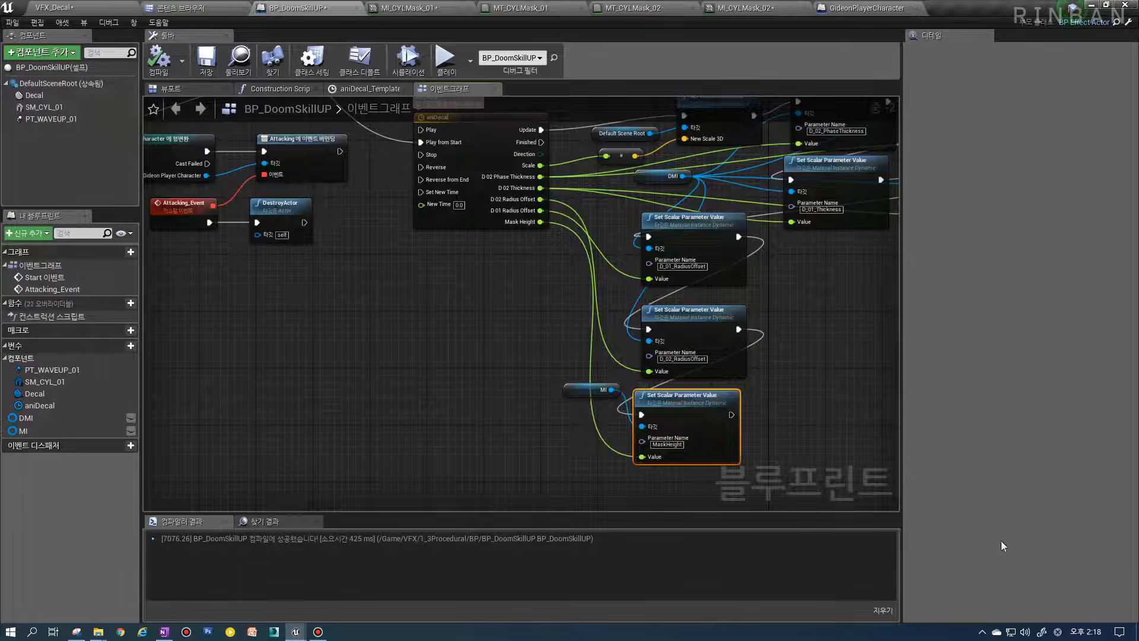
key("alt+Tab")
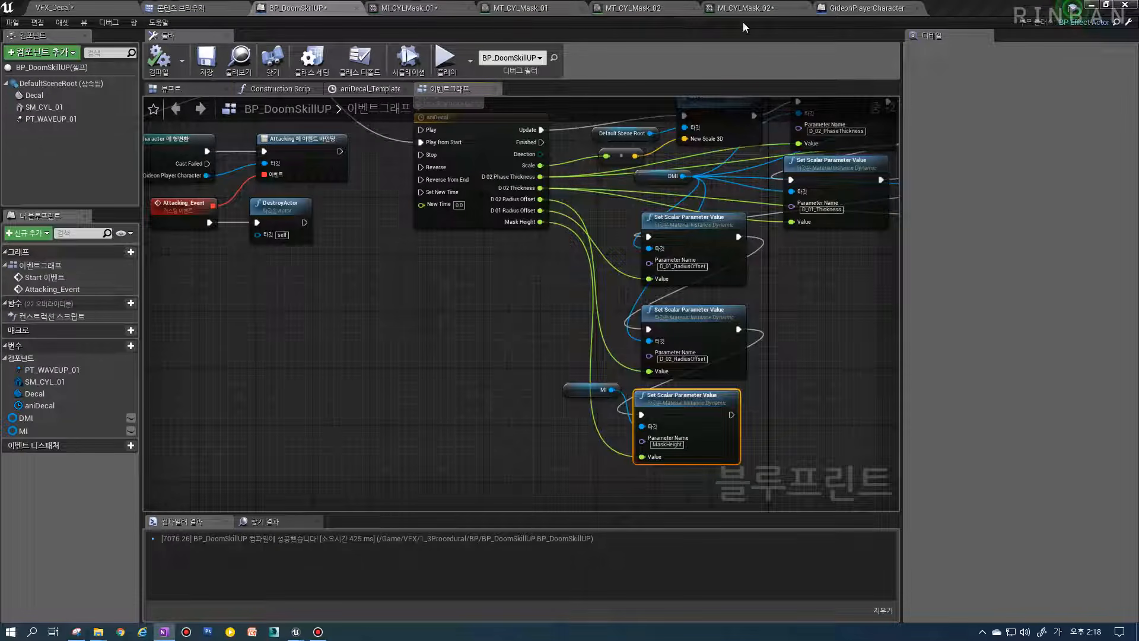
Compare the MI_CYLMask_01 and MI_CYLMask_02 instances, and assign MI_CYLMask_01 as the material of SM_CYL_01 in BP_DoomSkillUP
left_click(399, 11)
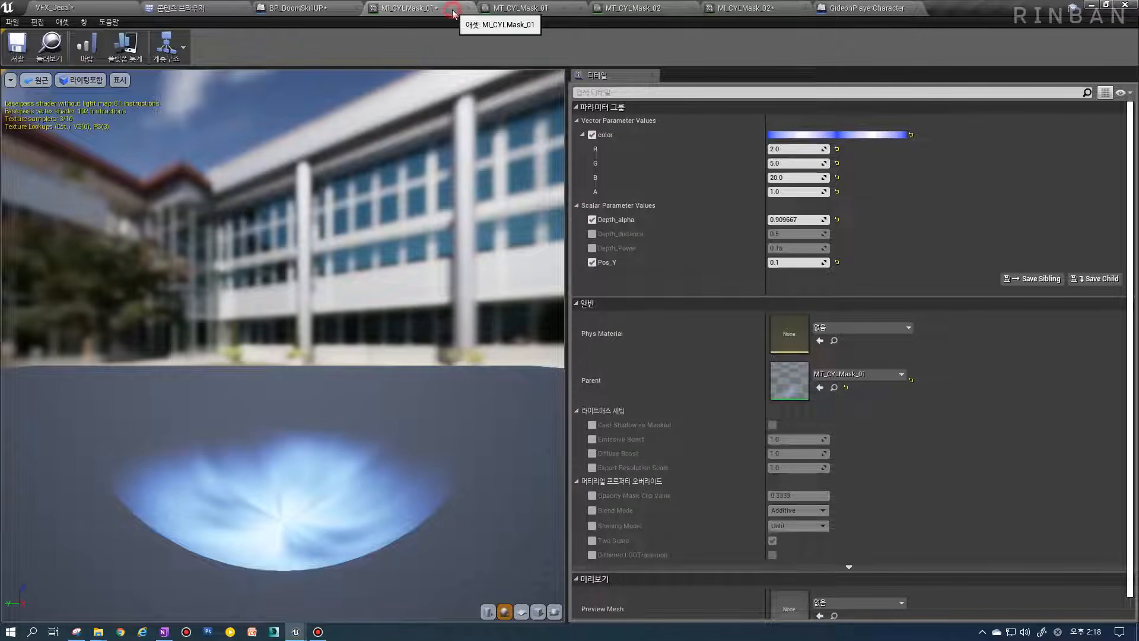
left_click(756, 10)
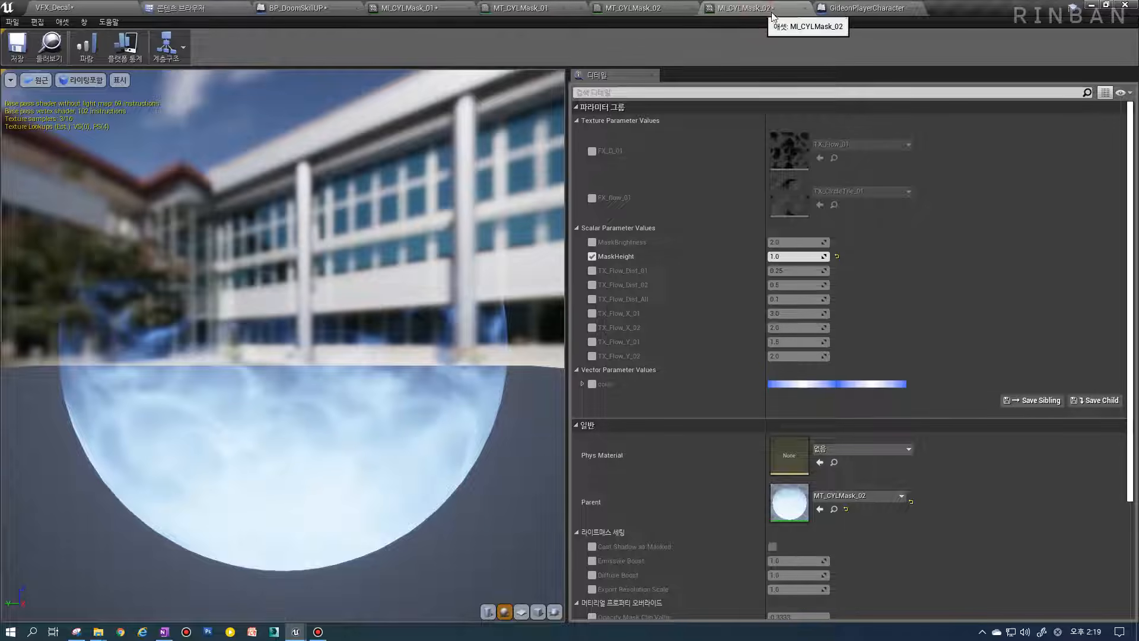
left_click(417, 10)
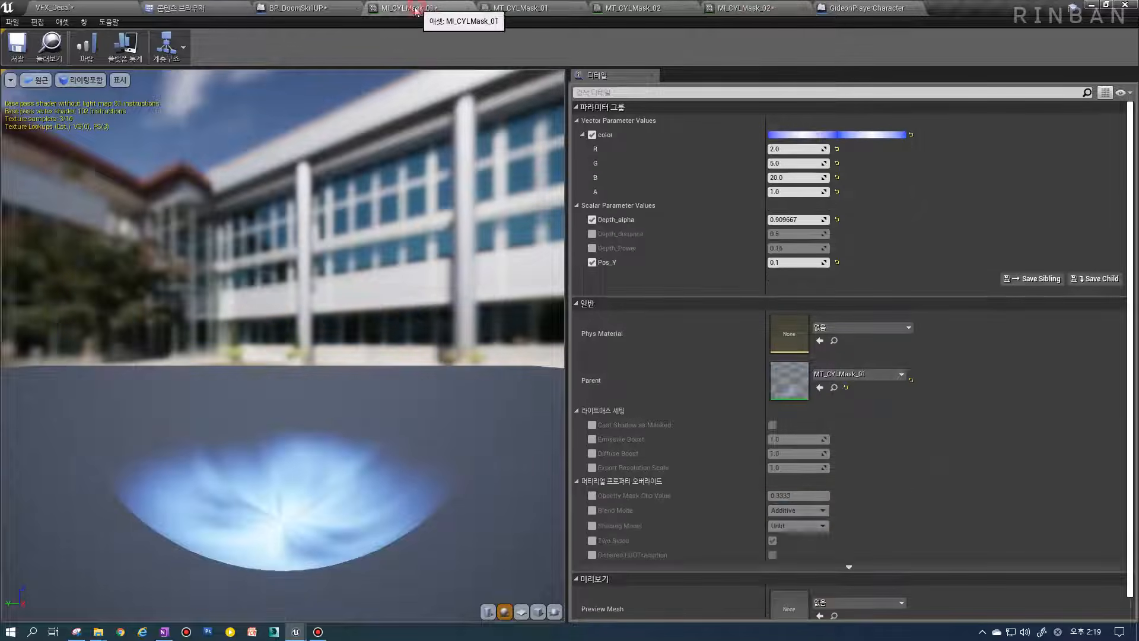
left_click(58, 54)
left_click(295, 7)
left_click(71, 105)
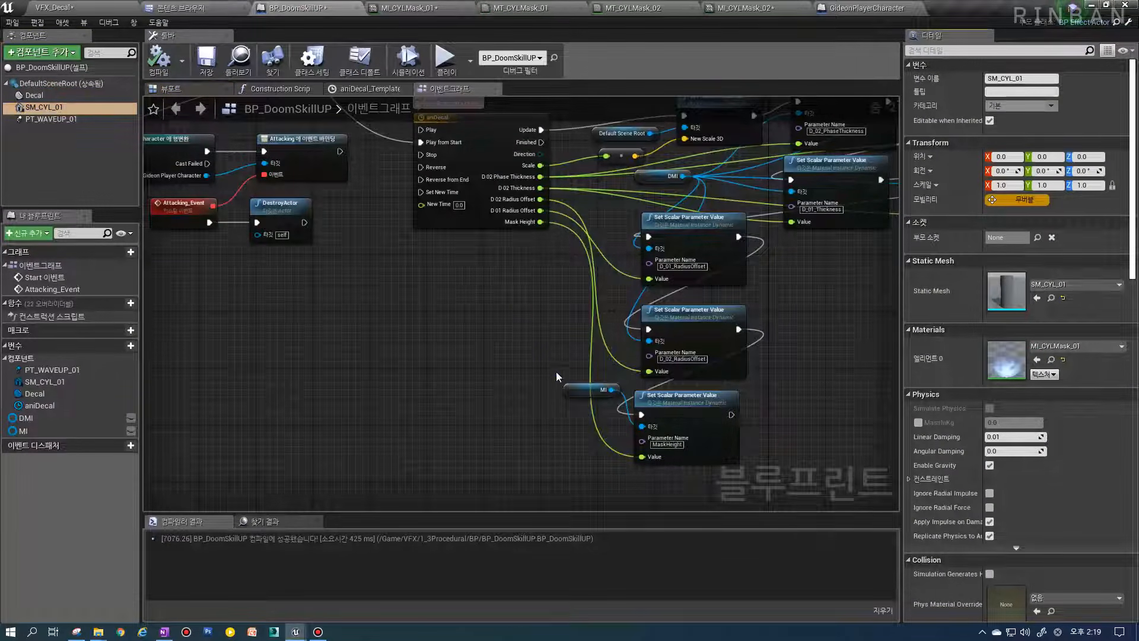
Disconnect the MaskHeight Set Scalar Parameter Value node from the execution chain, set it slightly apart, and comment it "높이값을 위한 새로운 재질"
right_click_drag(675, 401, 671, 377)
left_click_drag(553, 463, 608, 393)
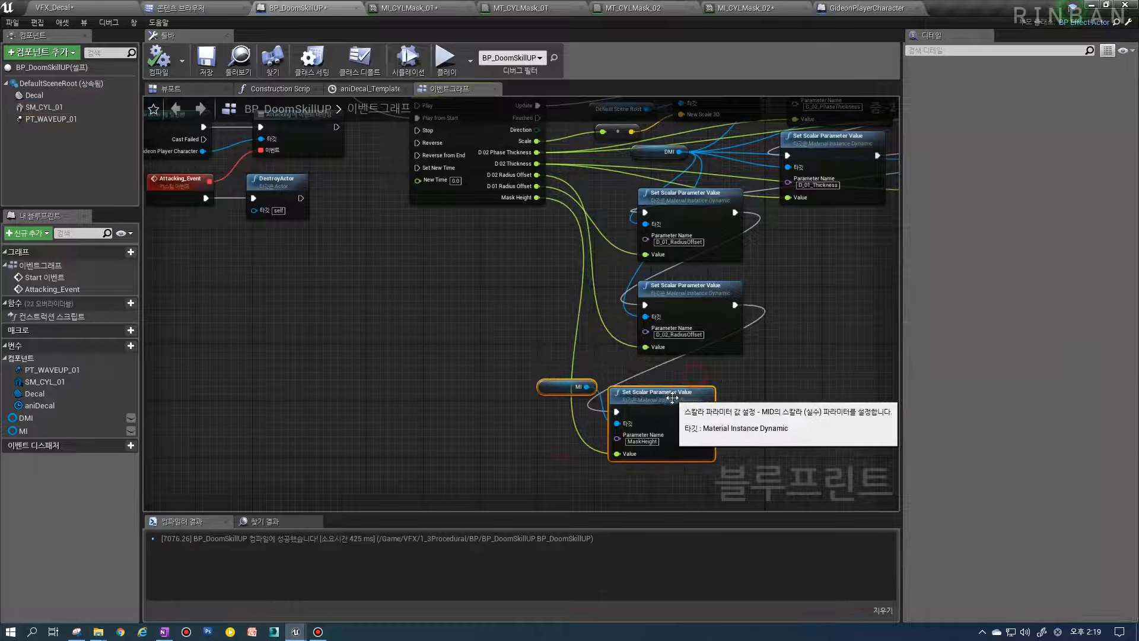
scroll(710, 364, "up", 2)
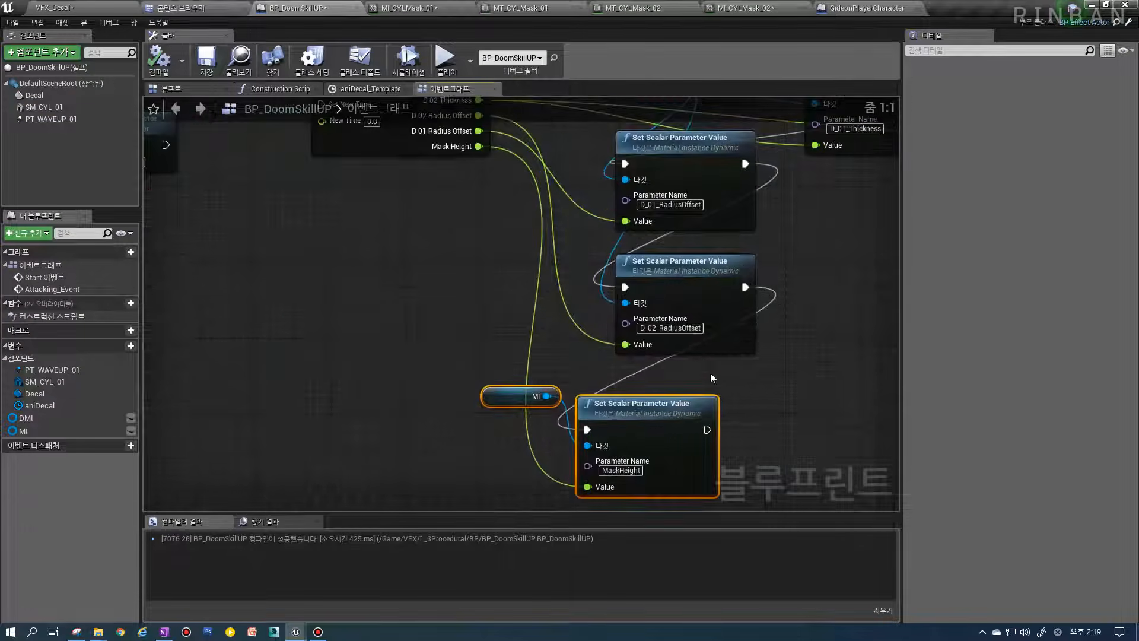
right_click_drag(708, 369, 688, 290)
left_click_drag(608, 348, 645, 330)
left_click(579, 368)
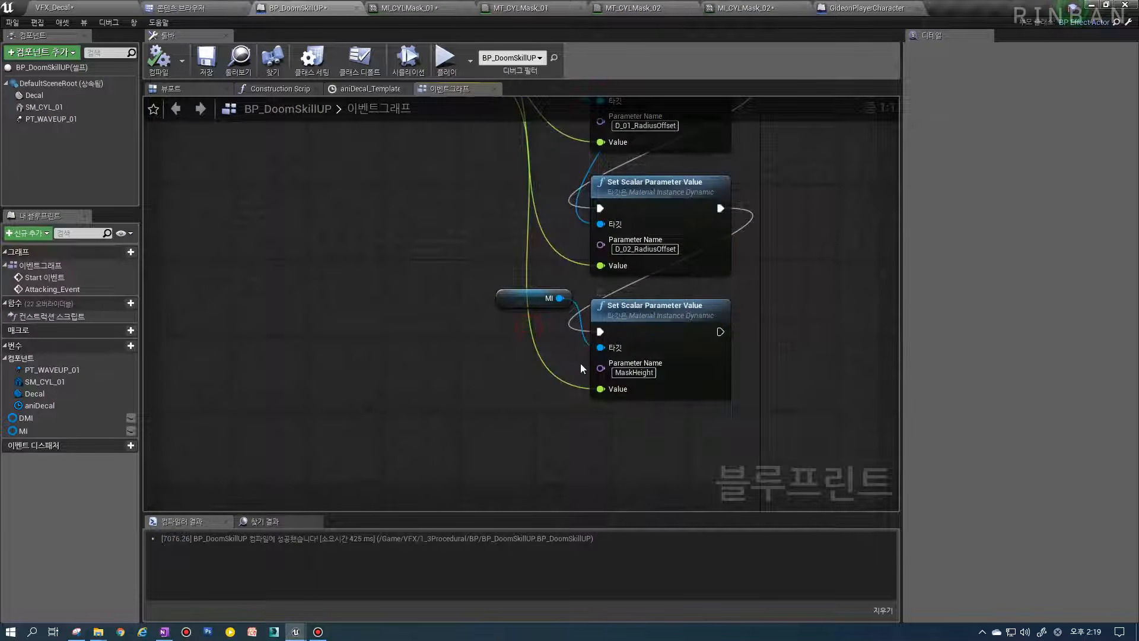
right_click_drag(520, 252, 505, 336)
left_click_drag(635, 403, 625, 422)
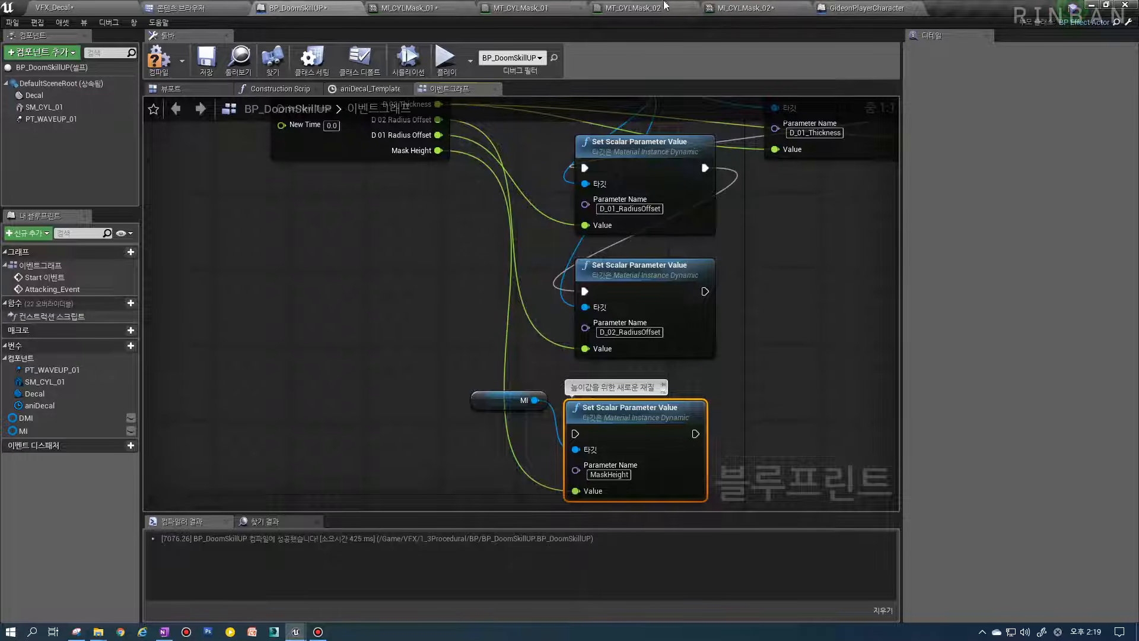
Locate the material assigned to SM_CYL_01 in the content browser and open MI_CYLMask_01 in its editor
left_click(42, 106)
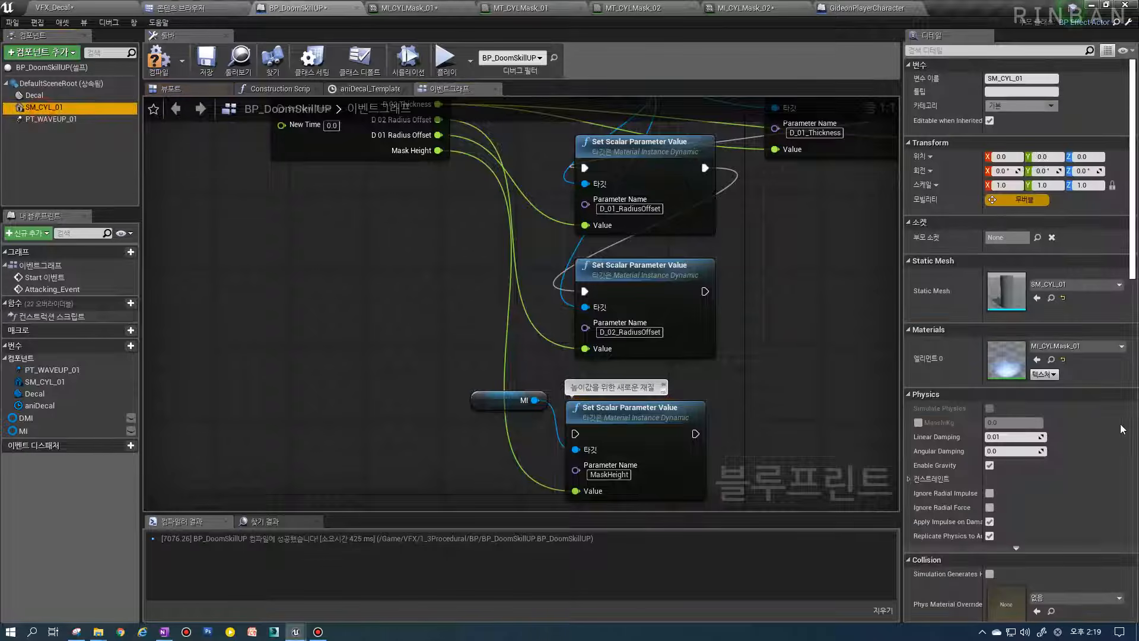
left_click(1050, 360)
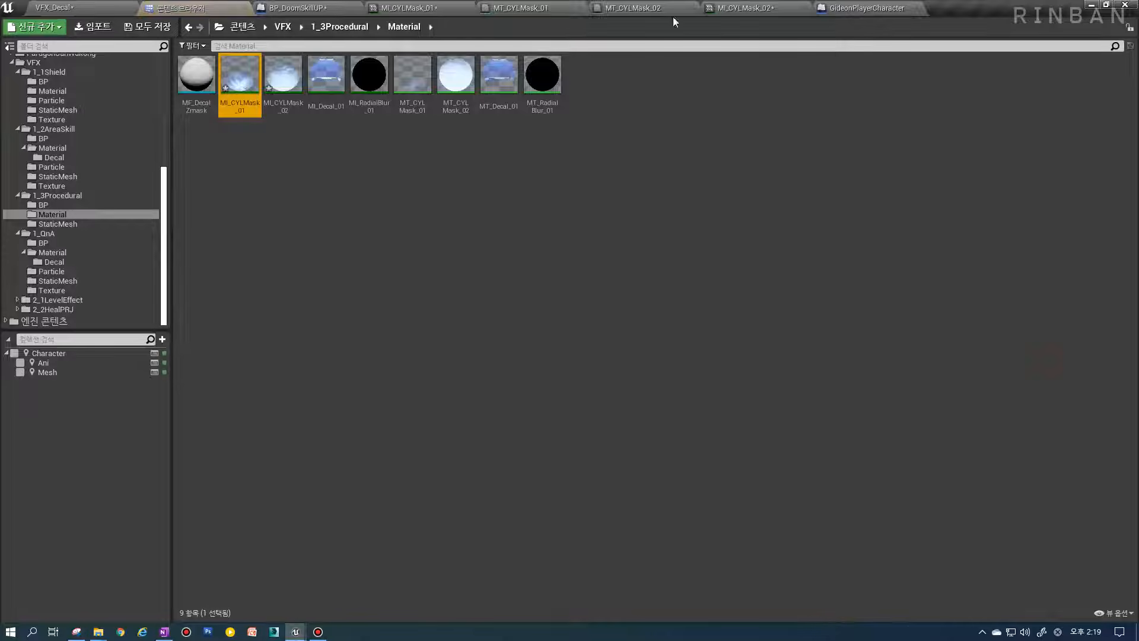
double_click(230, 87)
left_click_drag(429, 17, 569, 143)
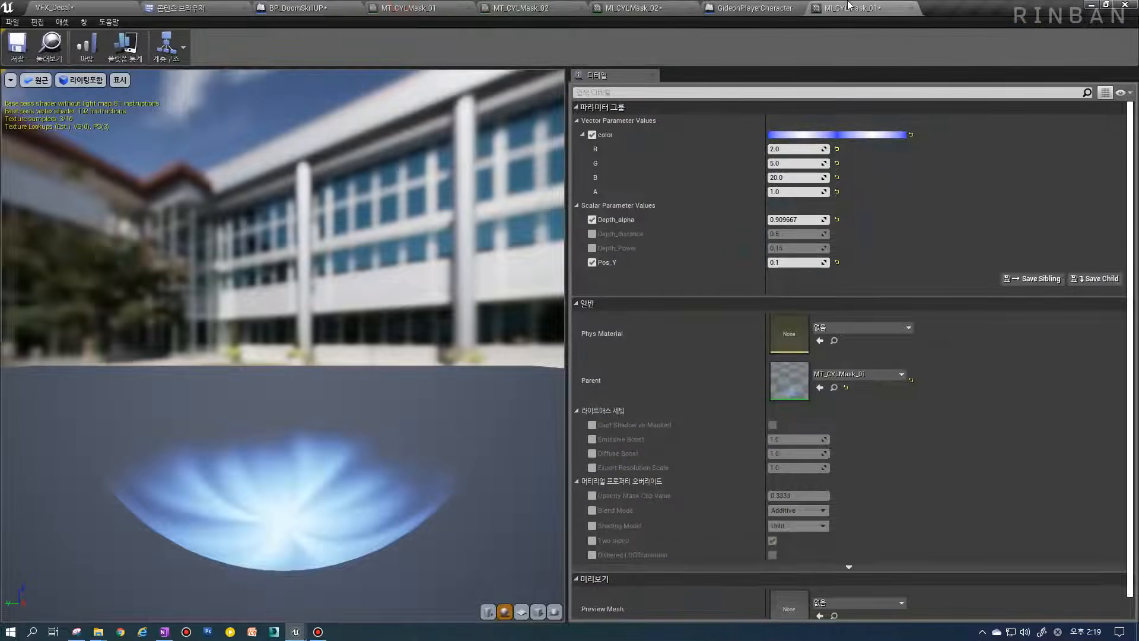
Frame the decal effect in the VFX_Decal level, select the BP_DoomSkillUP actor and examine its transform details
left_click(79, 7)
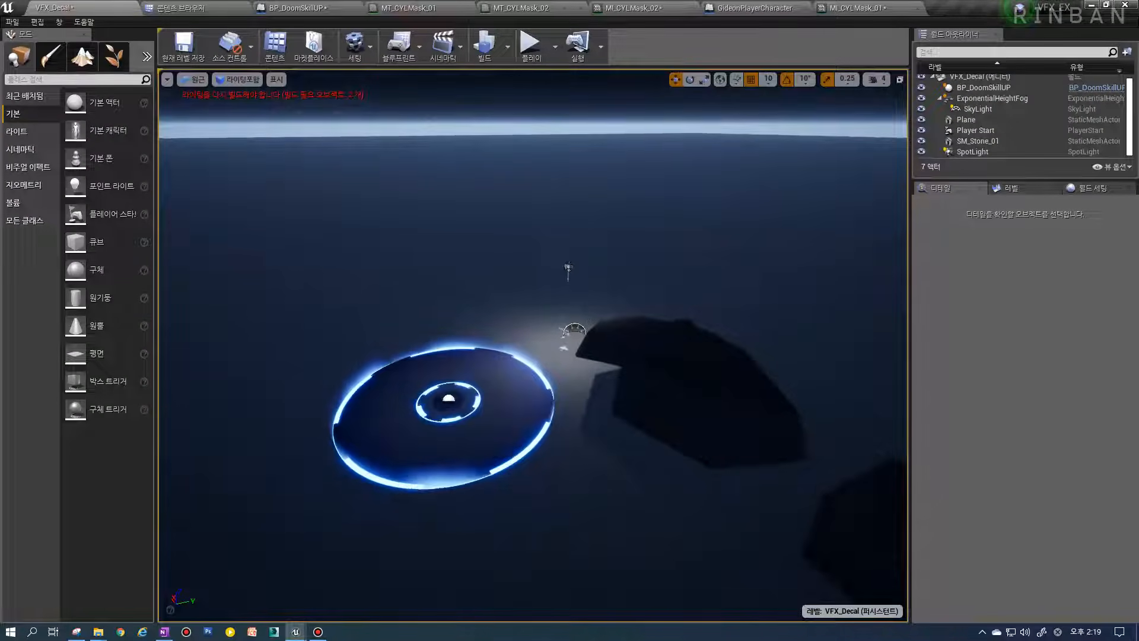
right_click_drag(534, 344, 724, 345)
right_click_drag(528, 373, 541, 292)
left_click(523, 372)
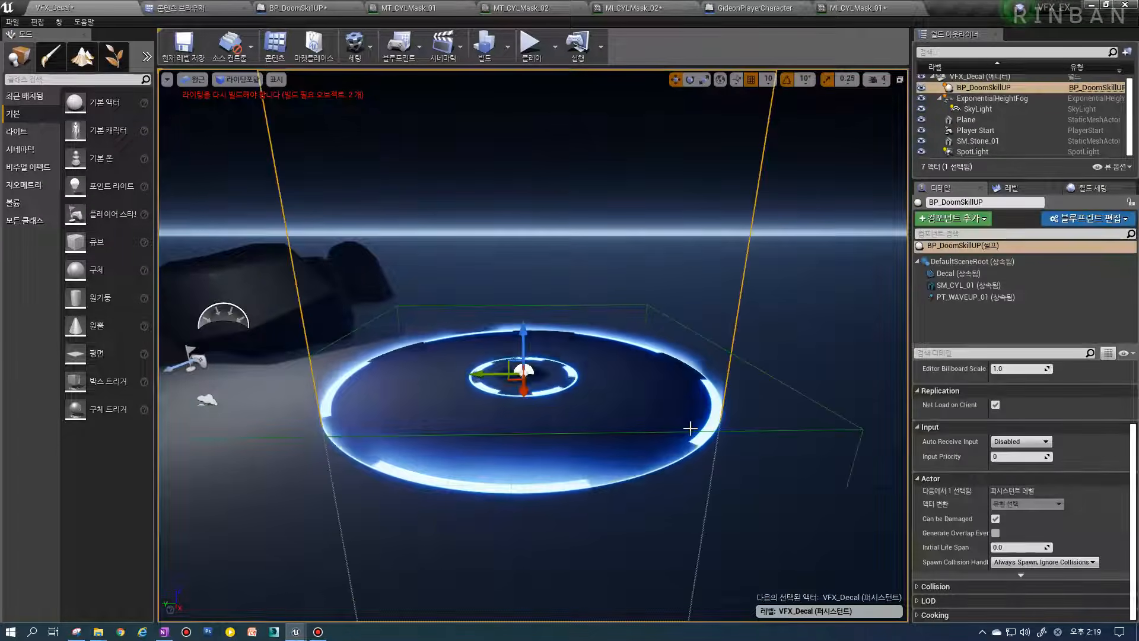
left_click_drag(968, 347, 969, 311)
scroll(979, 411, "up", 3)
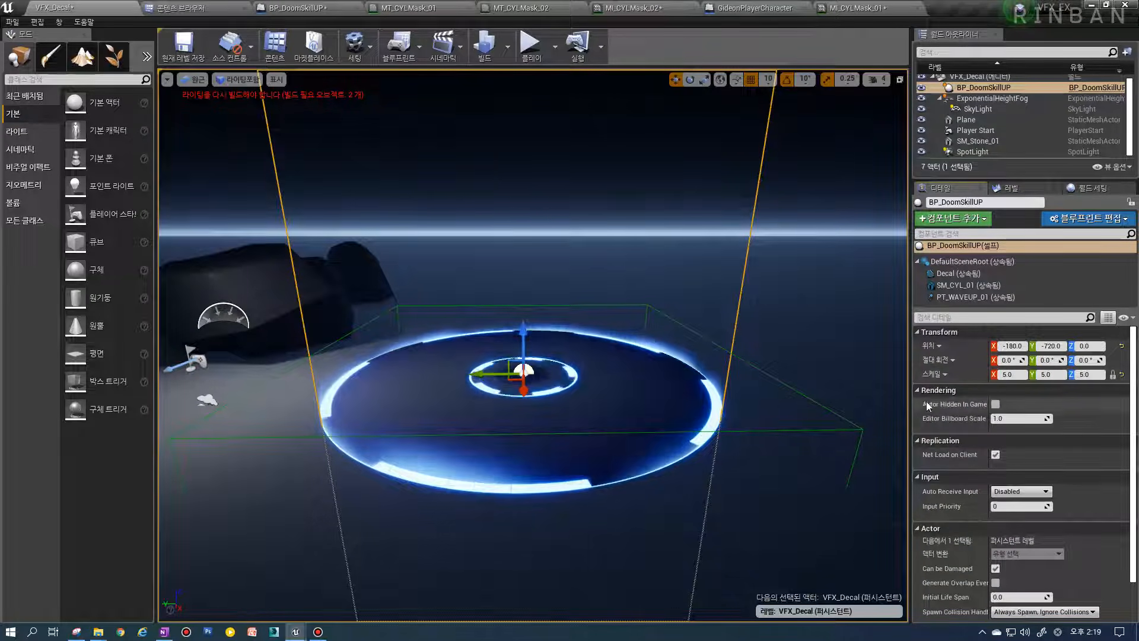
Set the scale of the BP_DoomSkillUP actor to 3.0 on all axes and reframe the decal effect
left_click(1007, 375)
type("3")
key("Return")
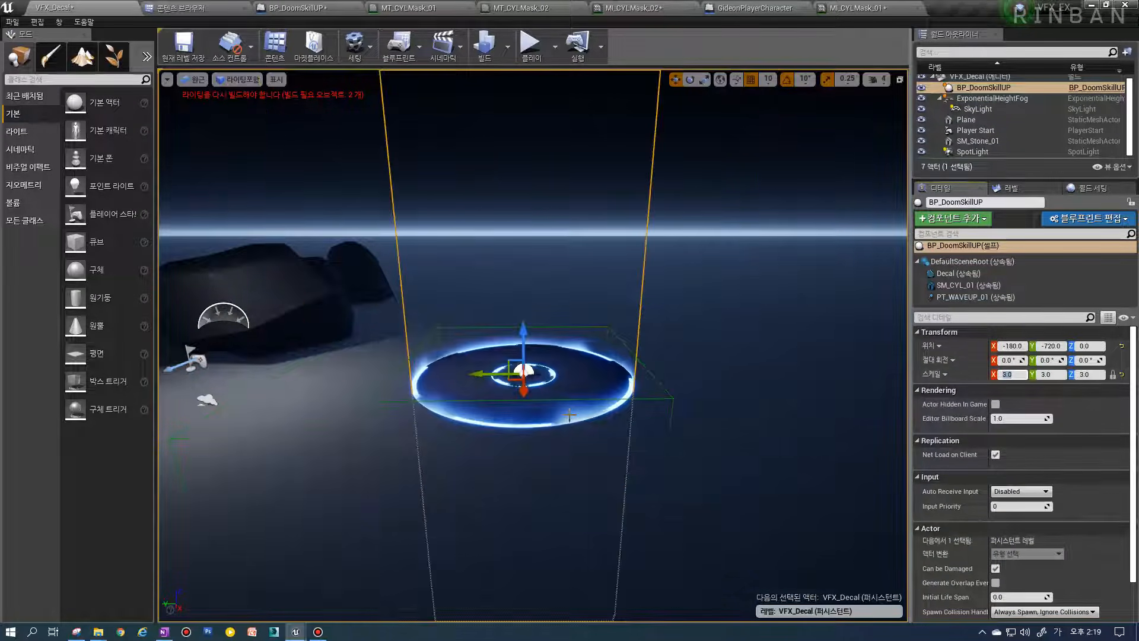
scroll(556, 428, "up", 4)
right_click_drag(556, 429, 543, 438)
scroll(557, 430, "down", 3)
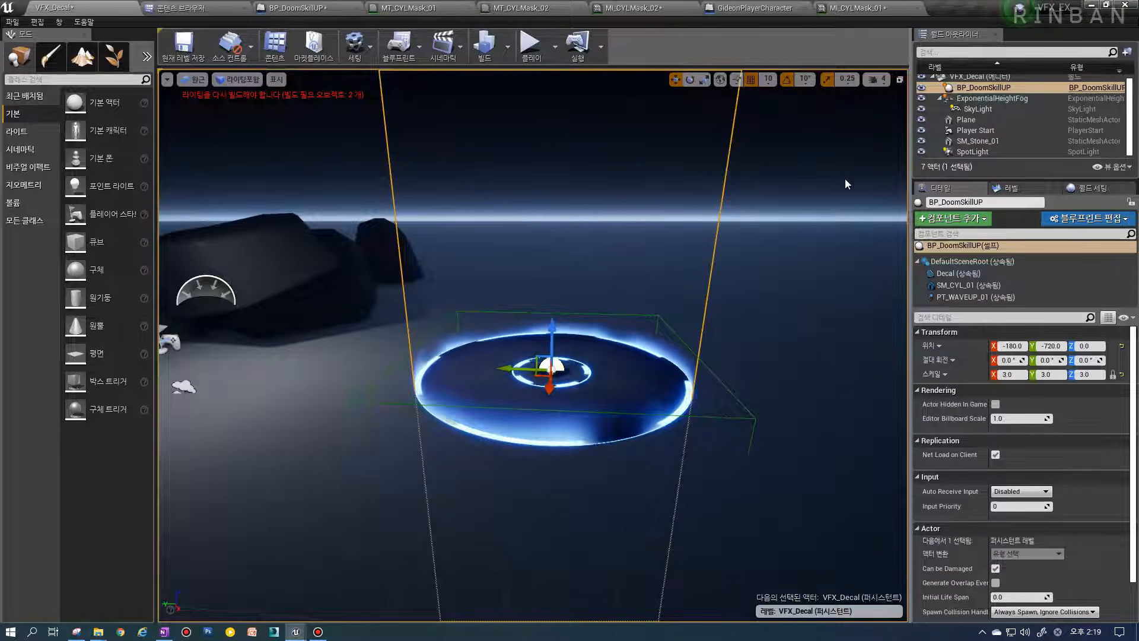
Detach the MI_CYLMask_01 editor into a floating window, enlarge it and place it beside the level view
left_click_drag(844, 8, 764, 85)
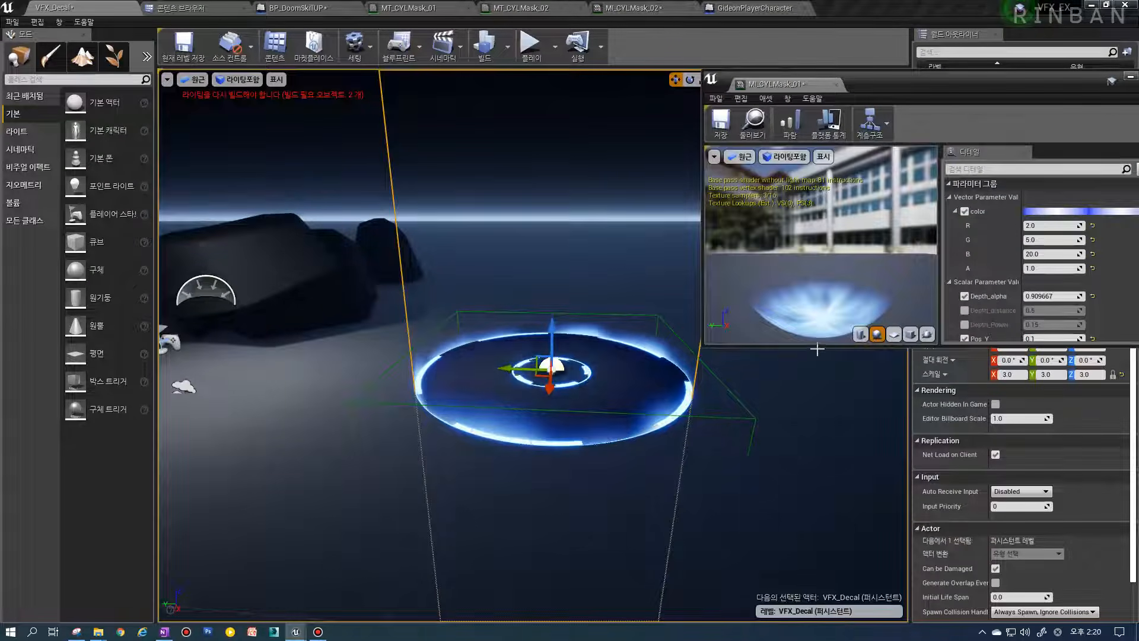
left_click_drag(817, 346, 818, 568)
left_click_drag(987, 69, 930, 78)
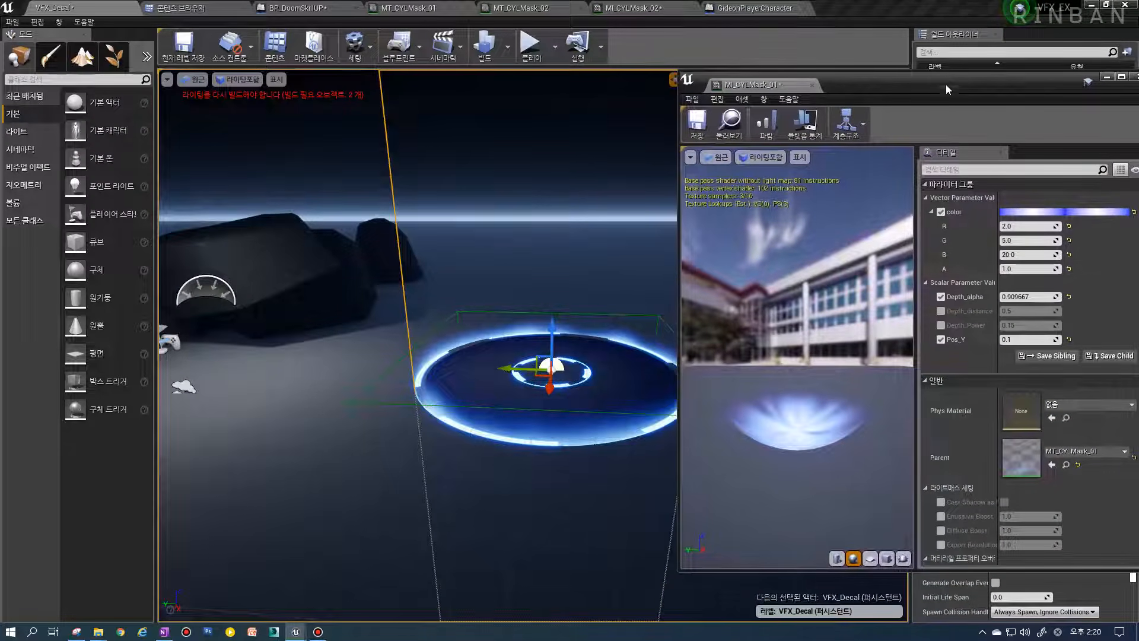
Disable the Depth_alpha override, test Pos_Y at about 1.51 and about 0.08, and disable the Pos_Y override
left_click(941, 296)
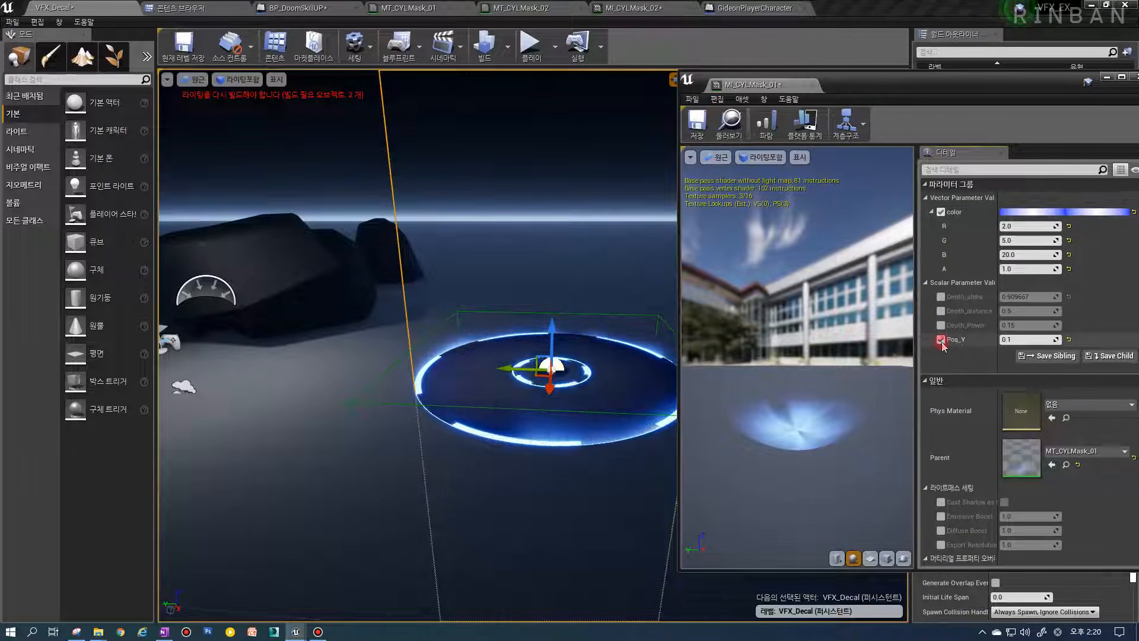
left_click_drag(1018, 340, 1044, 339)
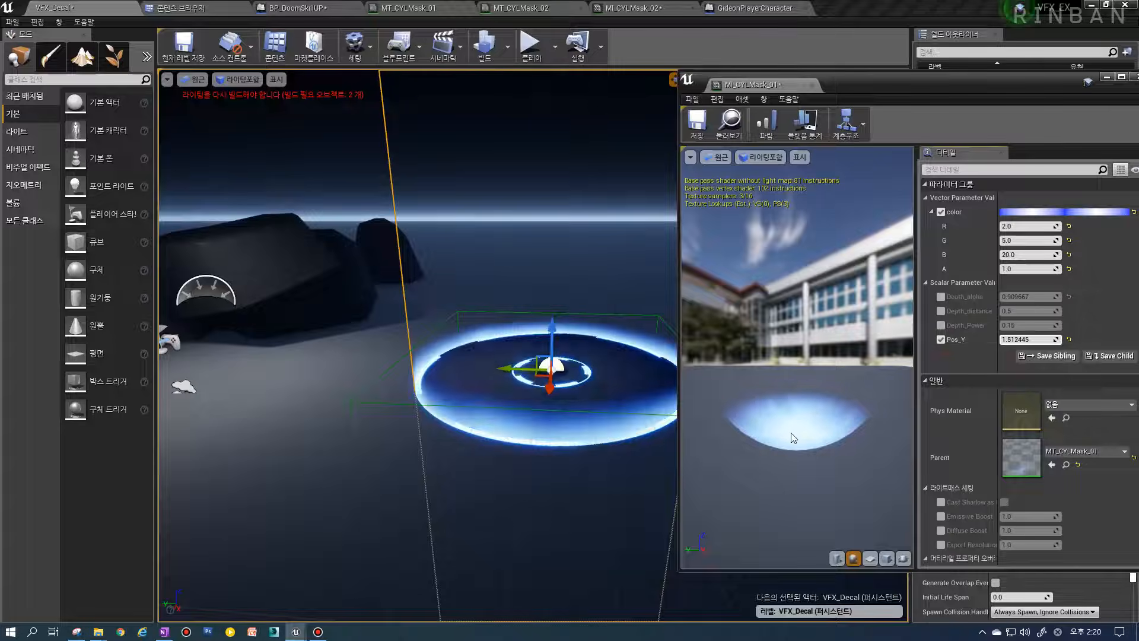
left_click_drag(821, 422, 734, 419)
left_click_drag(1034, 340, 974, 341)
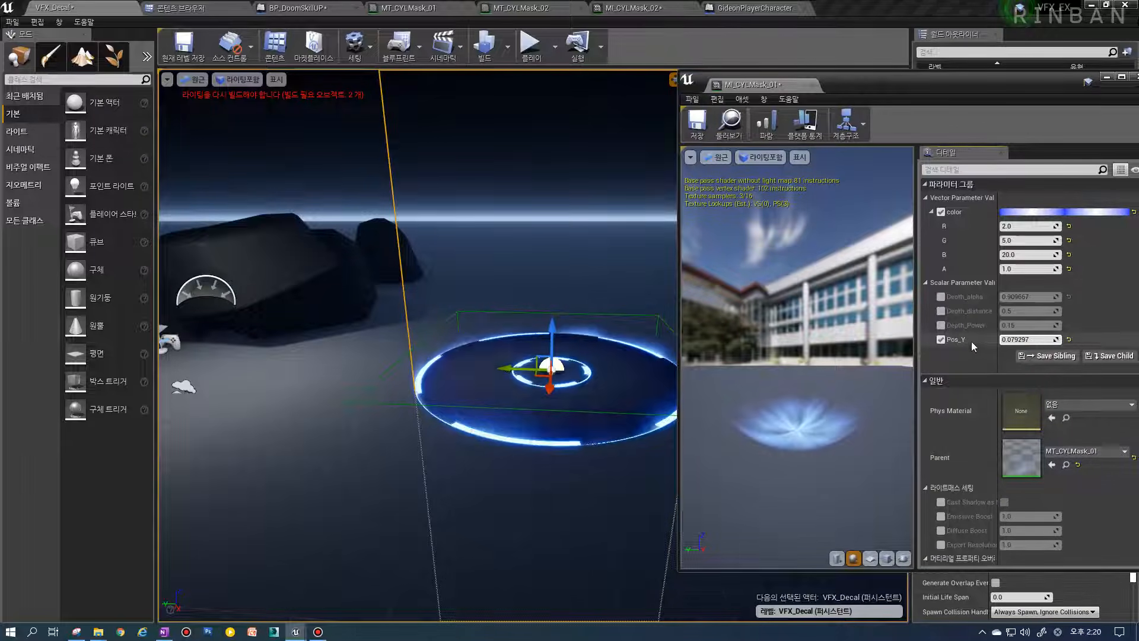
left_click(940, 339)
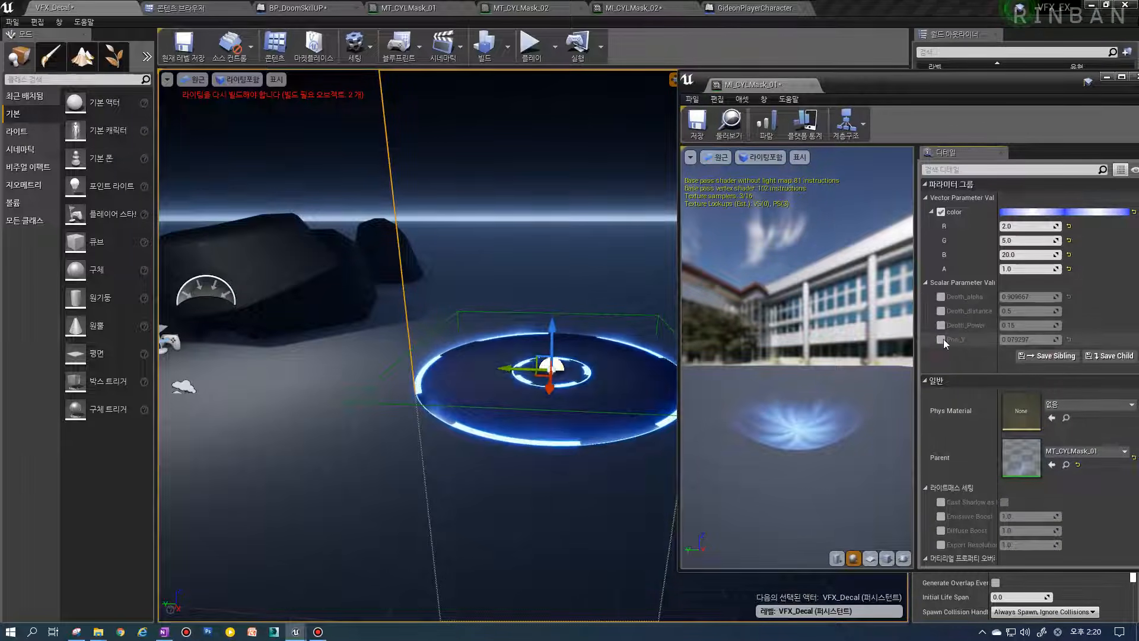
Re-enable Pos_Y in MI_CYLMask_01, set it to 0 and disable its override again
left_click(941, 340)
left_click(1023, 340)
type("0.1")
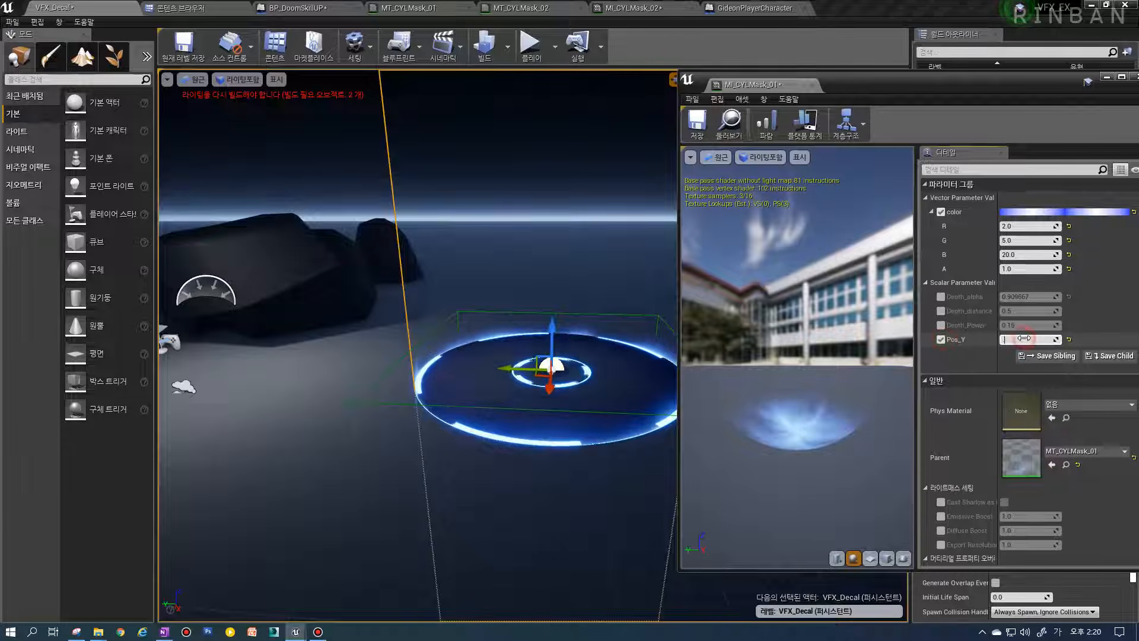
type("0")
key("Return")
left_click(940, 341)
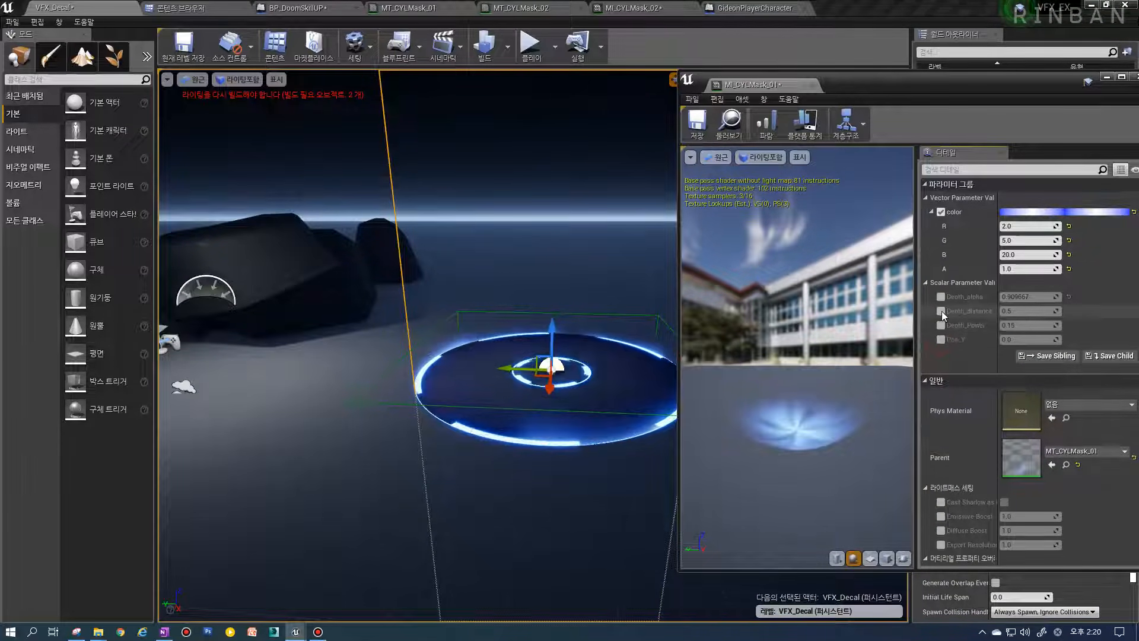
Enable the Depth_distance override and vary it from about 8.47 down to about 0.27 to compare flame heights in the level
left_click(941, 311)
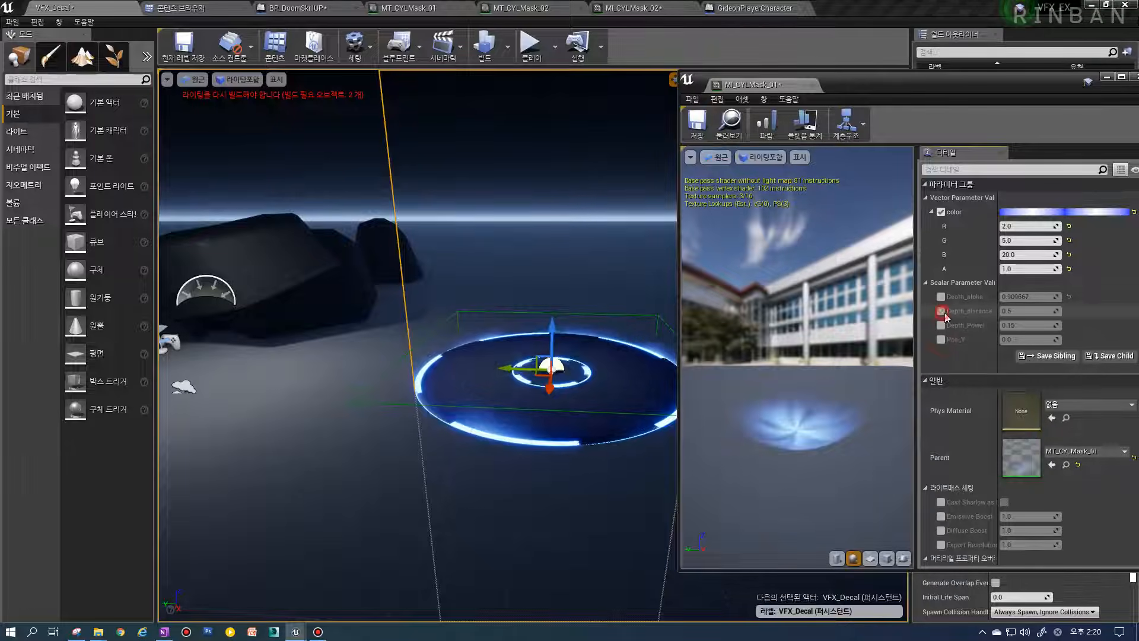
left_click_drag(1009, 311, 1039, 310)
mouse_move(470, 363)
right_mouse_down()
mouse_move(516, 369)
mouse_move(458, 355)
right_mouse_up()
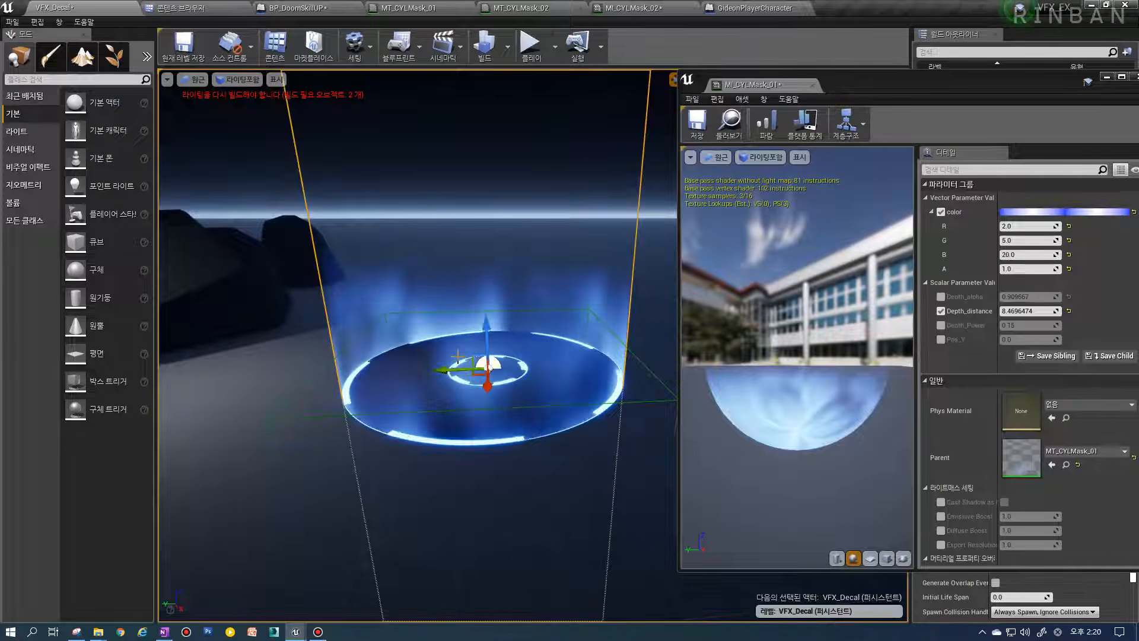
mouse_move(1039, 310)
left_mouse_down()
mouse_move(1023, 310)
mouse_move(1055, 310)
mouse_move(1031, 310)
left_mouse_up()
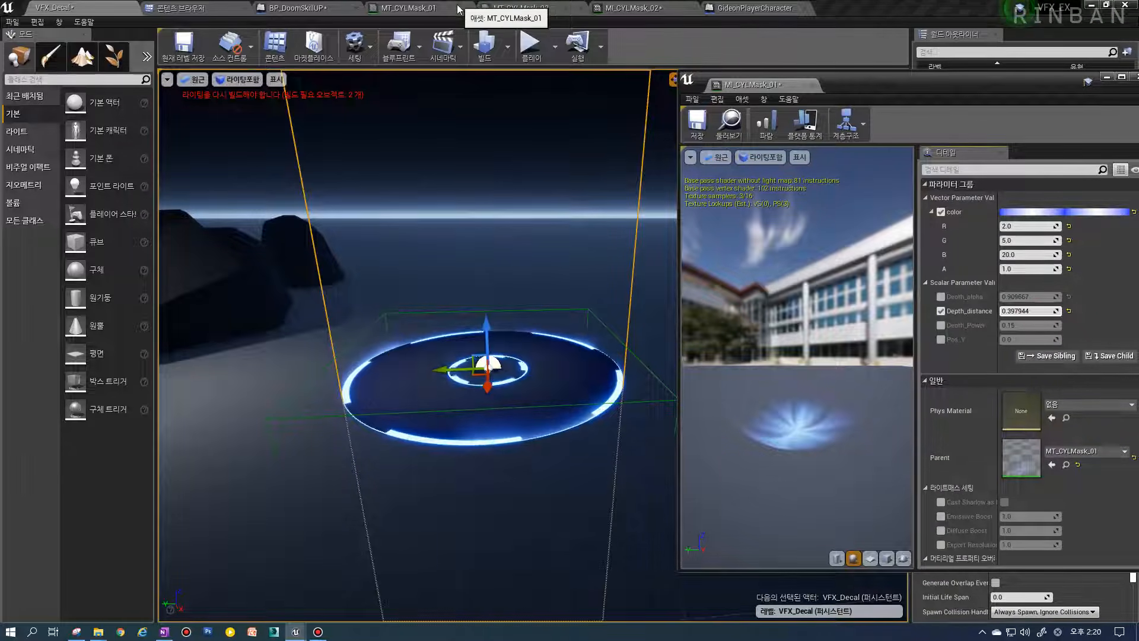
left_click_drag(1030, 311, 1024, 311)
Open the parent material MT_CYLMask_01 and examine how the 400 constant and Depth_distance feed the Depth Fade in the fakeline group
double_click(1027, 458)
right_click_drag(461, 301, 485, 282)
scroll(485, 283, "down", 4)
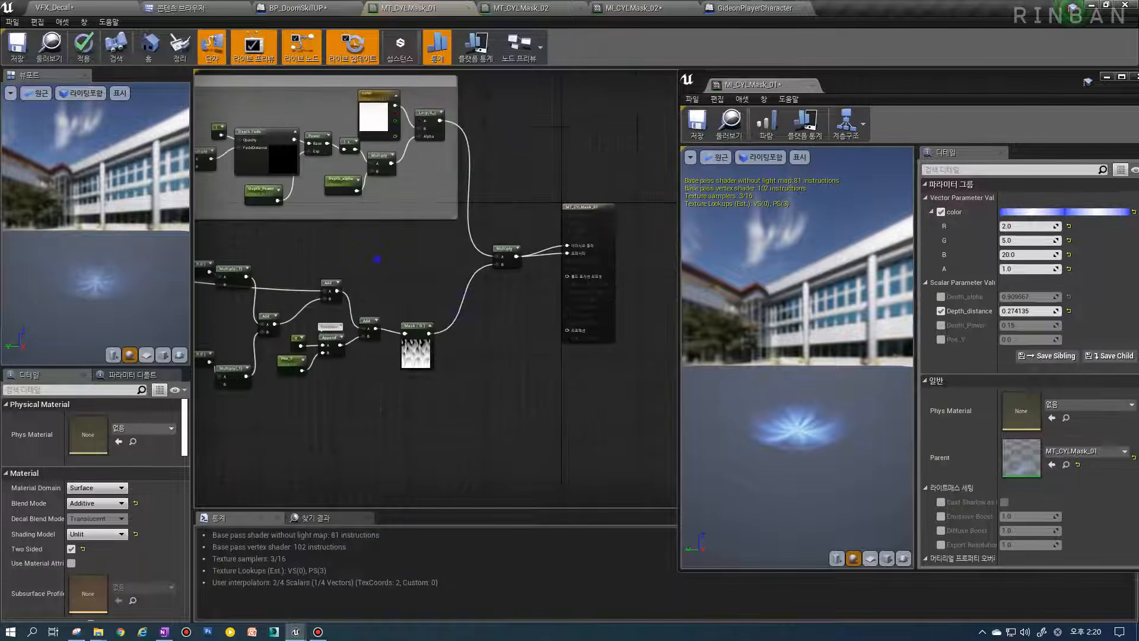
right_click_drag(311, 184, 426, 324)
scroll(426, 324, "up", 4)
right_click_drag(223, 293, 330, 294)
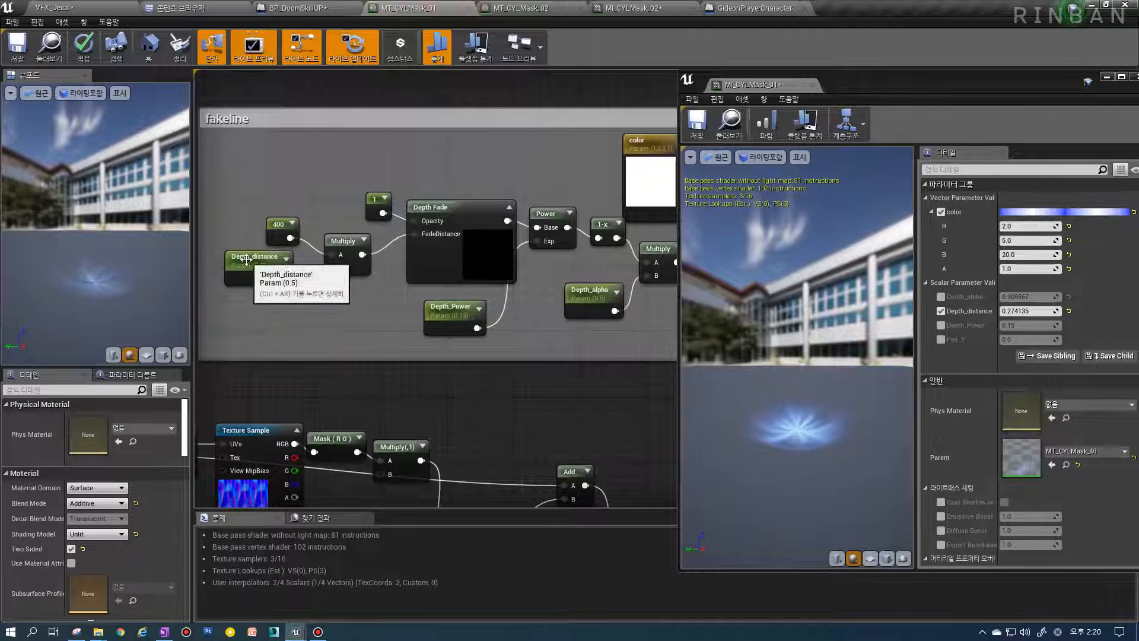
left_click(276, 222)
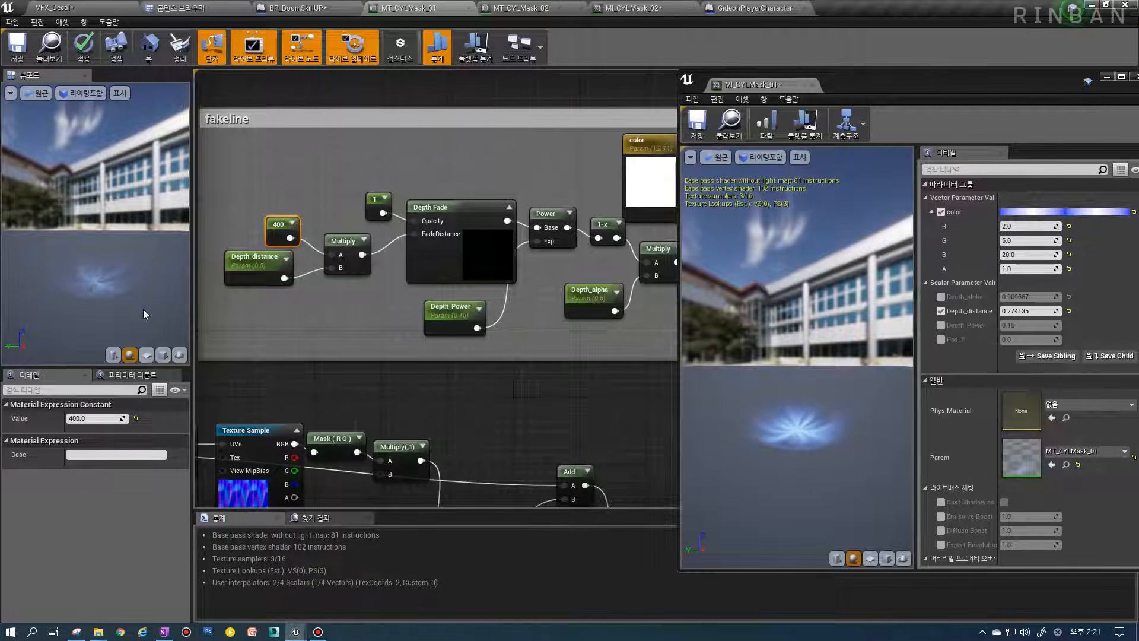
right_click_drag(474, 268, 508, 306)
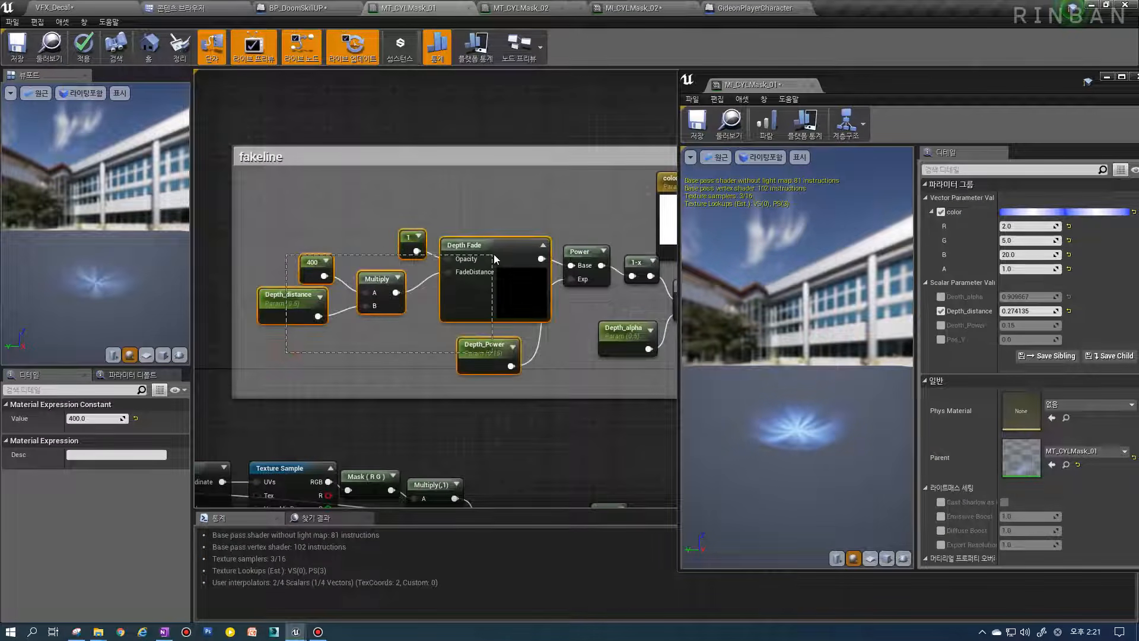
left_click_drag(494, 254, 494, 256)
left_click(312, 273)
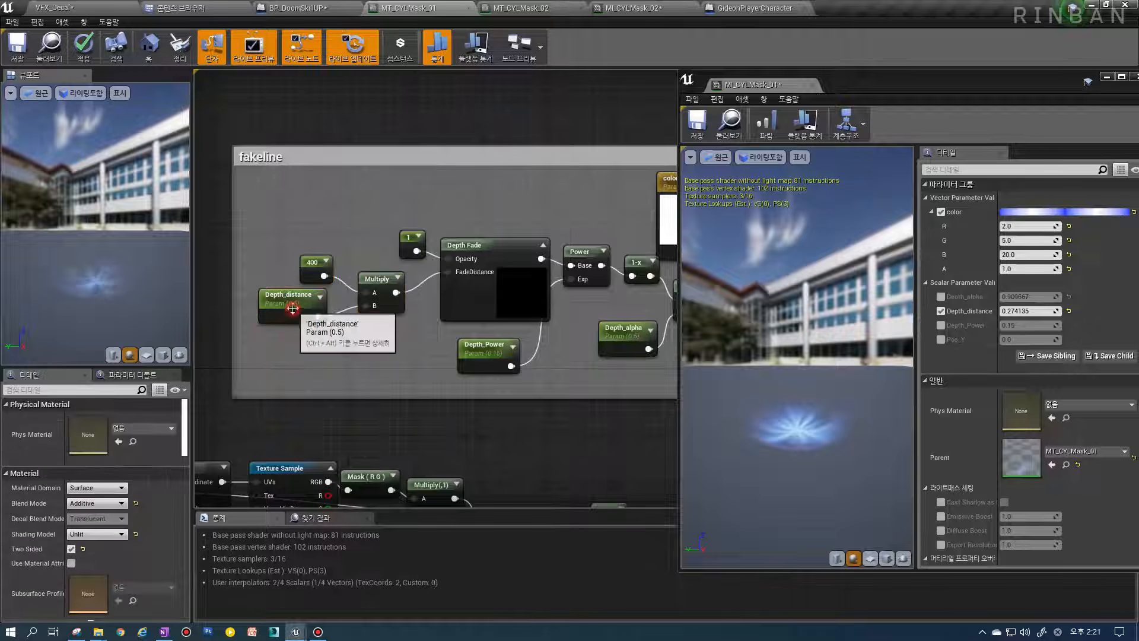
left_click(300, 313)
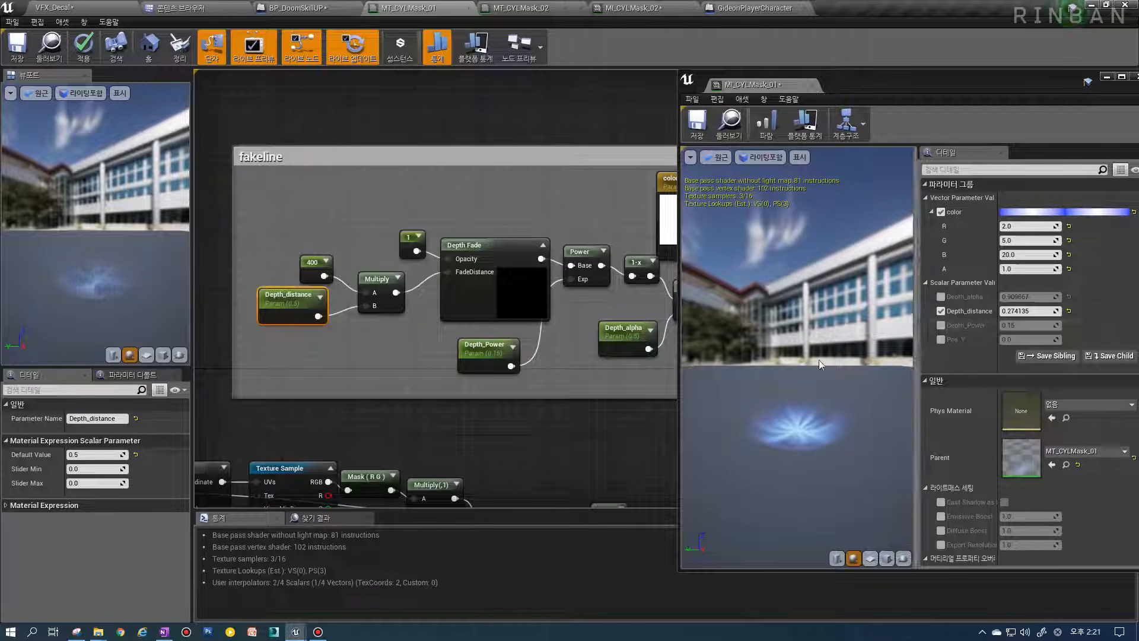
Return to the VFX_Decal level and set Depth_distance of MI_CYLMask_01 to about 0.89
left_click(83, 8)
mouse_move(1029, 311)
left_mouse_down()
mouse_move(1062, 311)
mouse_move(990, 311)
mouse_move(1053, 310)
mouse_move(1019, 311)
left_mouse_up()
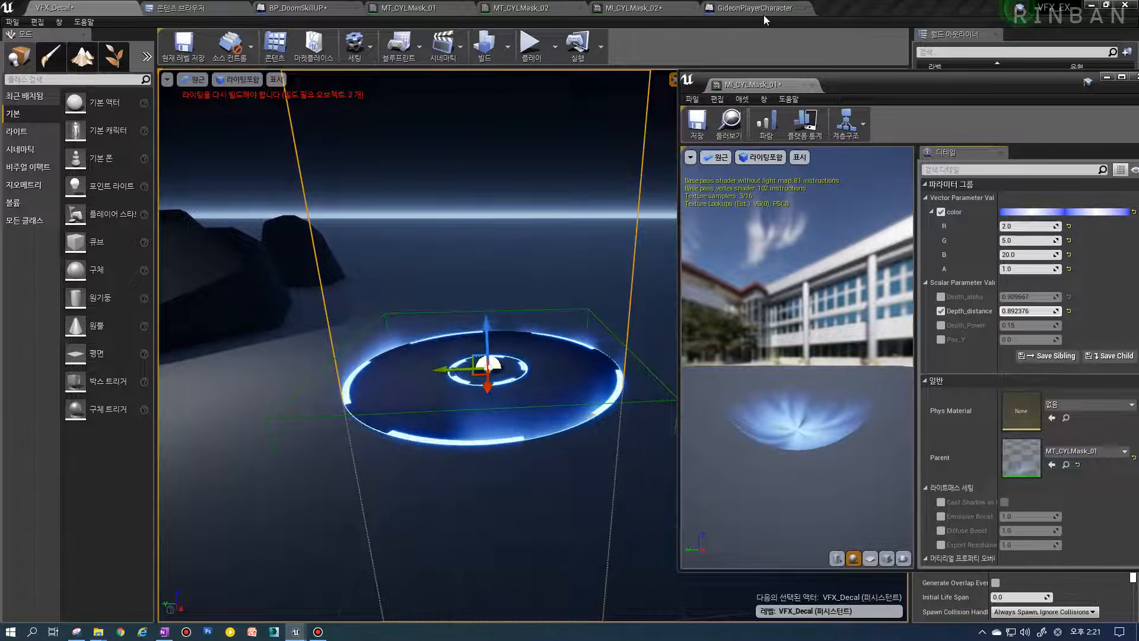
Examine the aniDecal timeline outputs and the connected Set Scalar Parameter Value nodes in the BP_DoomSkillUP event graph
left_click(295, 5)
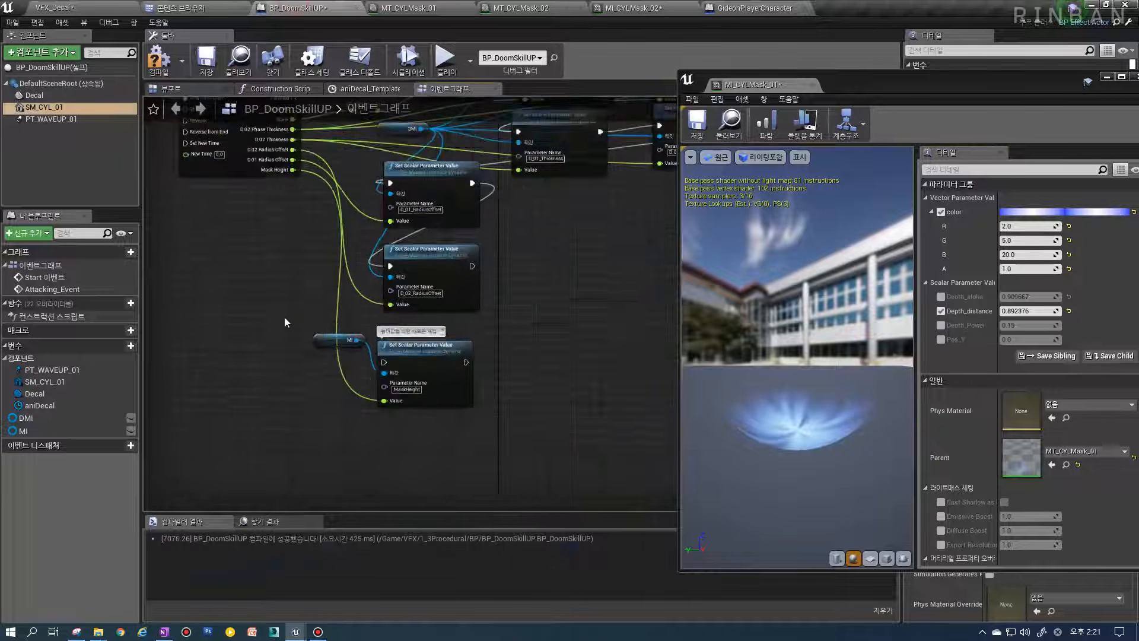
scroll(522, 347, "up", 2)
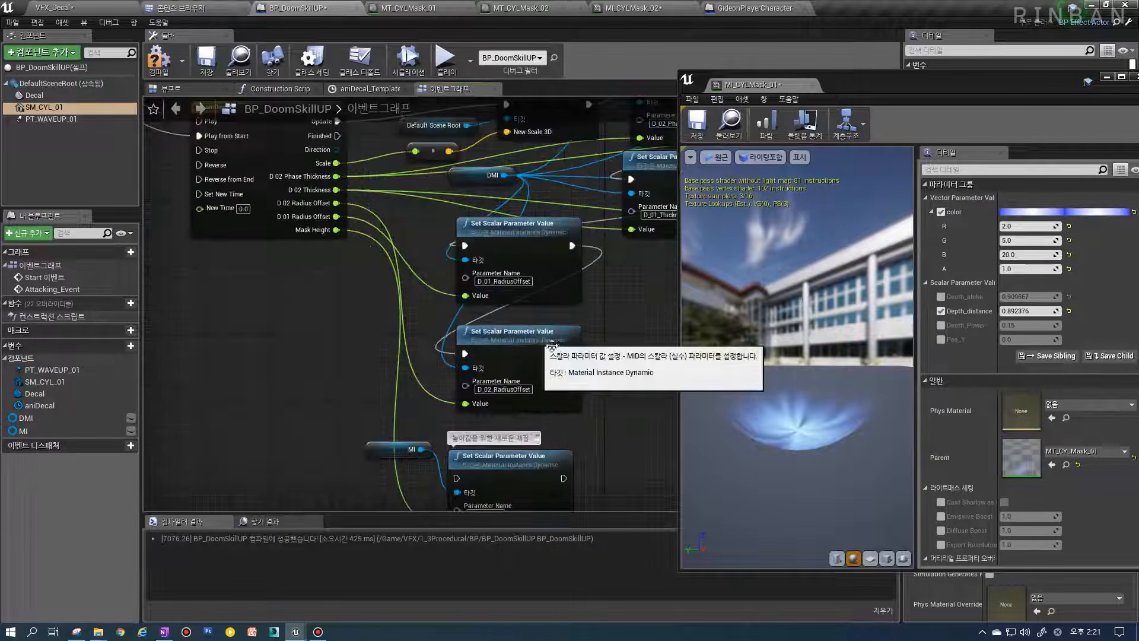
right_click_drag(561, 350, 388, 429)
right_click_drag(597, 336, 547, 339)
right_click_drag(604, 390, 805, 356)
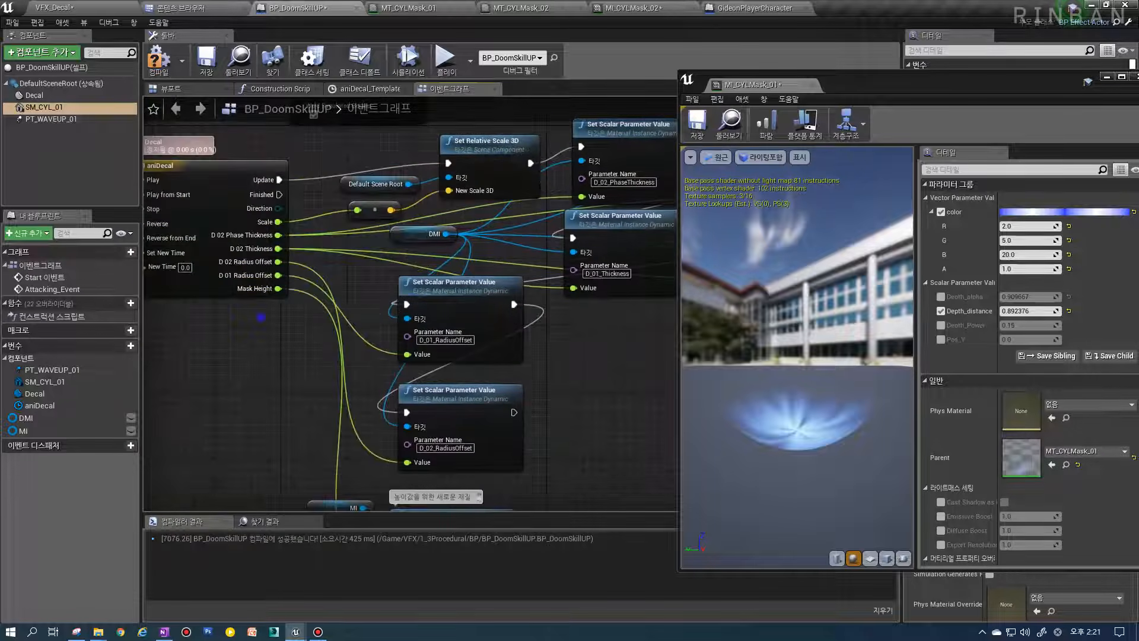
scroll(267, 323, "down", 2)
right_click_drag(267, 322, 527, 270)
right_click_drag(510, 344, 391, 298)
scroll(547, 389, "up", 1)
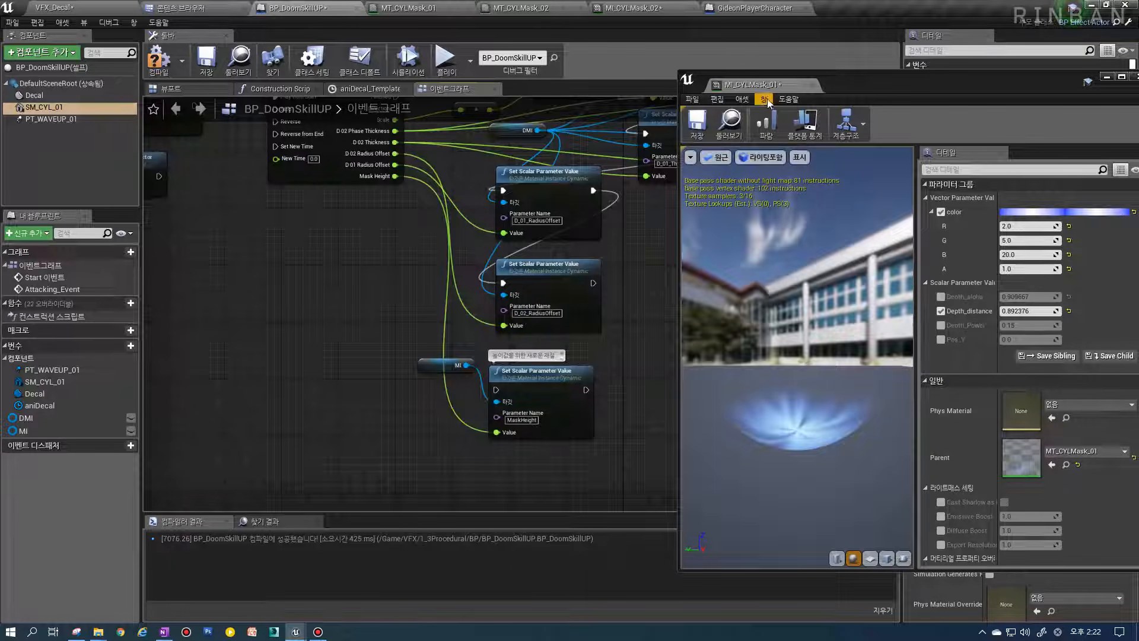
Look up the Depth_distance parameter name in MT_CYLMask_01 and return to the BP_DoomSkillUP event graph
left_click(436, 7)
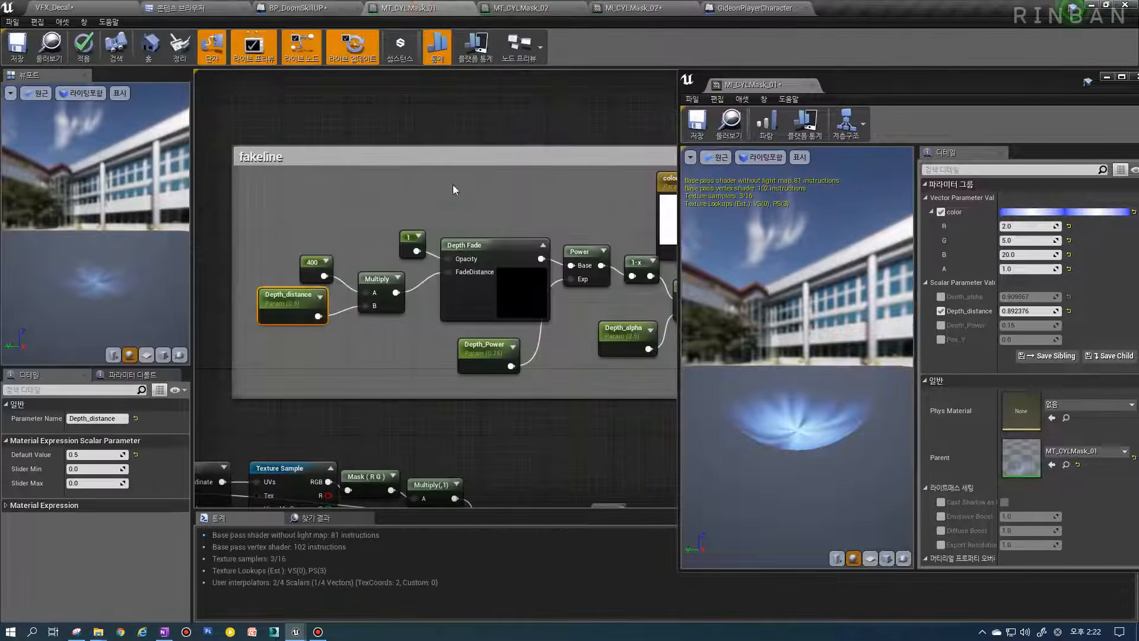
right_click_drag(546, 391, 501, 386)
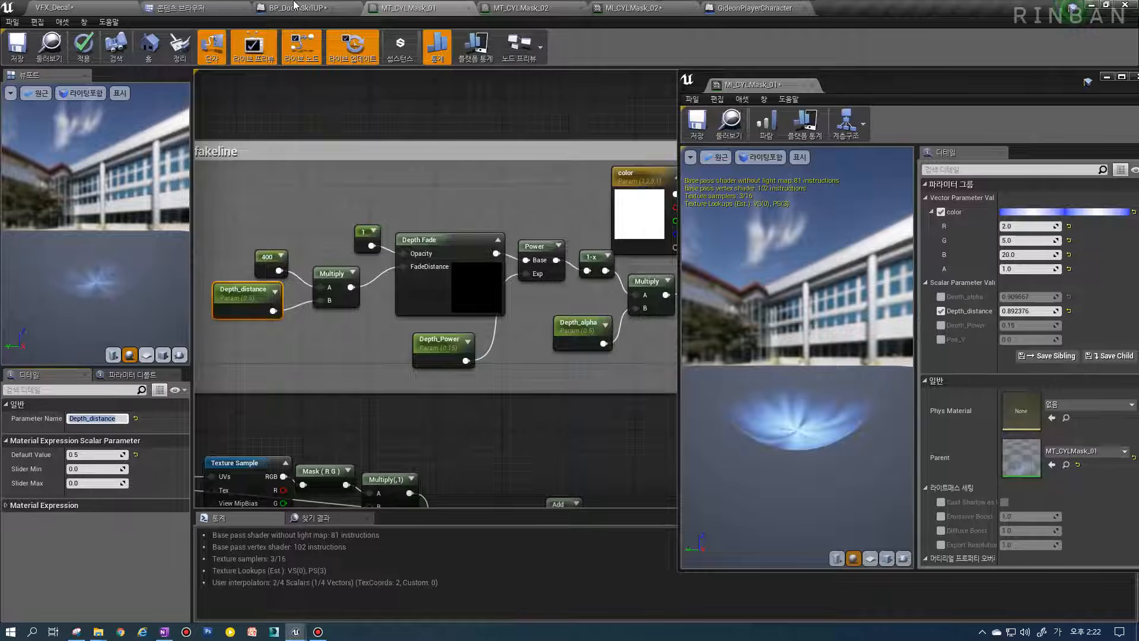
left_click(294, 8)
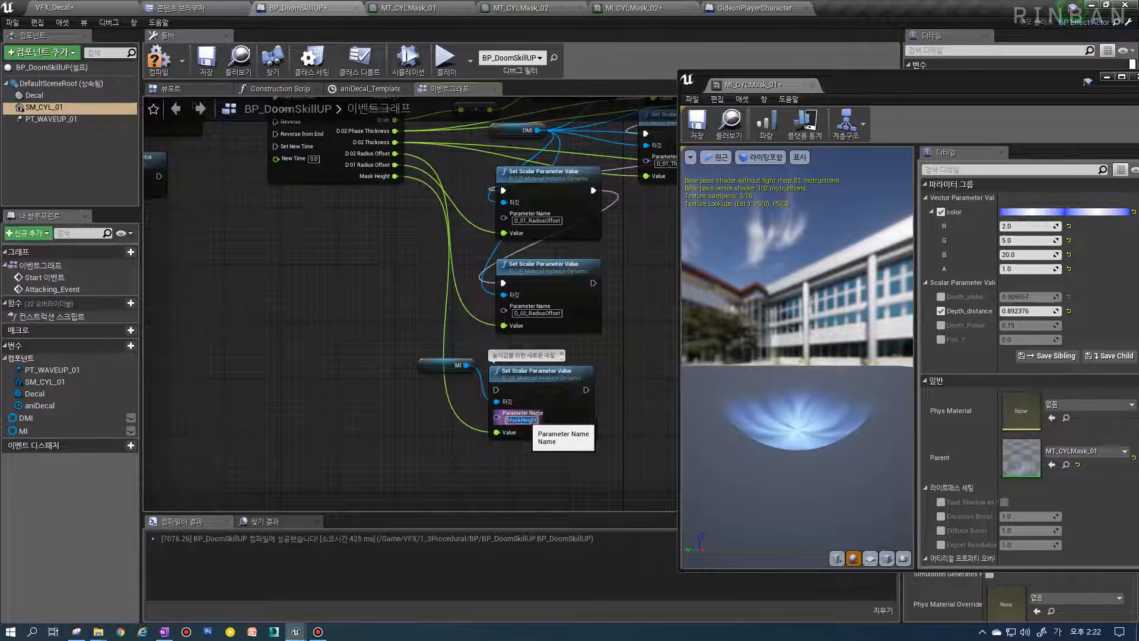
Move the MaskHeight Set Scalar Parameter Value node and its MI reference down, and place a copy of the node above them
left_click_drag(588, 386, 588, 389)
right_click_drag(585, 396, 555, 296)
left_click_drag(539, 303, 540, 430)
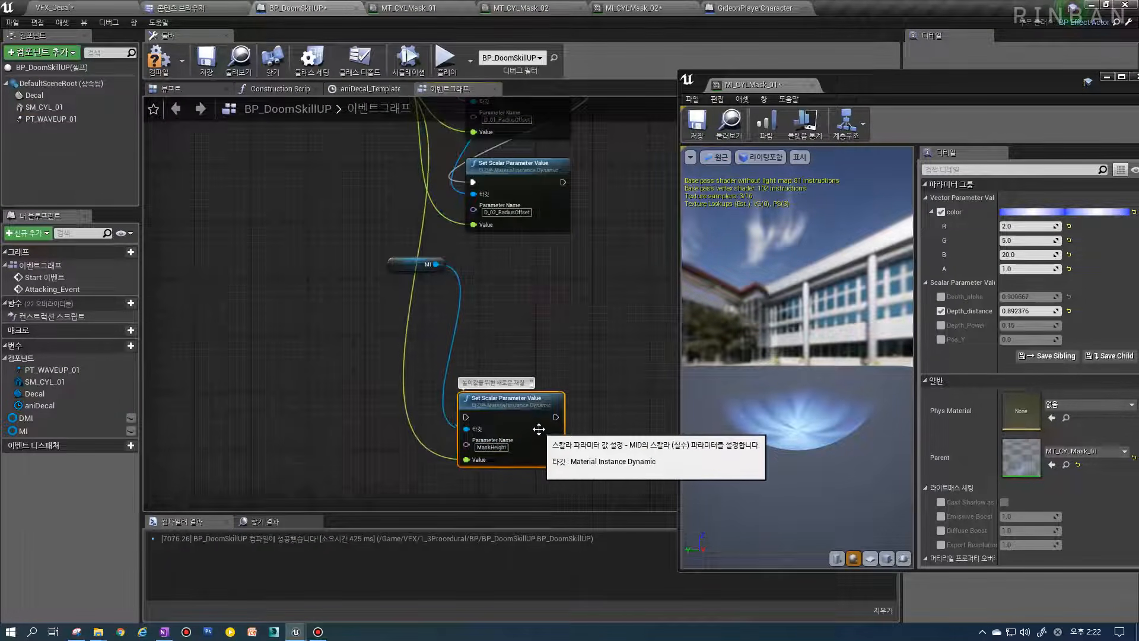
key("ctrl+v")
left_click_drag(411, 265, 385, 447)
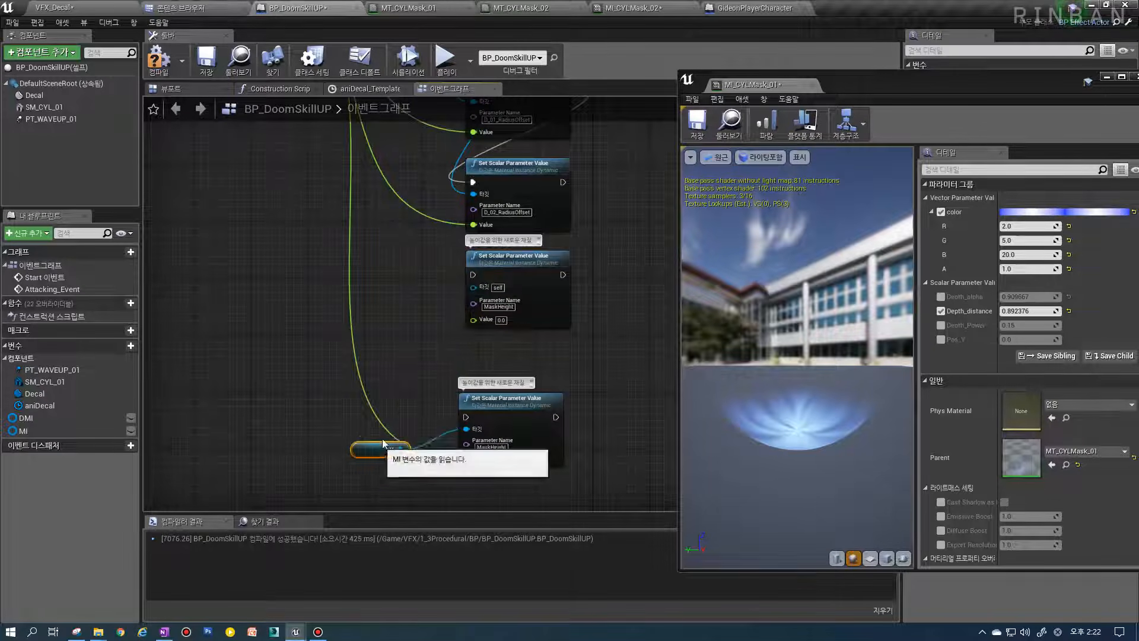
Connect a second MI reference to the duplicated node's target and change that node's comment to "뎁스의 높이"
scroll(423, 400, "up", 2)
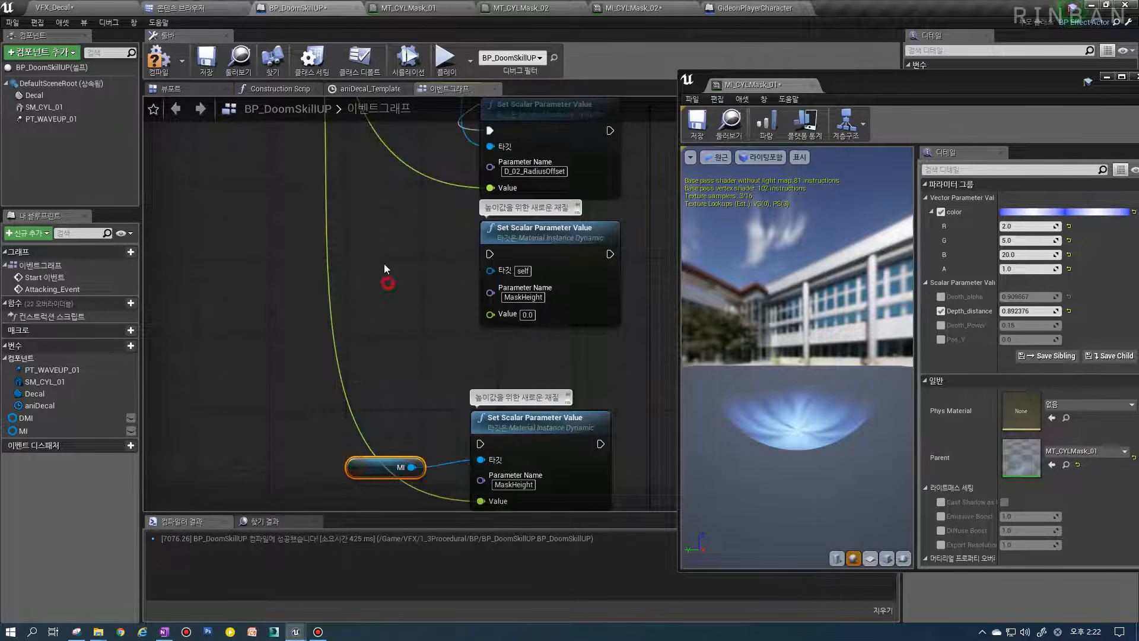
left_click_drag(415, 279, 490, 270)
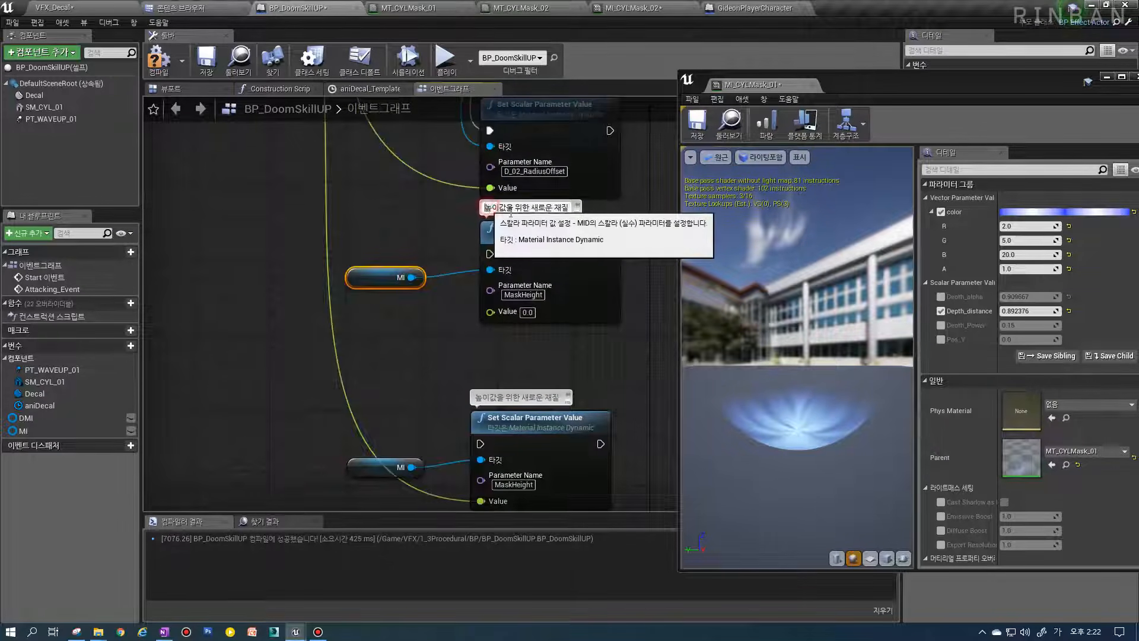
key("ctrl+a")
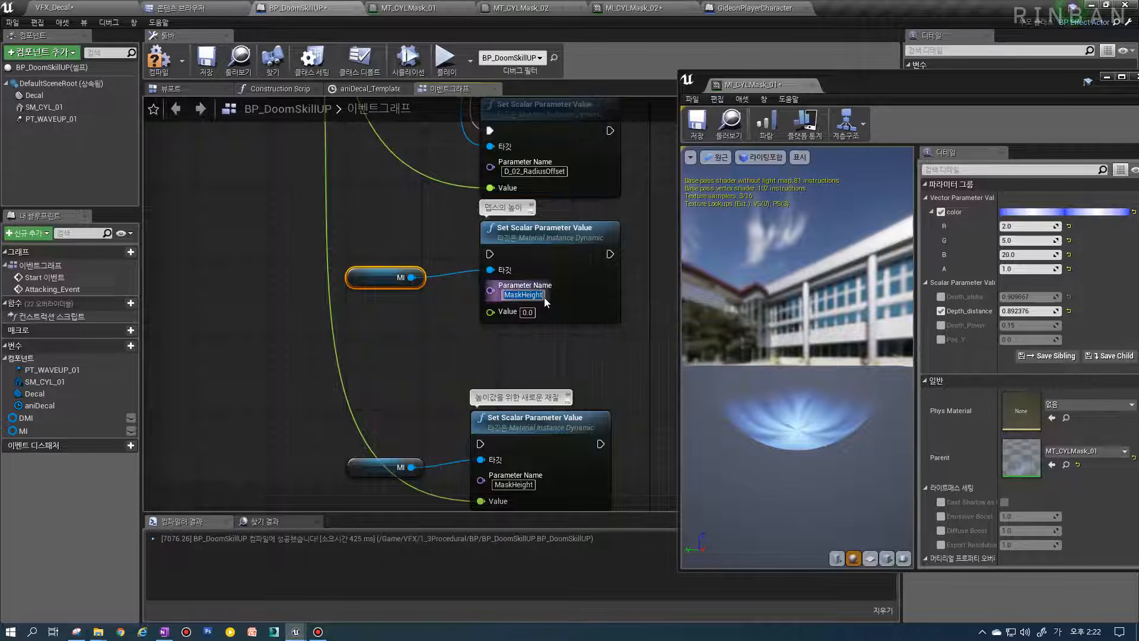
left_click(501, 209)
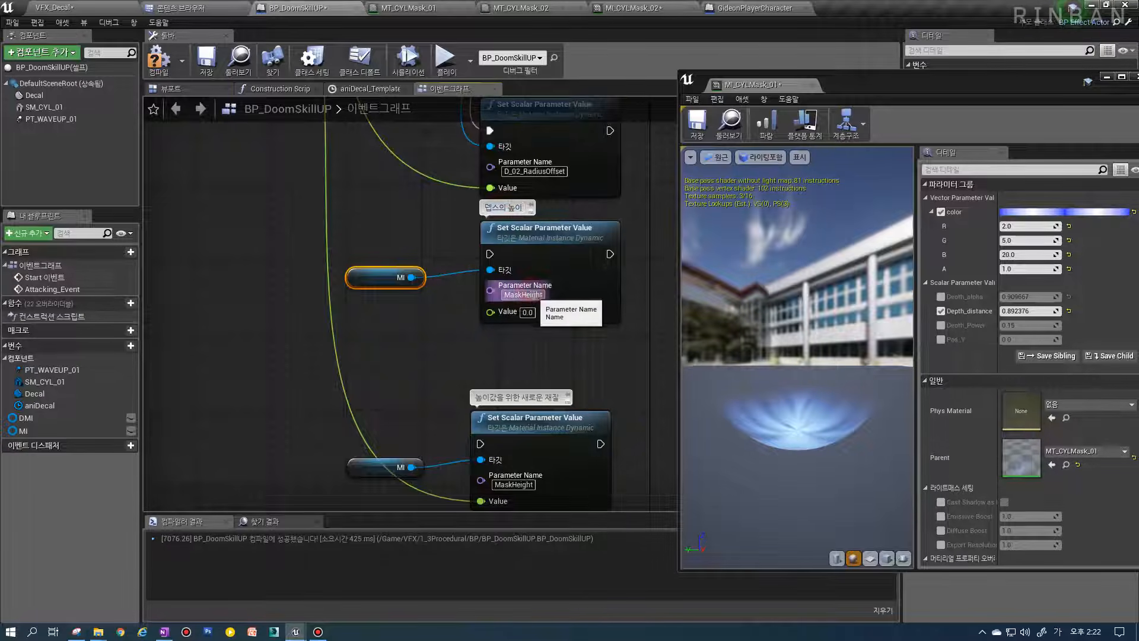
Copy the Depth_distance parameter name from MT_CYLMask_01 into the Parameter Name of the duplicated Set Scalar Parameter Value node in BP_DoomSkillUP
left_click(429, 7)
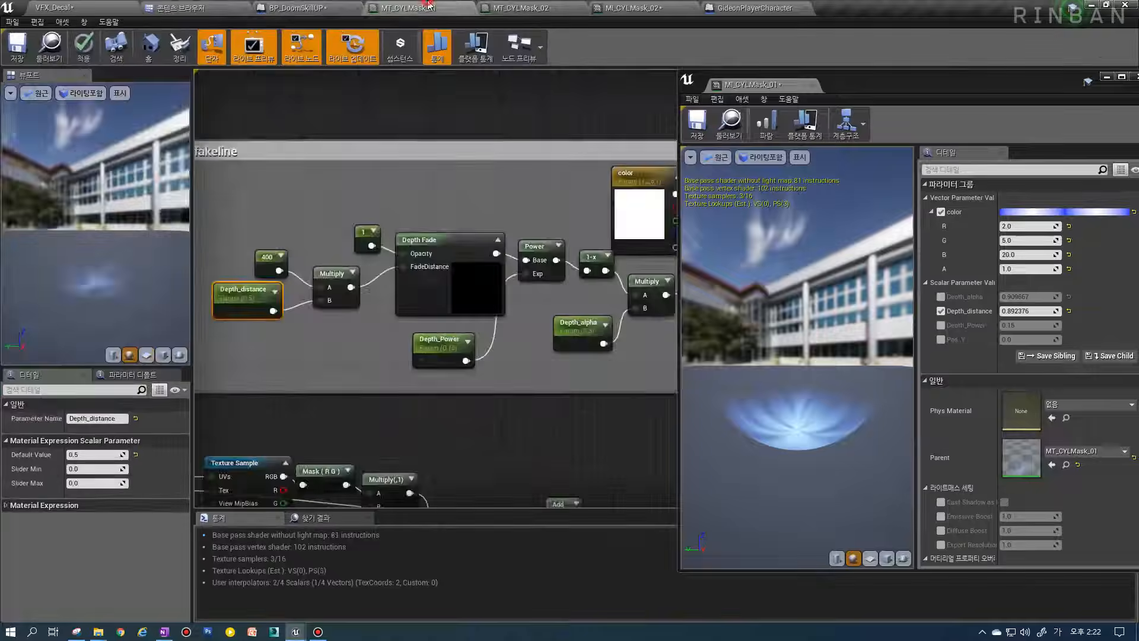
left_click(105, 420)
key("ctrl+c")
left_click(293, 7)
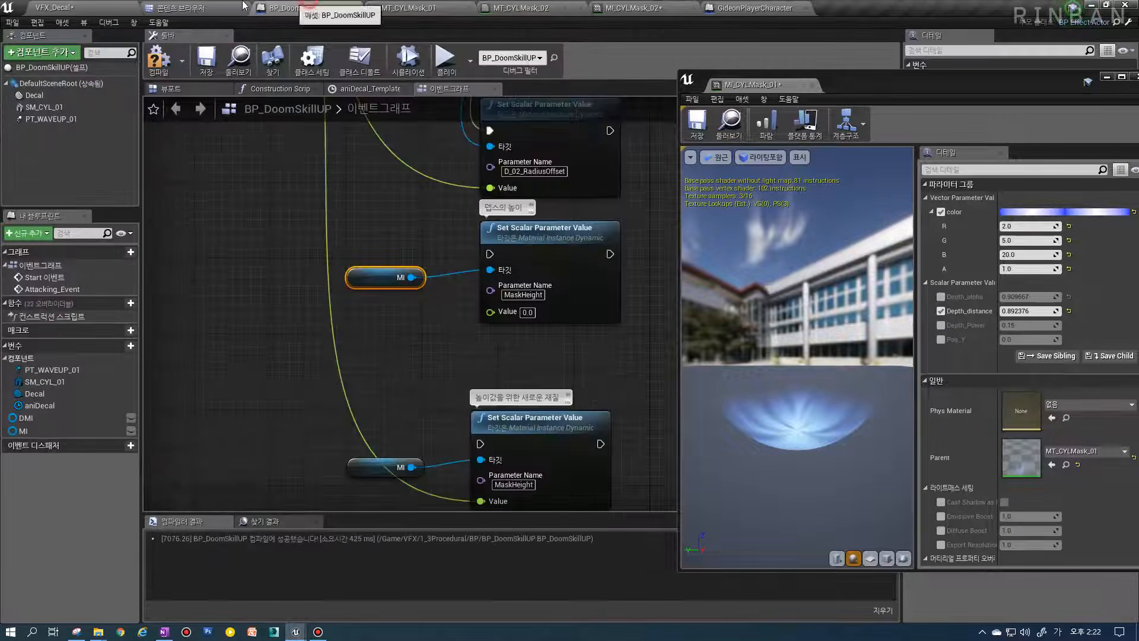
key("ctrl+v")
left_click(581, 299)
Connect the D_02_RadiusOffset node's execution output to the Depth_distance Set Scalar Parameter Value node
scroll(580, 300, "down", 1)
right_click_drag(579, 300, 572, 457)
scroll(499, 414, "down", 1)
right_click_drag(500, 413, 514, 334)
right_click_drag(470, 277, 473, 379)
right_click_drag(562, 378, 573, 279)
left_click_drag(623, 252, 533, 344)
right_click_drag(364, 141, 333, 195)
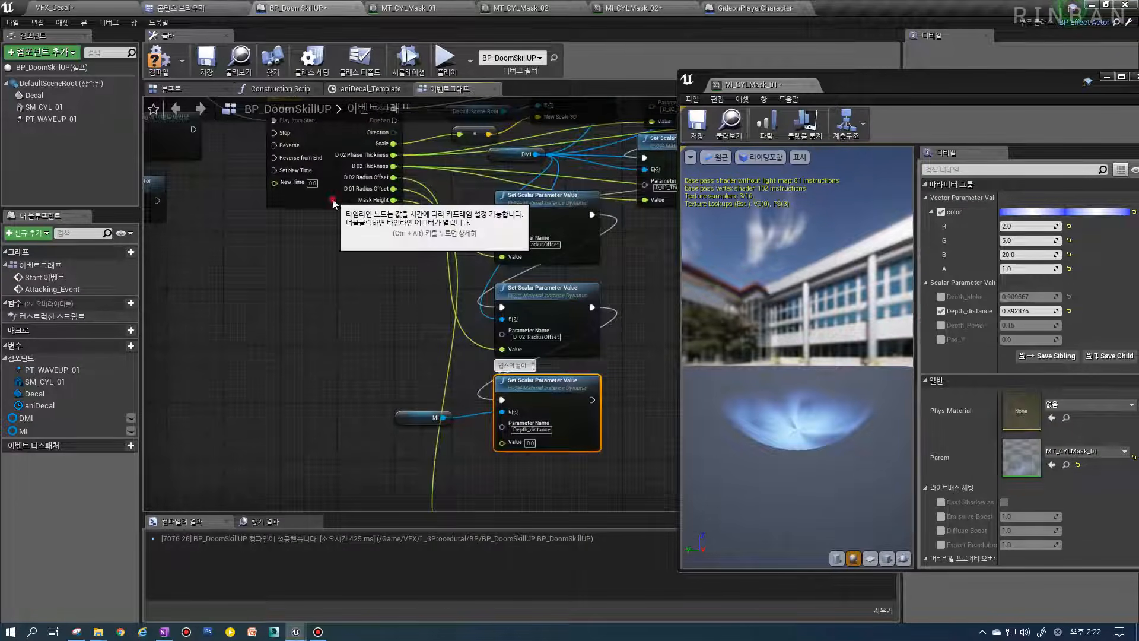
left_click(334, 196)
Try Depth_distance values of 10 and 5000 in MI_CYLMask_01 with the VFX_Decal level in view
left_click(59, 8)
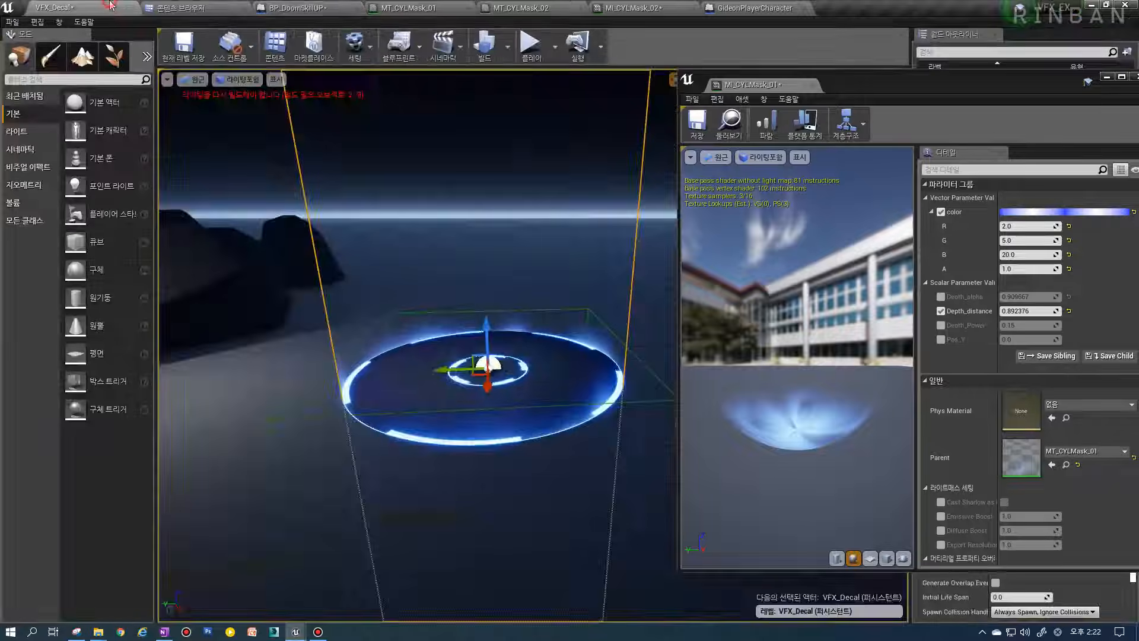
left_click(1011, 312)
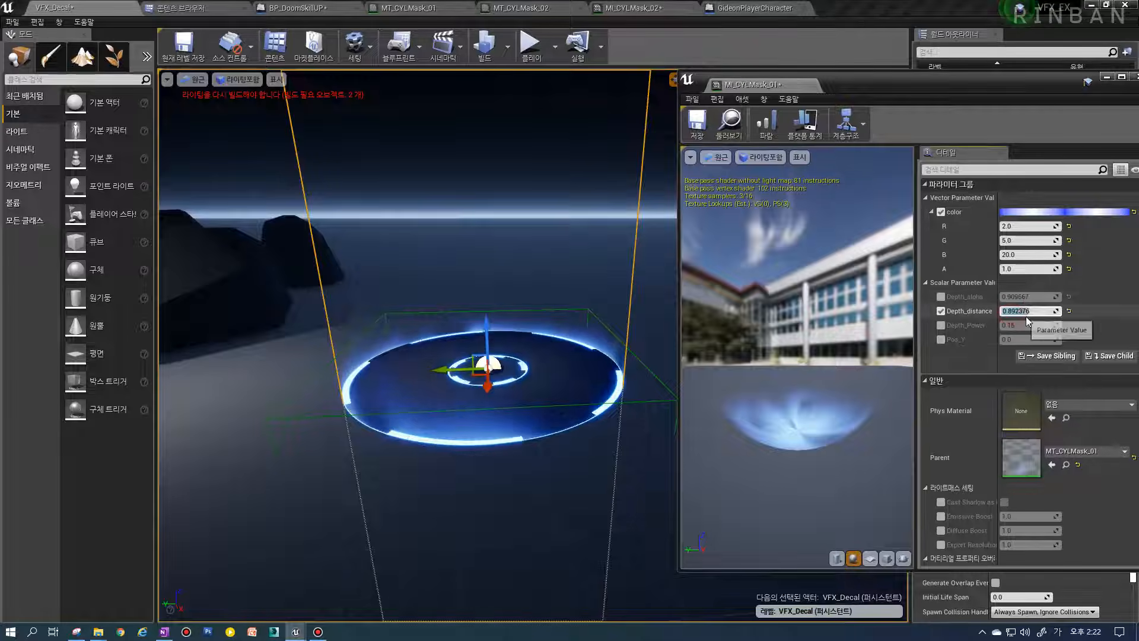
type("1")
key("Return")
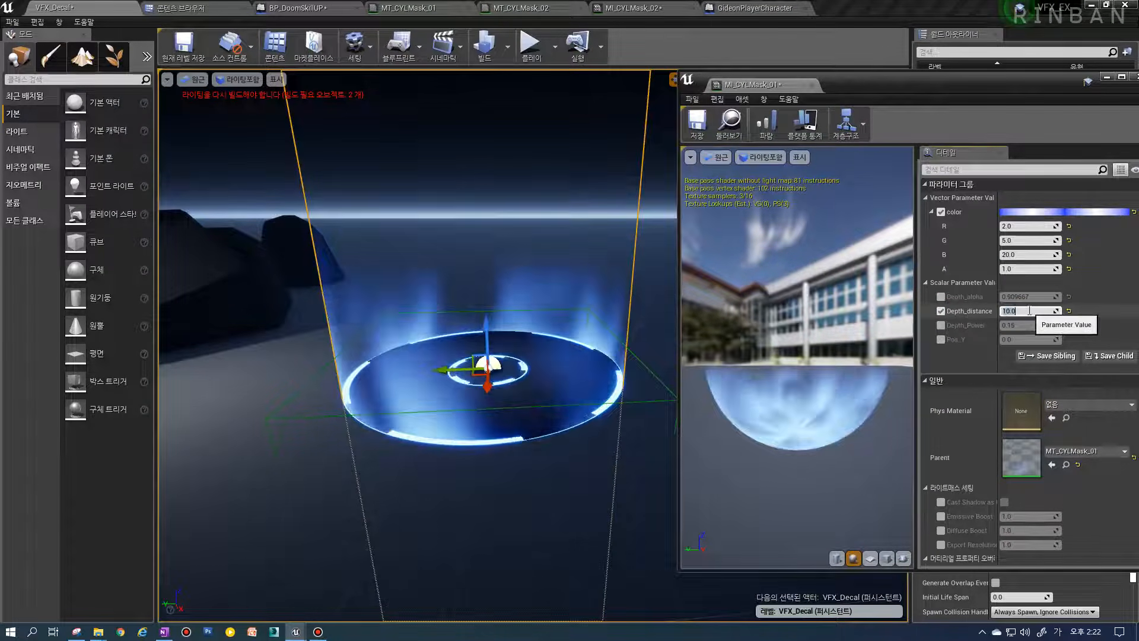
key("Return")
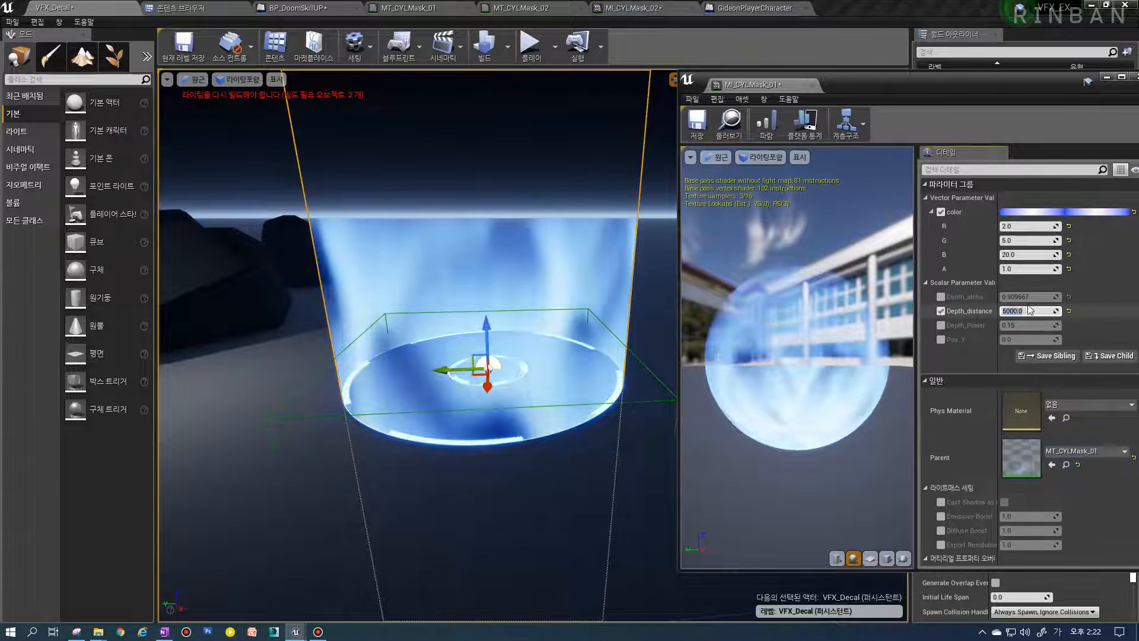
Examine the flame cylinder in the level from near, far and different angles to judge the height of the depth fade
right_click_drag(383, 258, 418, 215)
key("s")
key("w")
key("s")
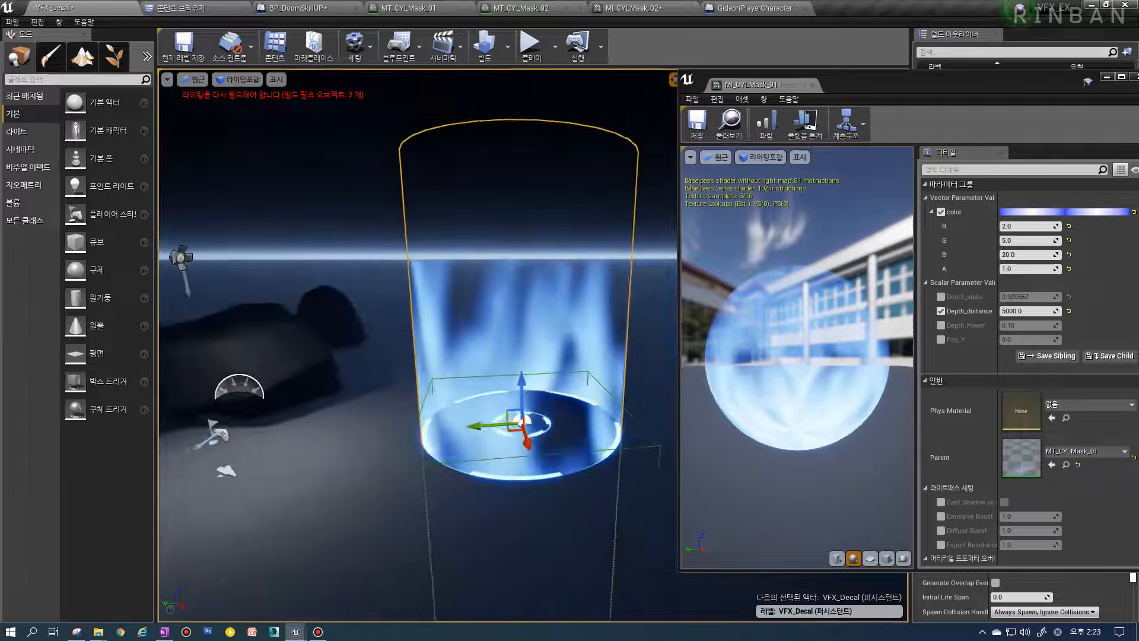
mouse_move(450, 299)
right_mouse_down()
mouse_move(463, 297)
mouse_move(436, 314)
mouse_move(454, 305)
mouse_move(442, 300)
right_mouse_up()
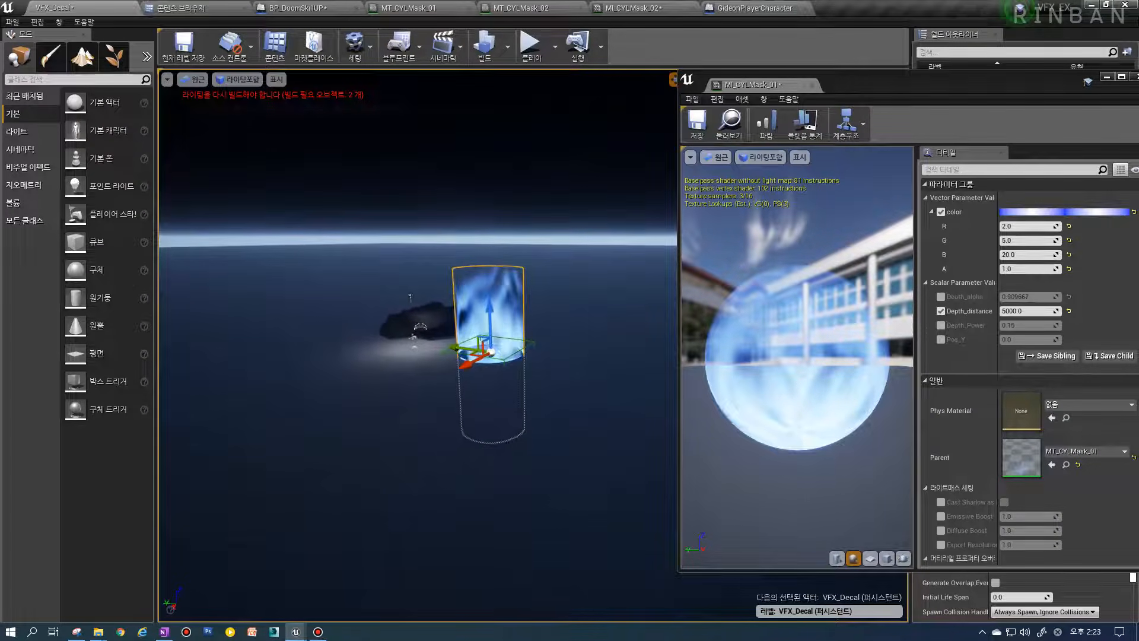
right_click_drag(465, 241, 478, 243)
mouse_move(489, 318)
right_mouse_down()
mouse_move(522, 333)
mouse_move(480, 318)
right_mouse_up()
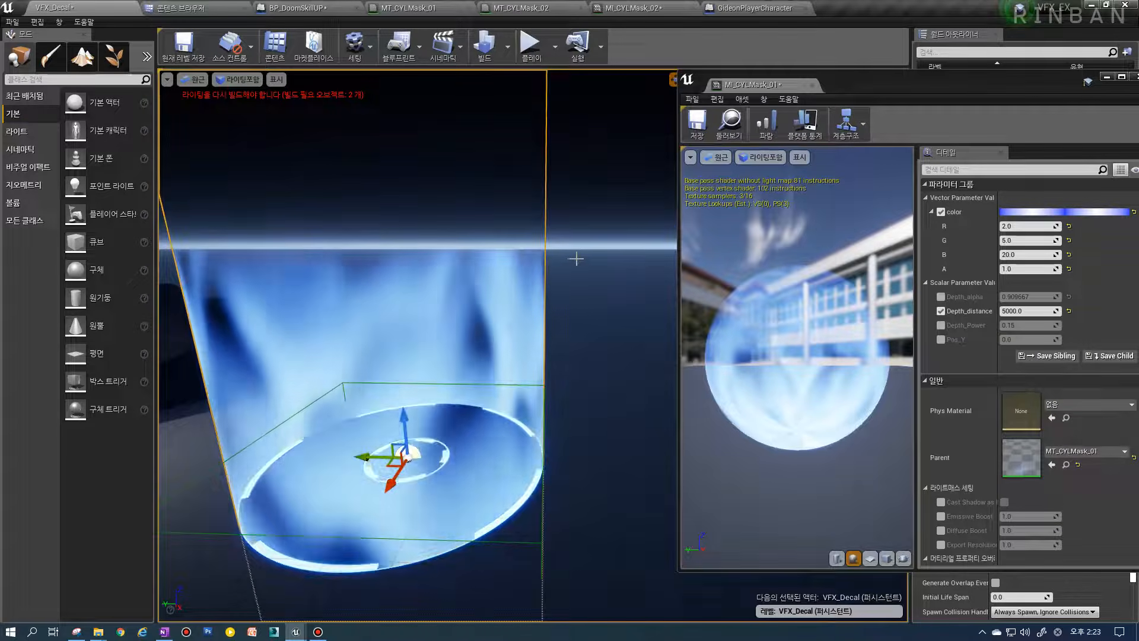
right_click_drag(544, 261, 510, 267)
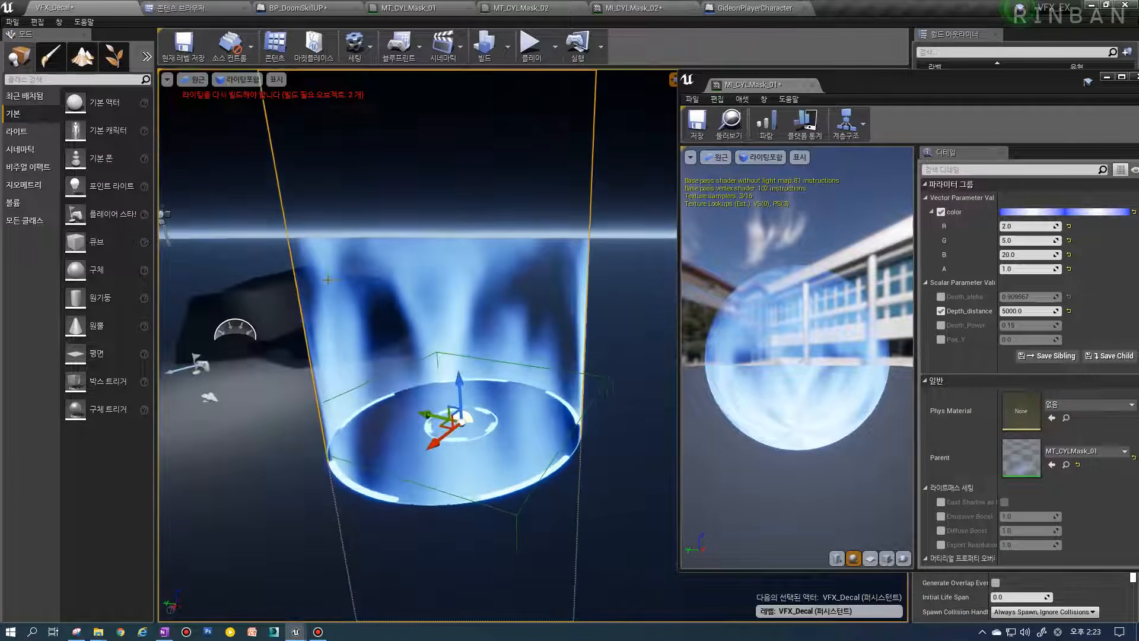
right_click_drag(321, 291, 333, 264)
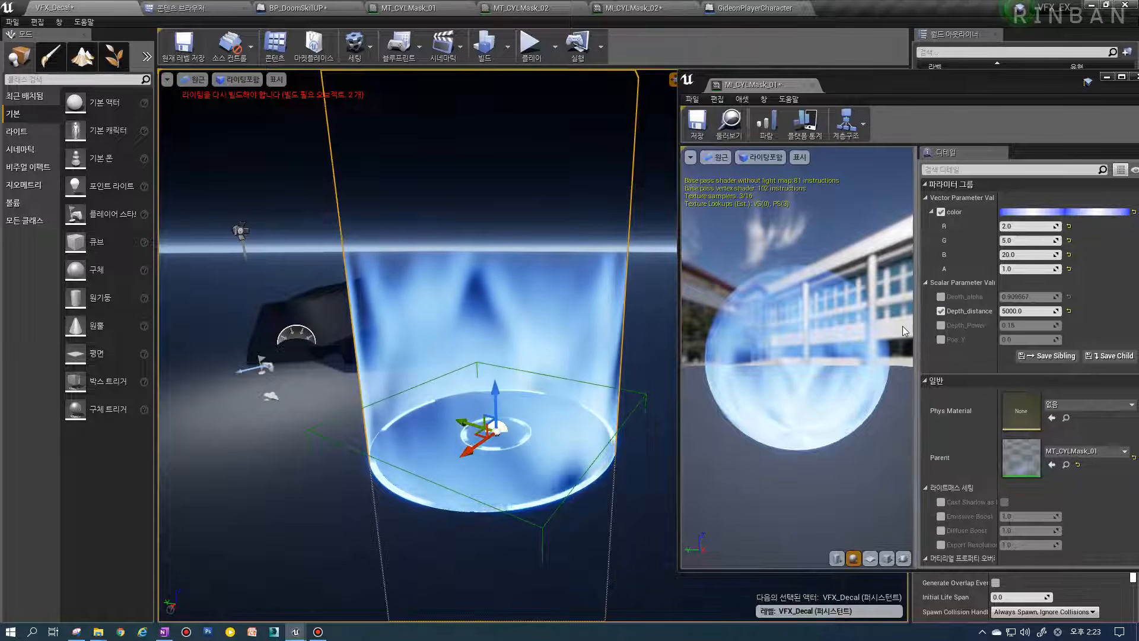
Set MI_CYLMask_01's Depth_distance to 5 and check the flame height around the decal
left_click(1037, 311)
type("5")
key("Return")
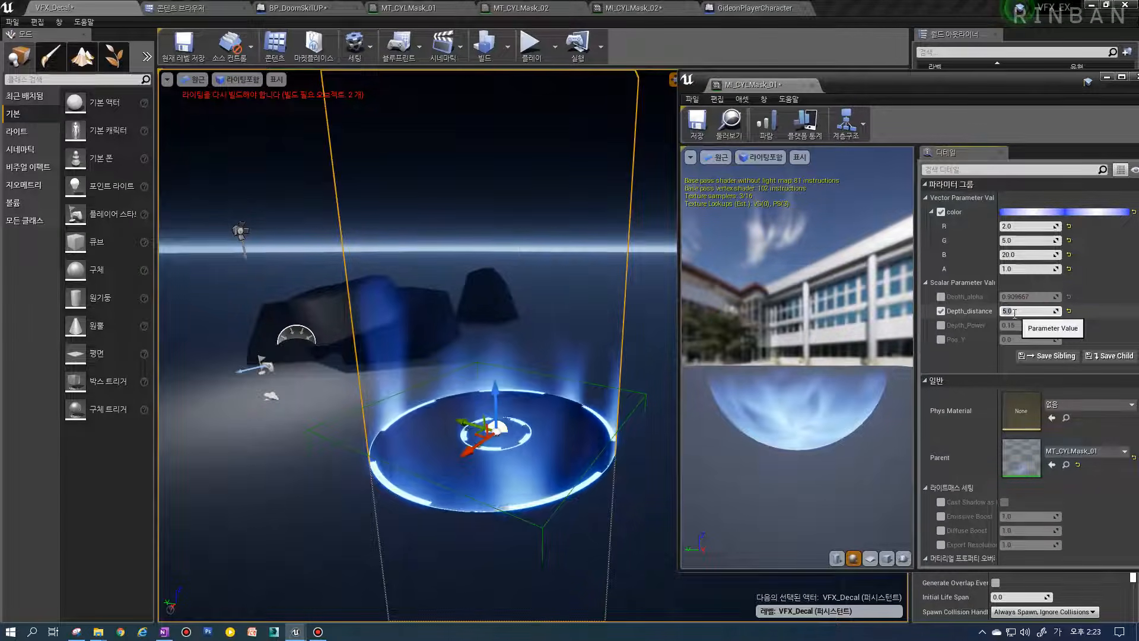
key("d")
mouse_move(580, 361)
right_mouse_down()
mouse_move(454, 369)
mouse_move(588, 375)
mouse_move(571, 364)
right_mouse_up()
key("a")
key("s")
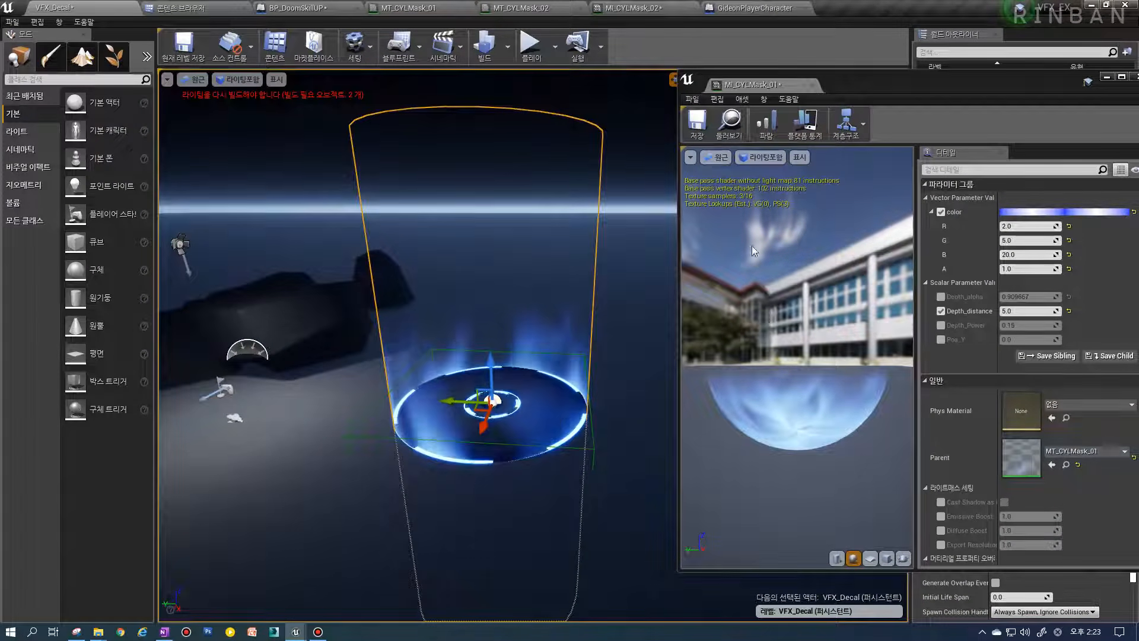
Set the start key of the MaskHeight curve in BP_DoomSkillUP's aniDecal timeline to about 5
left_click(720, 9)
left_click(305, 8)
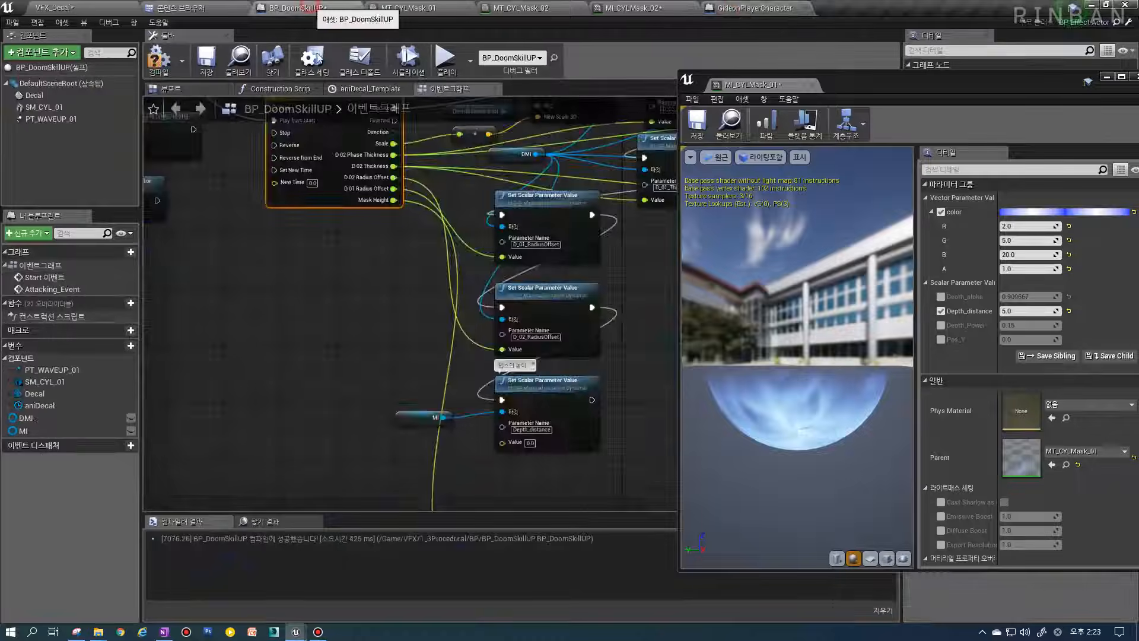
double_click(331, 191)
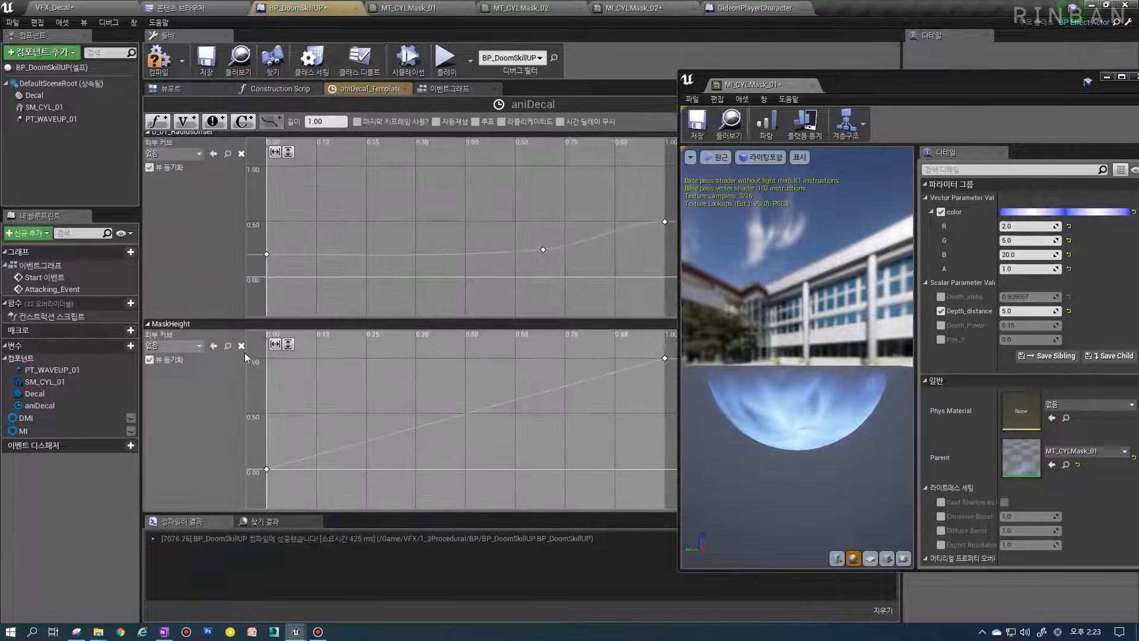
mouse_move(420, 413)
right_mouse_down()
mouse_move(385, 386)
mouse_move(432, 421)
right_mouse_up()
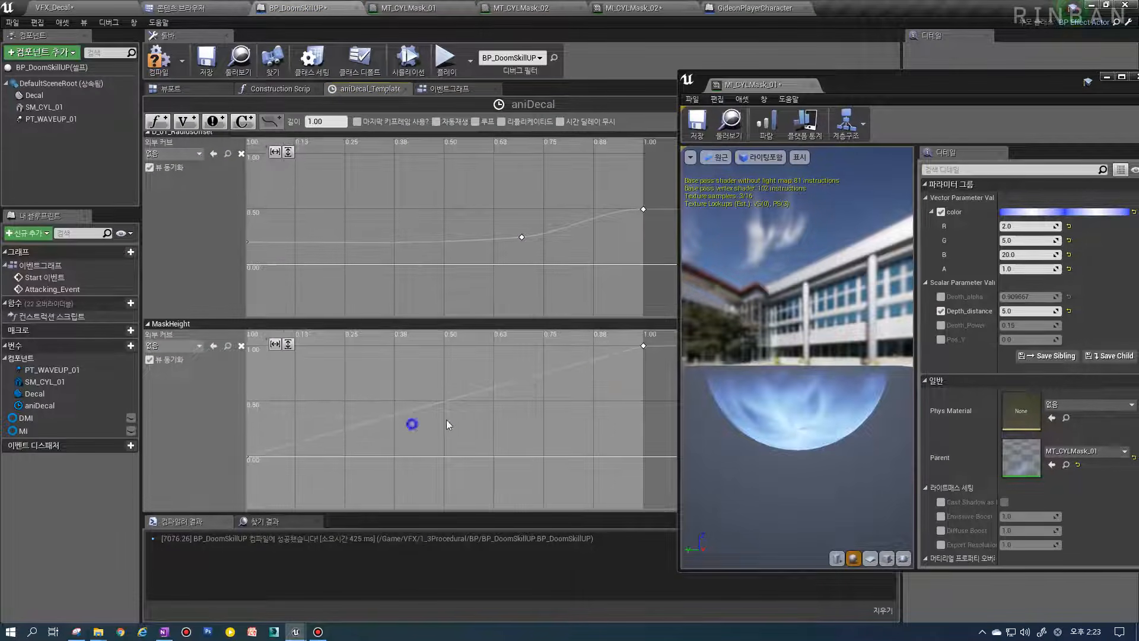
scroll(428, 423, "down", 2)
right_click_drag(629, 364, 594, 368)
left_click_drag(289, 466, 365, 405)
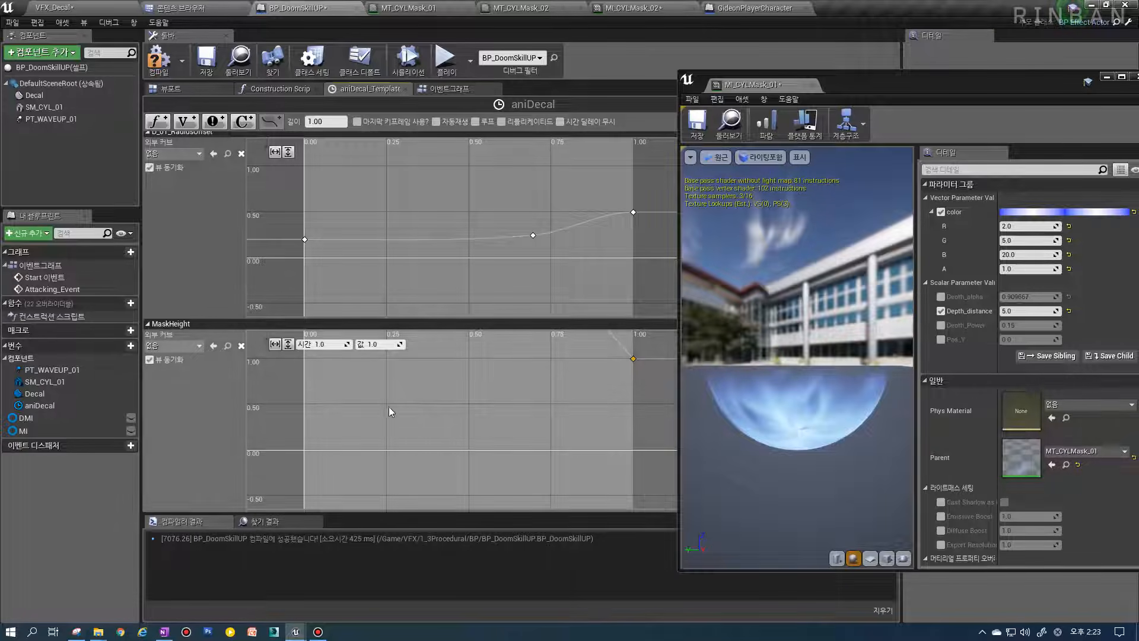
Wire the timeline's Mask Height output to the Depth_distance node's Value in the event graph, then compile and save the blueprint
left_click(159, 60)
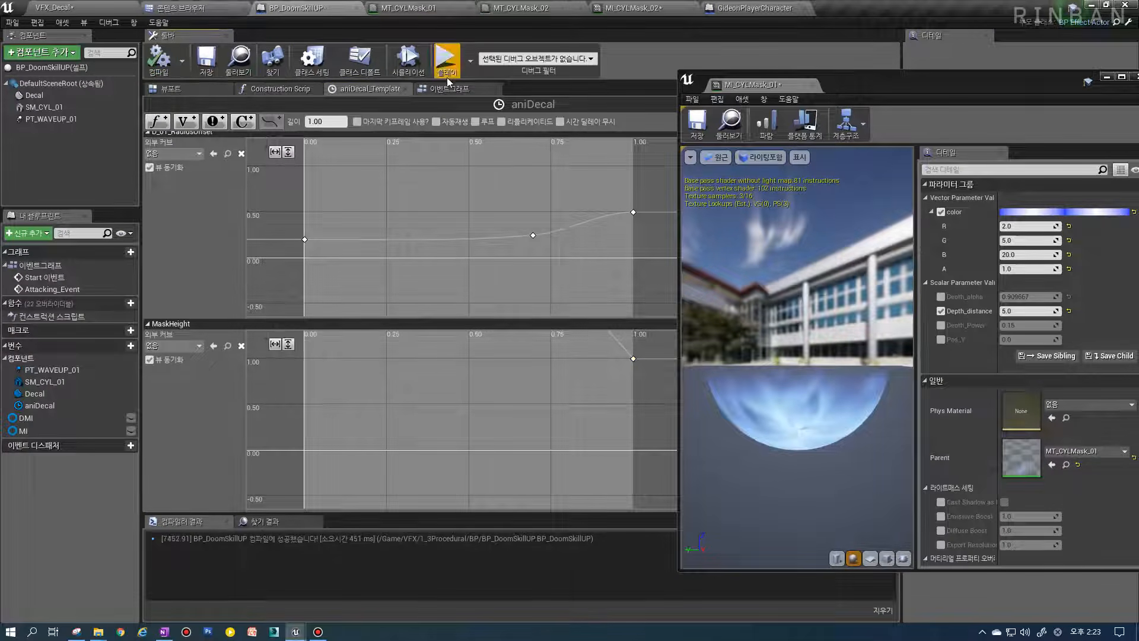
left_click(450, 88)
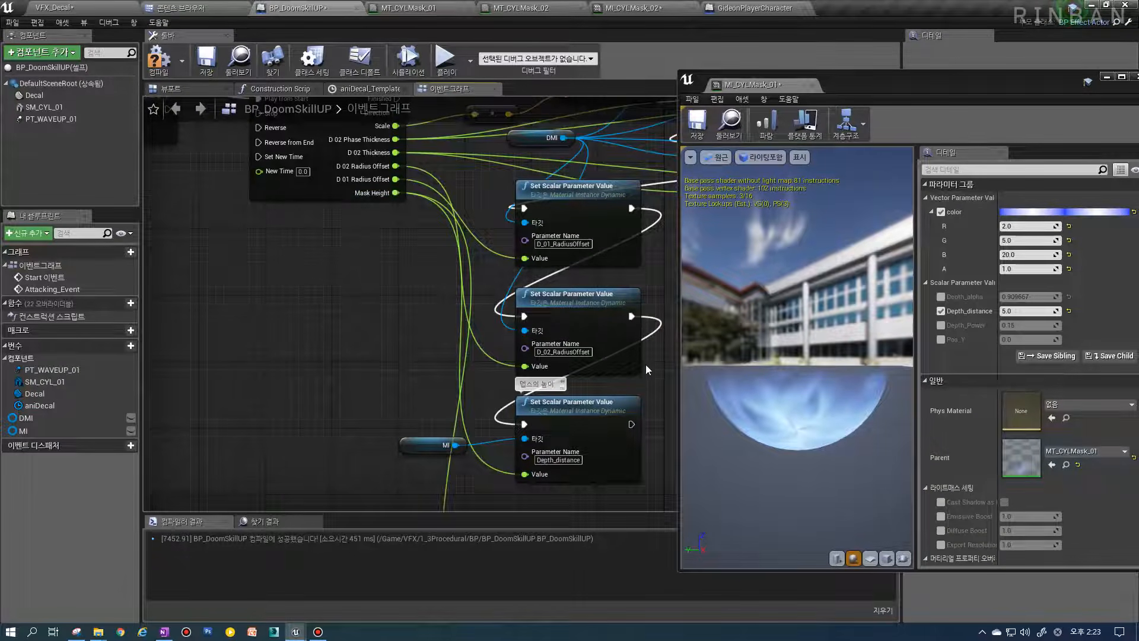
key("ctrl+s")
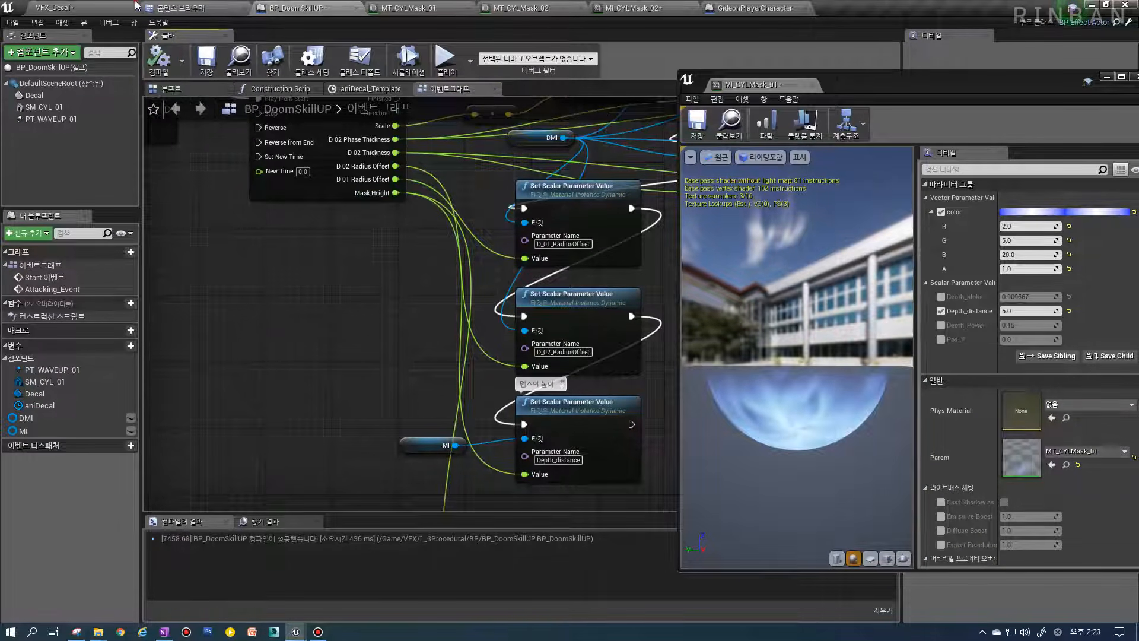
Play the VFX_Decal level and trigger the character's skill to check the flame cylinder's animation
left_click(133, 7)
left_click(534, 47)
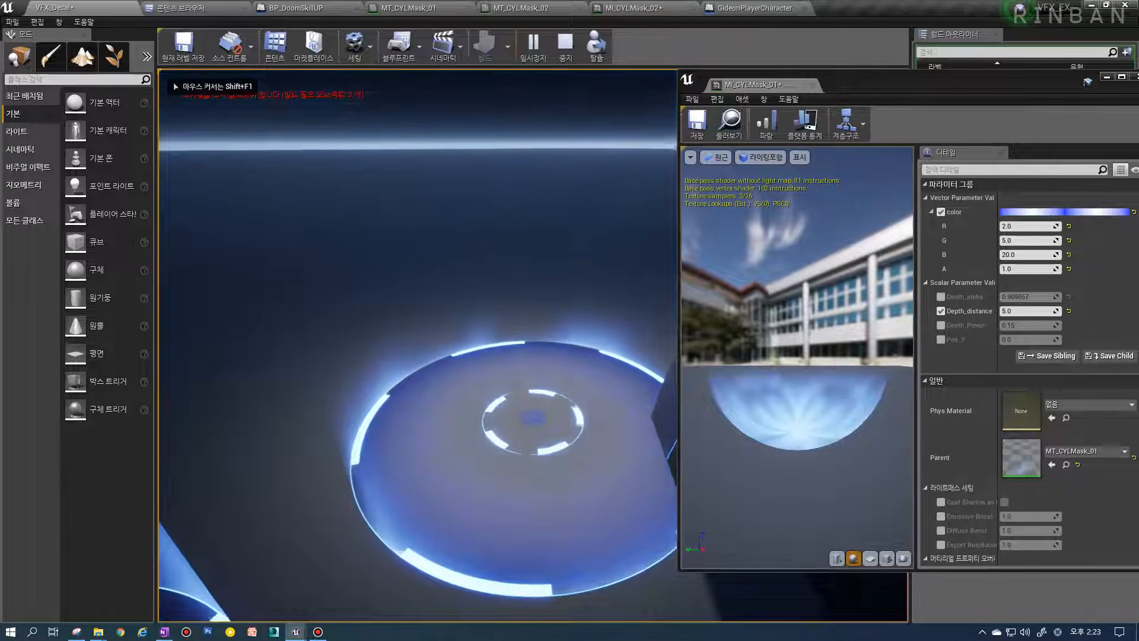
key("Escape")
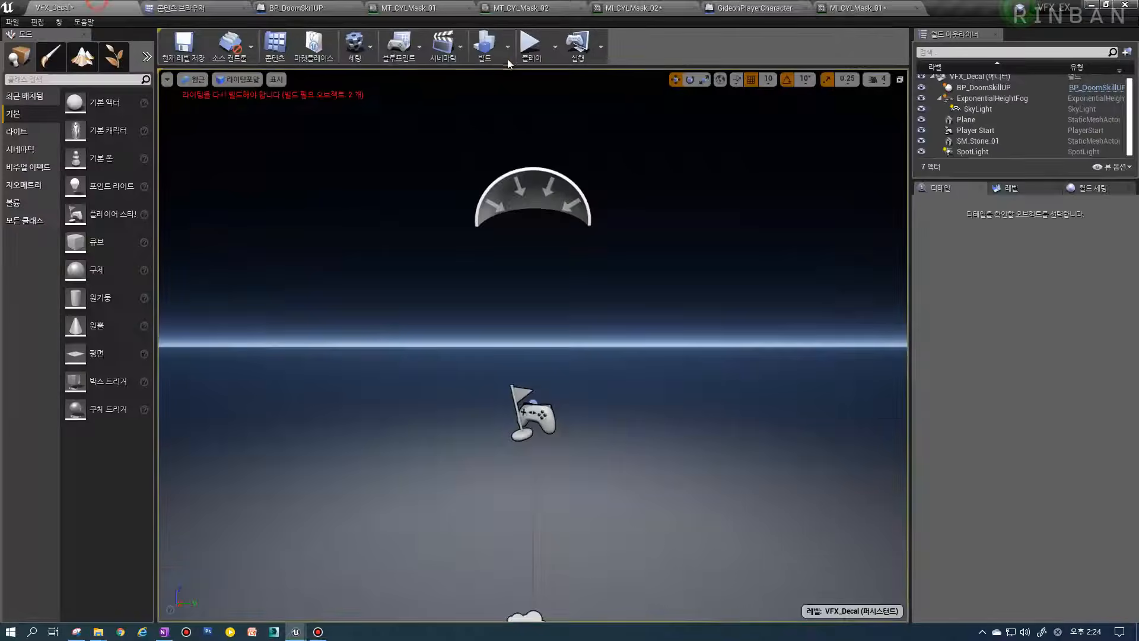
left_click(531, 45)
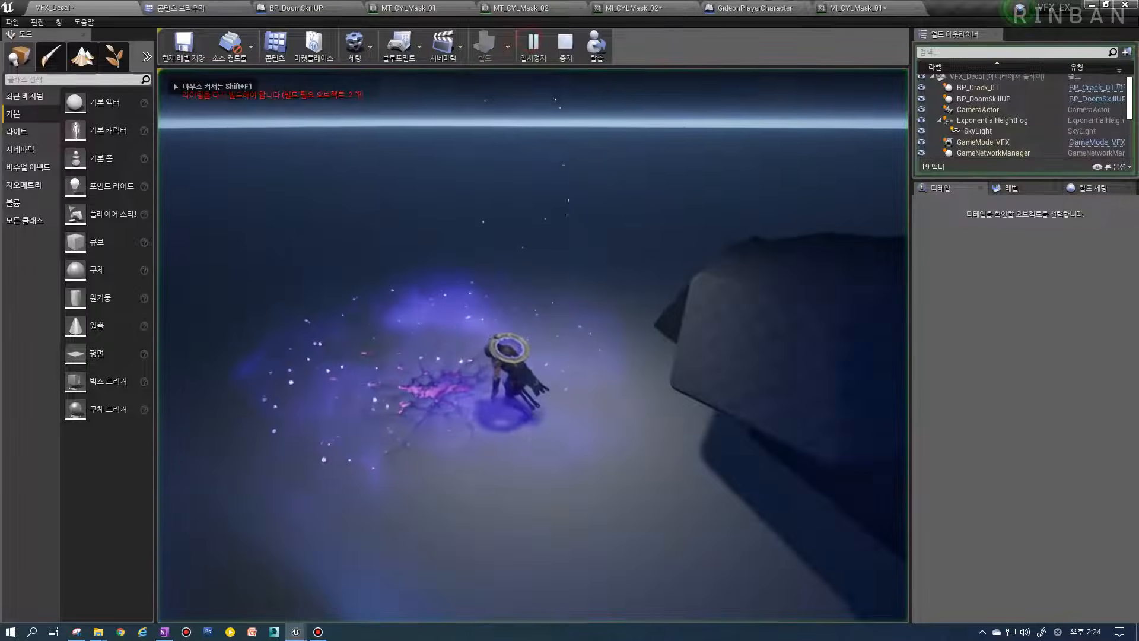
key("1")
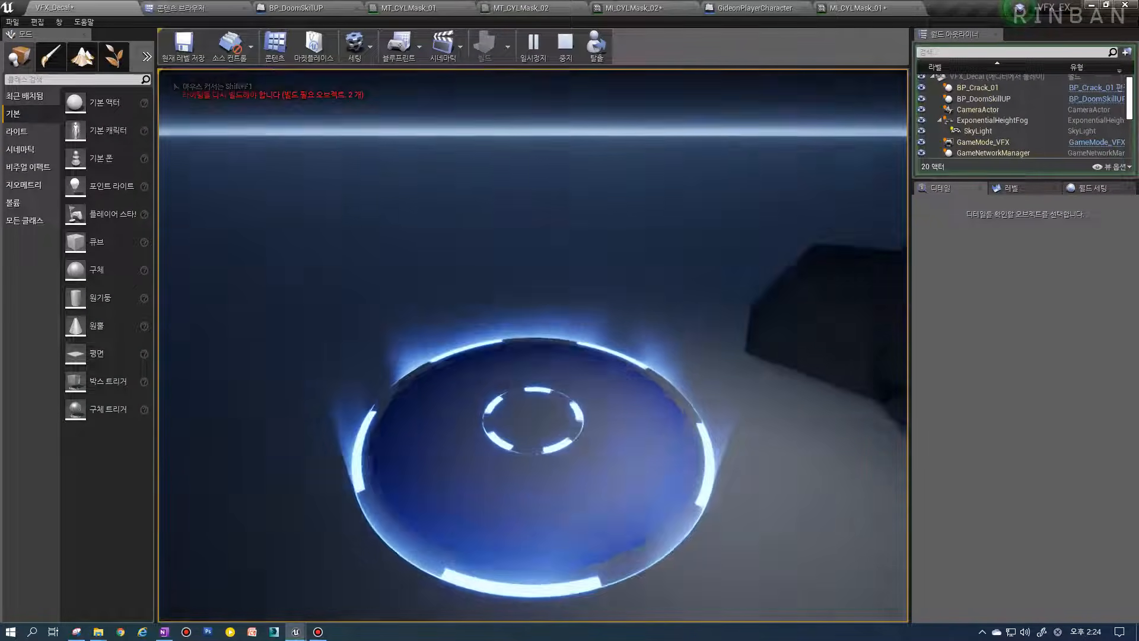
key("Escape")
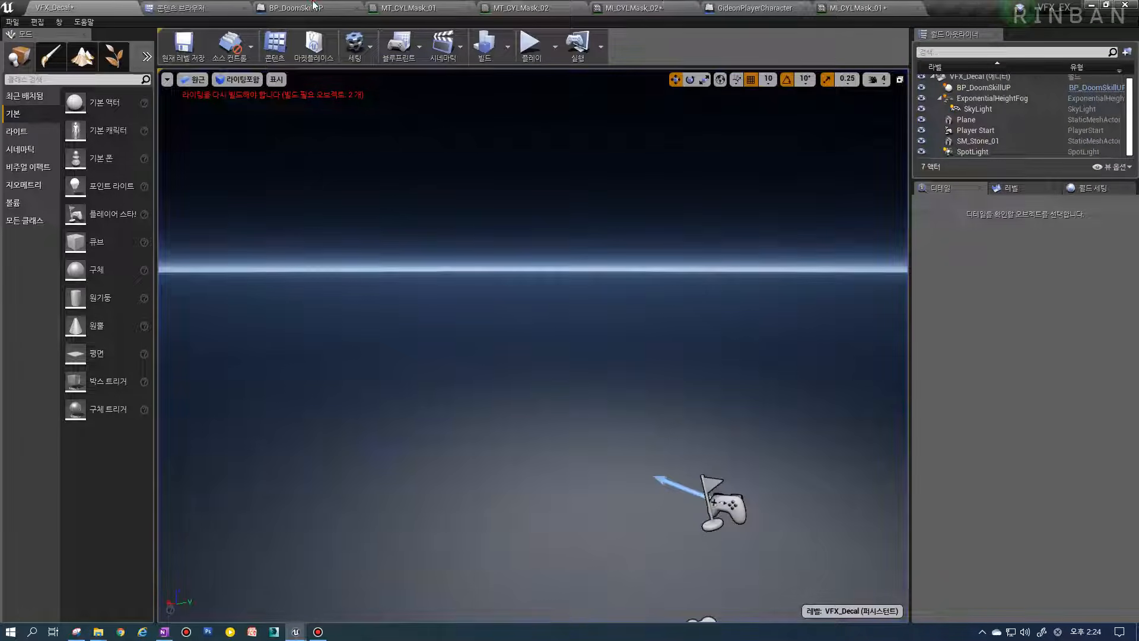
Set the MaskHeight curve's end key to 10 and its start key to 0 in the aniDecal timeline
left_click(315, 6)
double_click(343, 186)
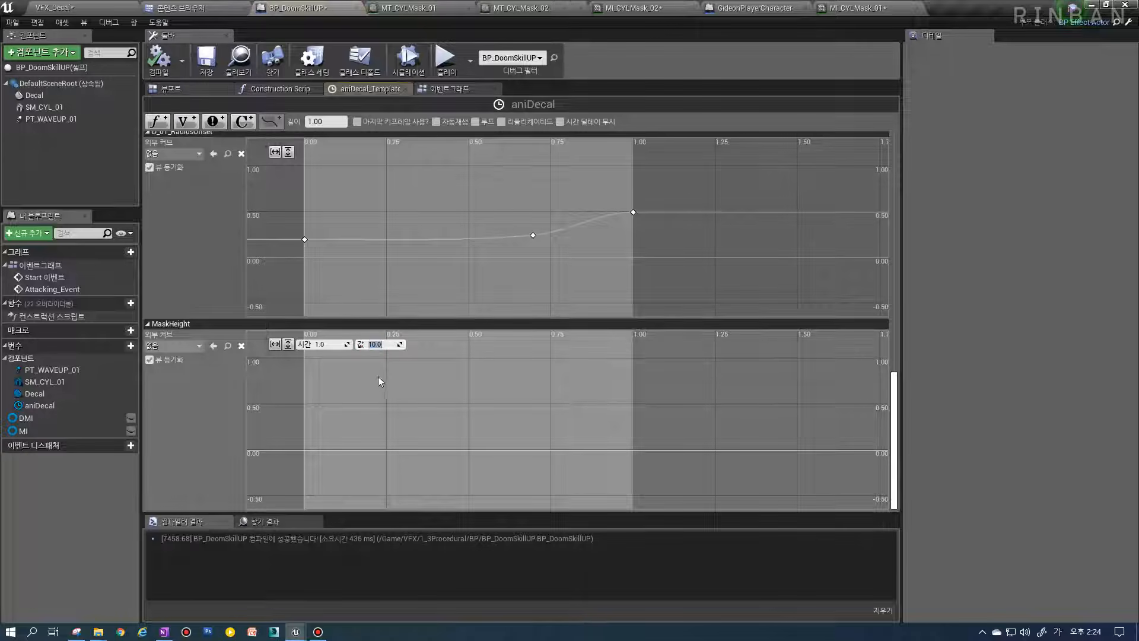
left_click(275, 344)
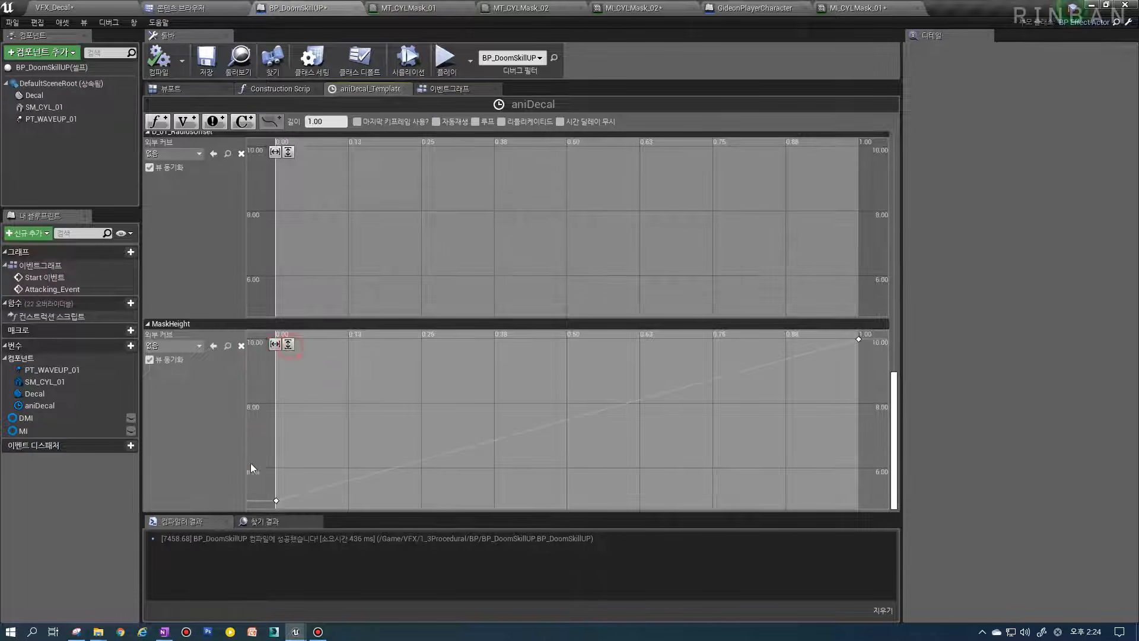
left_click(276, 501)
left_click(380, 343)
type("0")
key("Return")
Replay the level and trigger the skill to check how the flames rise with the edited MaskHeight curve
left_click(55, 8)
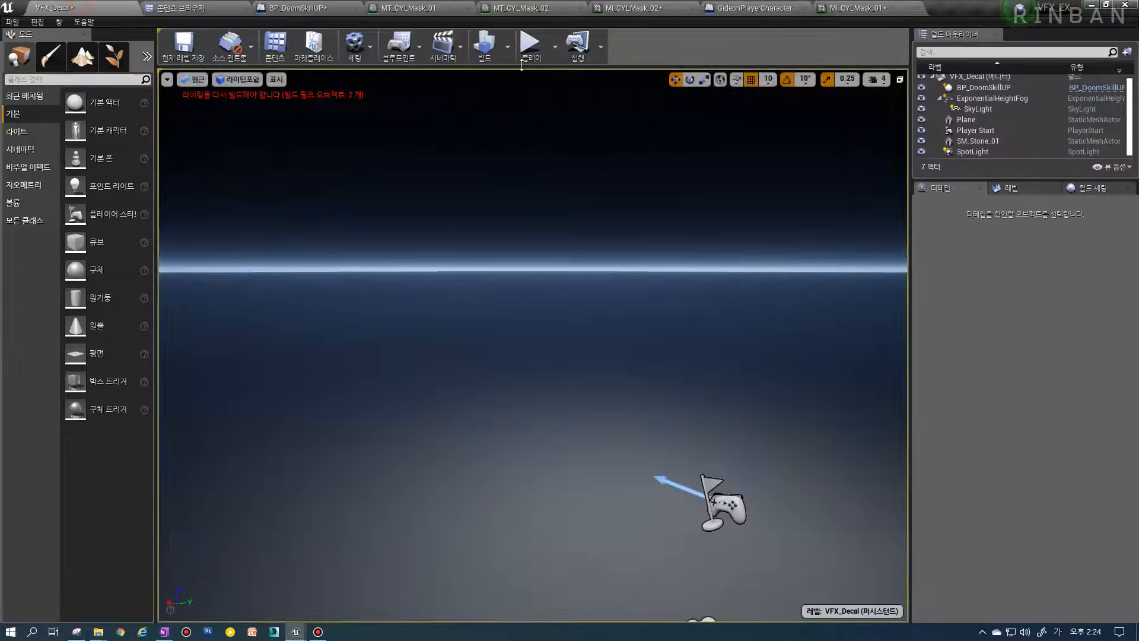
left_click(528, 47)
left_click(714, 433)
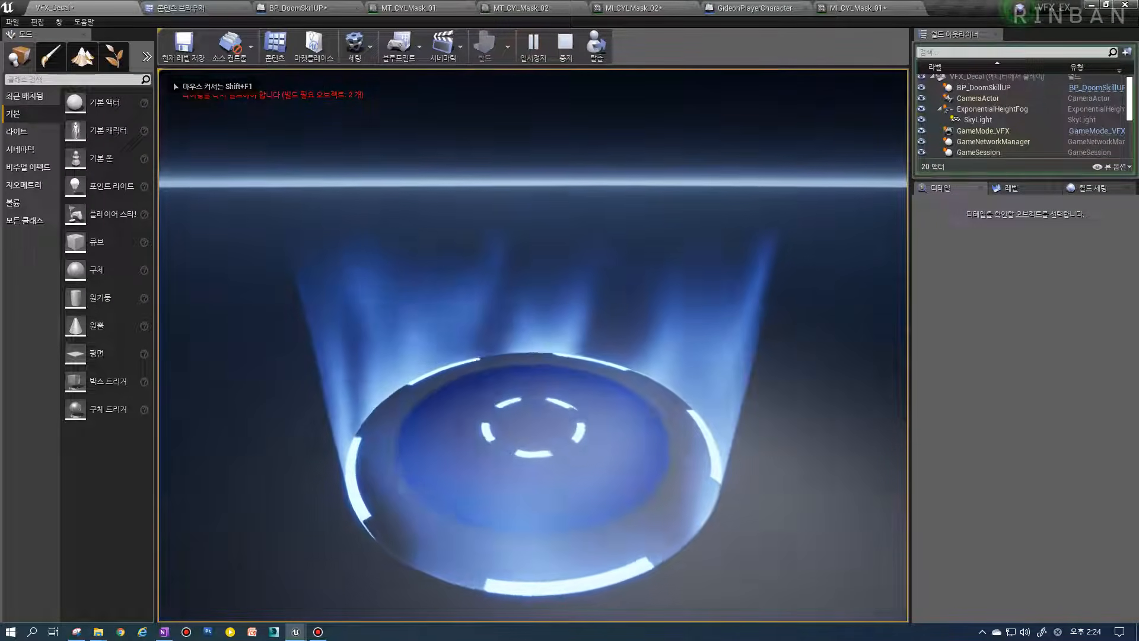
key("Escape")
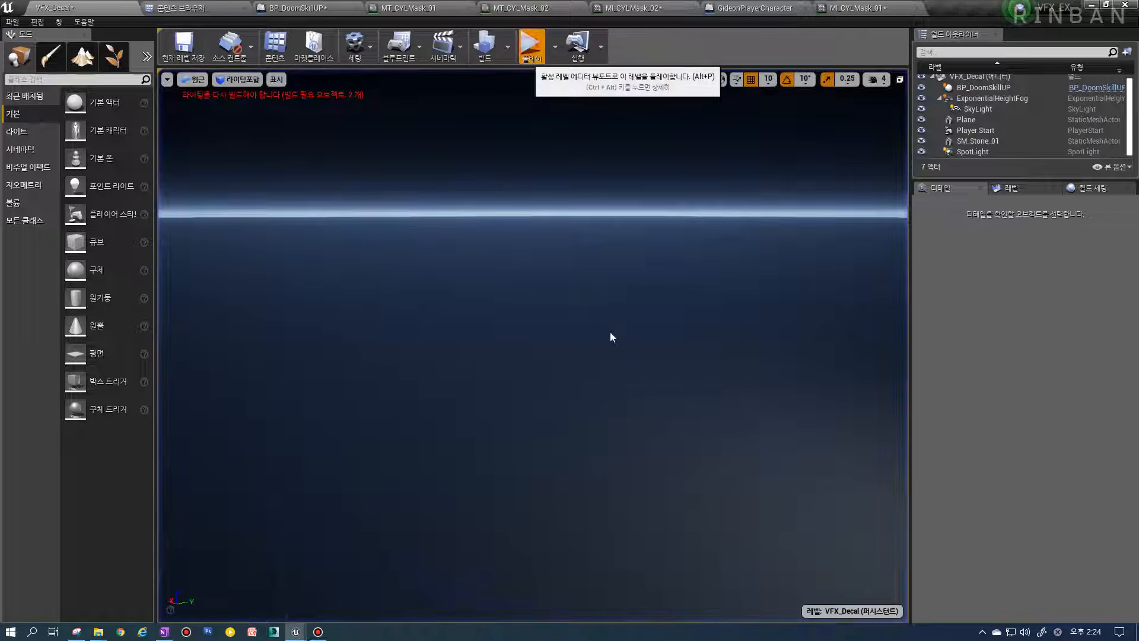
key("alt+p")
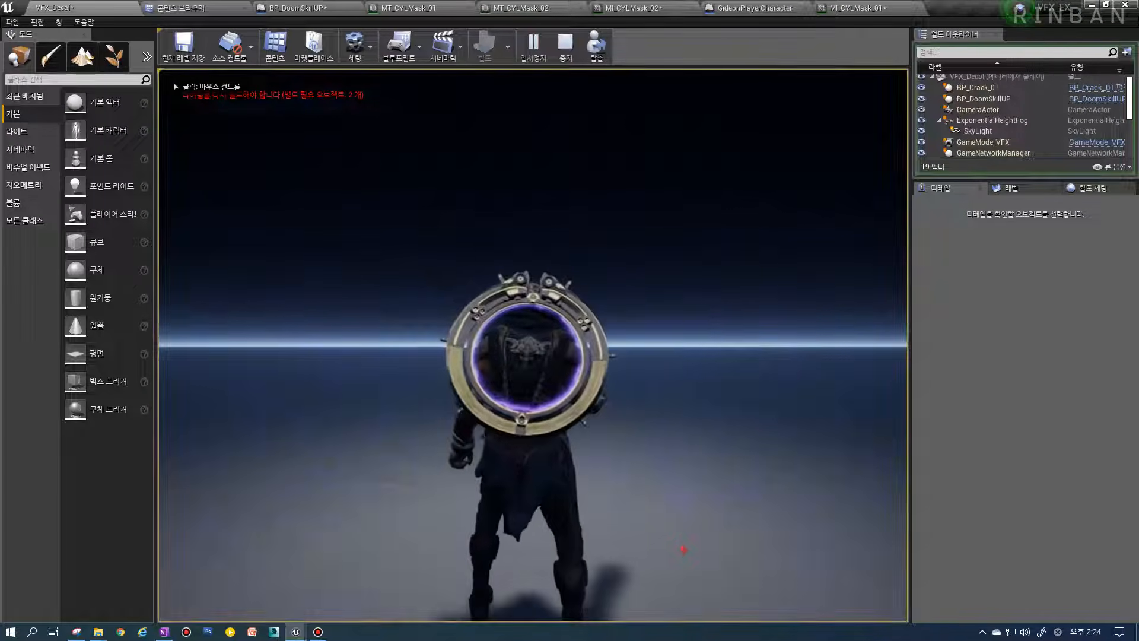
left_click(683, 550)
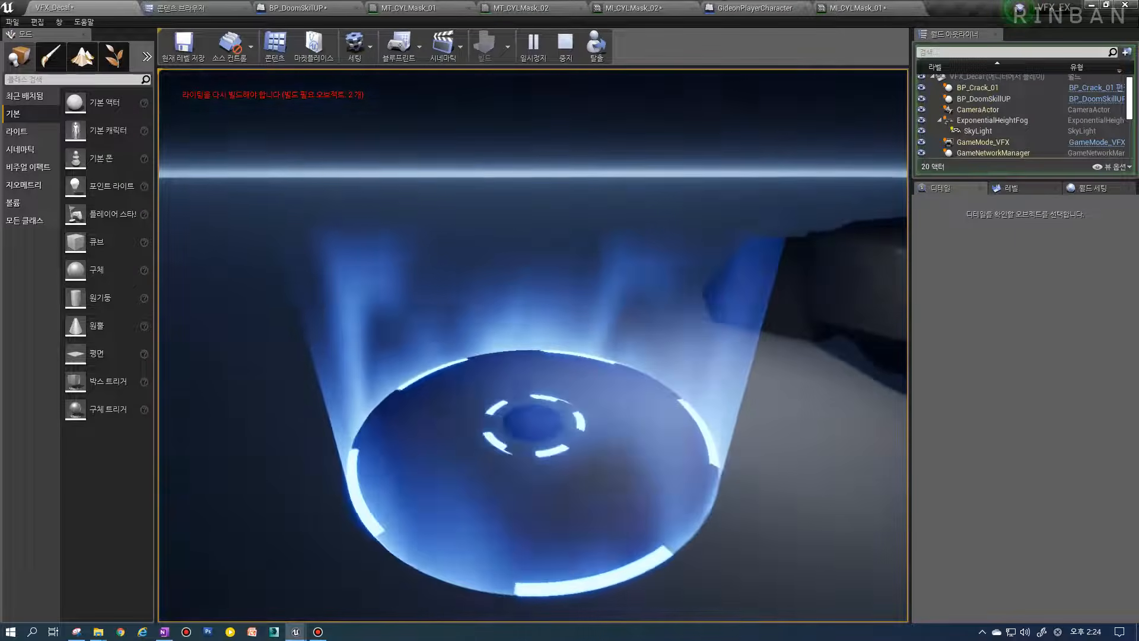
key("Escape")
Review the MaskHeight curve in BP_DoomSkillUP's aniDecal timeline and the Depth_distance parameter in MI_CYLMask_01
left_click(323, 8)
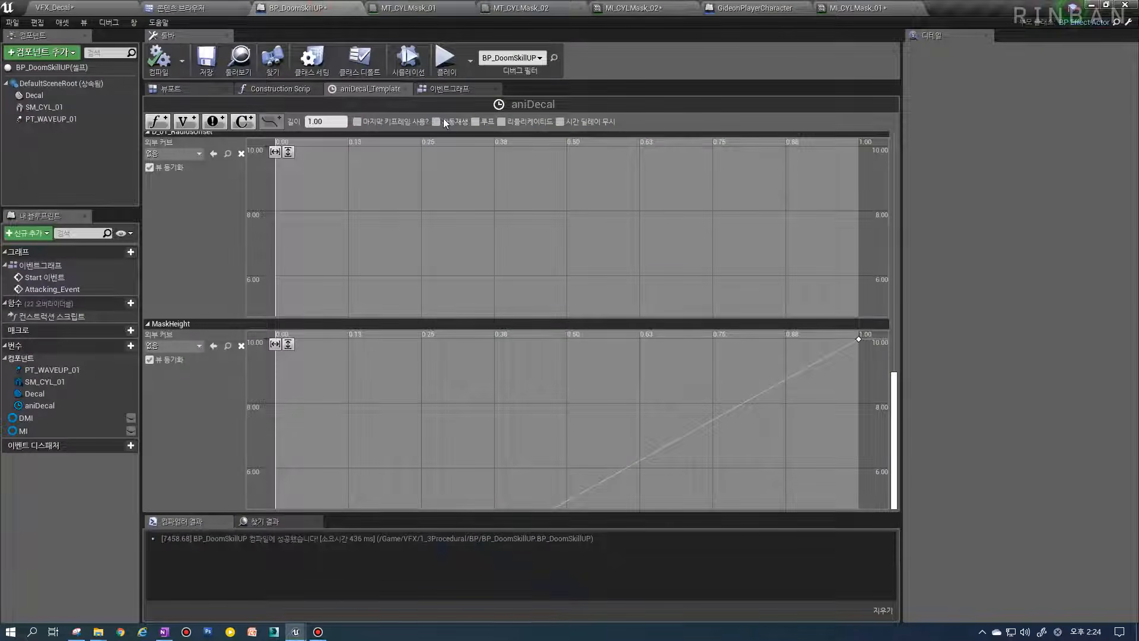
left_click(765, 8)
left_click(871, 9)
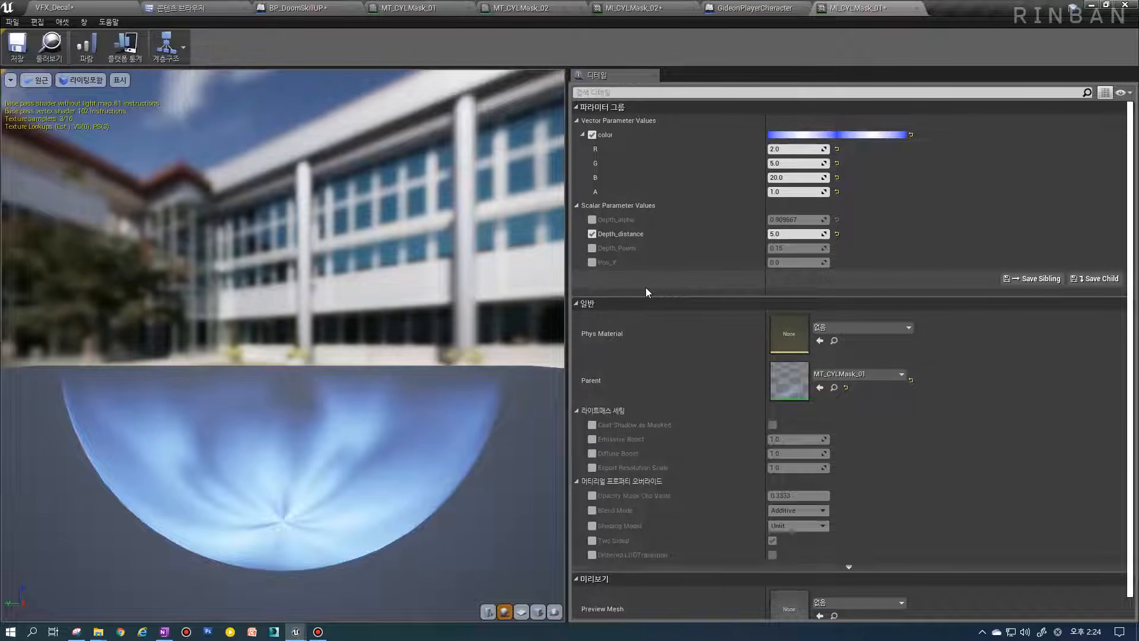
left_click(69, 7)
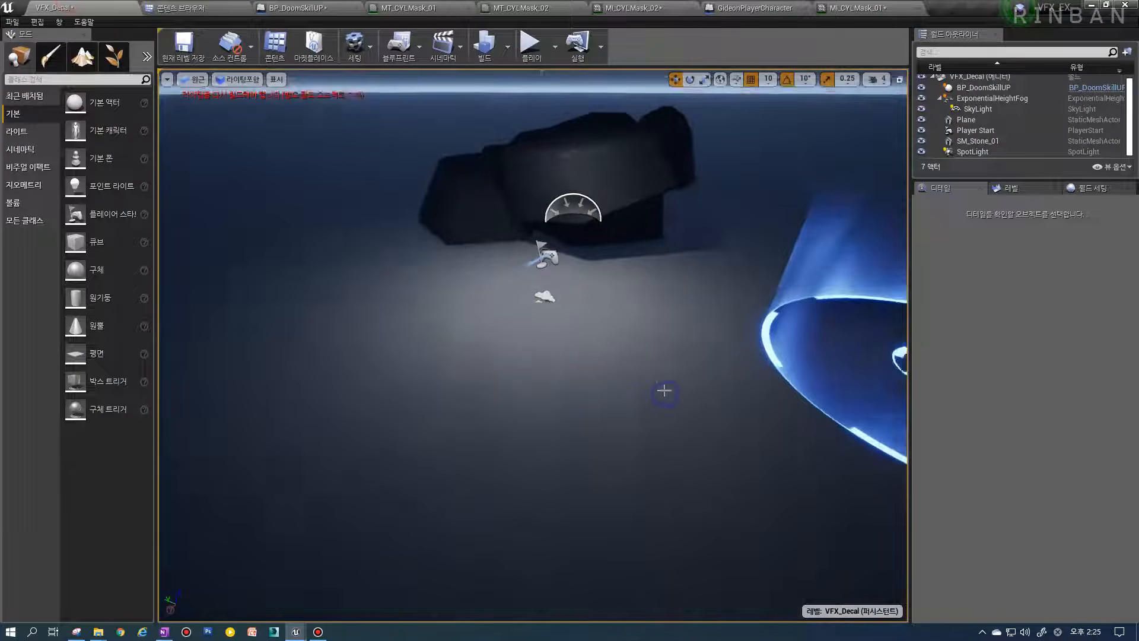
Play the VFX_Decal level and trigger the skill, then check the SM_CYL_01 component and inspect the flame effect in the level
key("alt+p")
key("1")
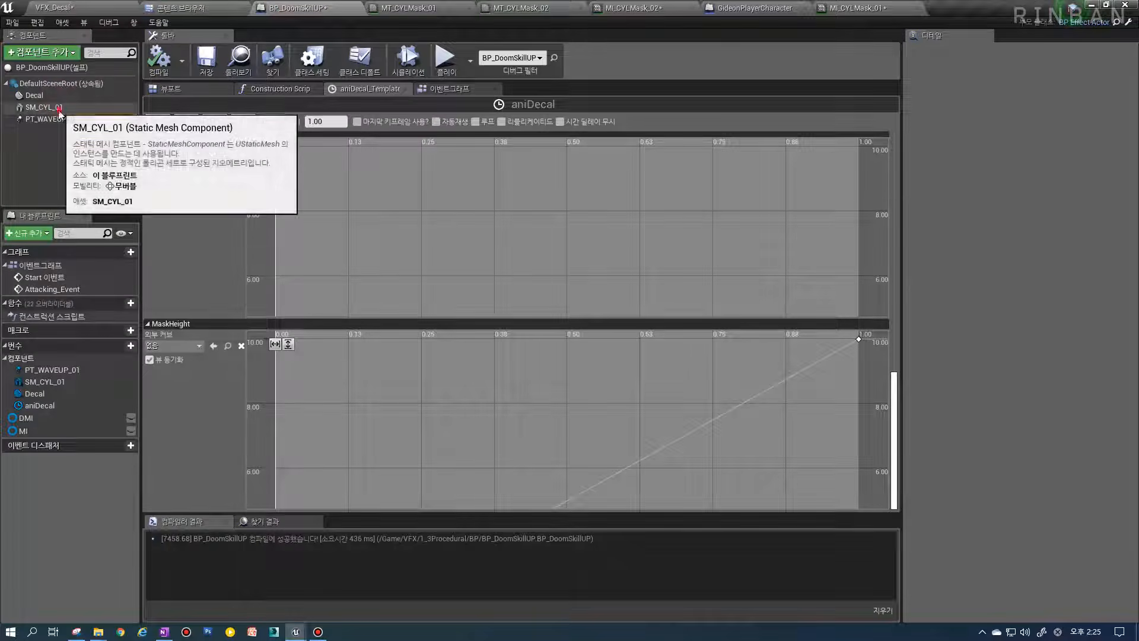
left_click(59, 109)
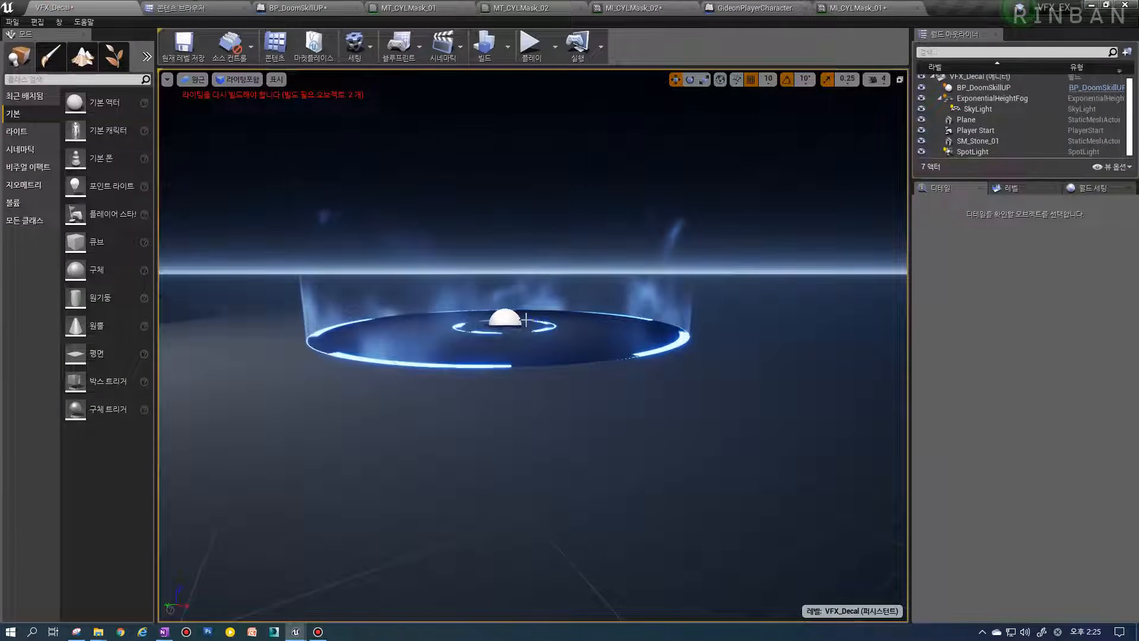
right_click_drag(525, 320, 553, 317)
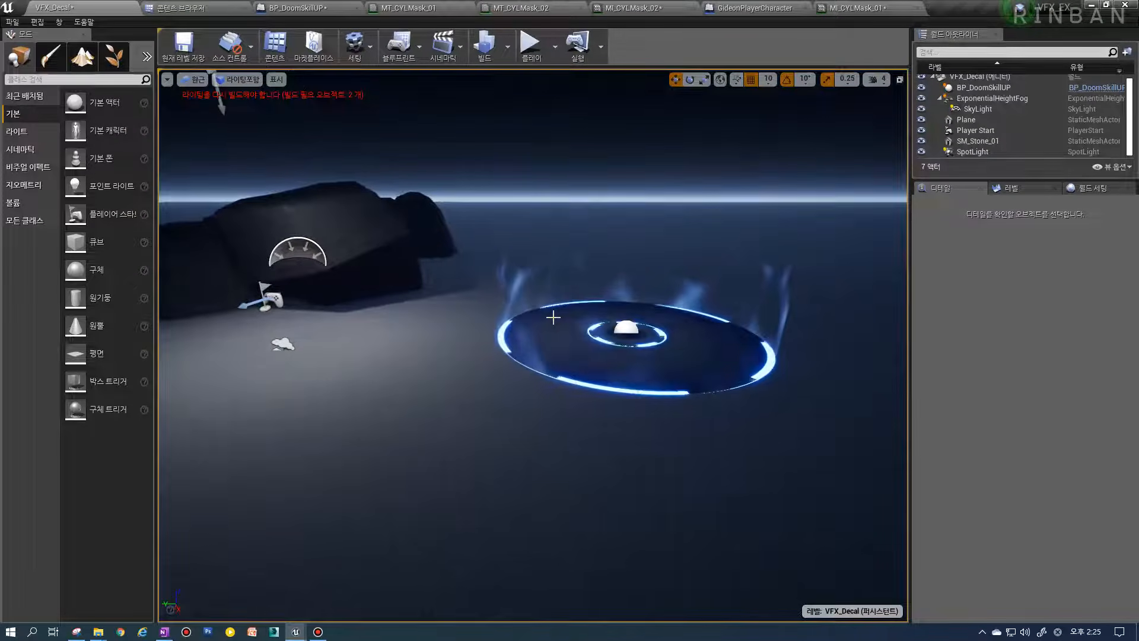
Examine the fakeline Depth Fade network and its 1-x node in MT_CYLMask_01
left_click(548, 8)
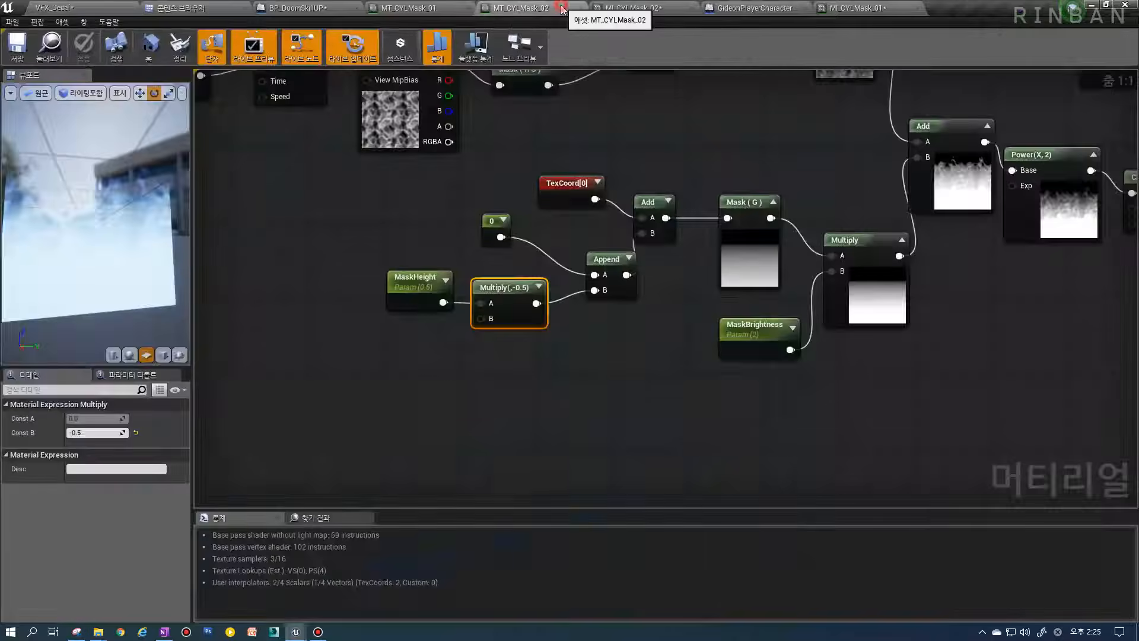
left_click(435, 7)
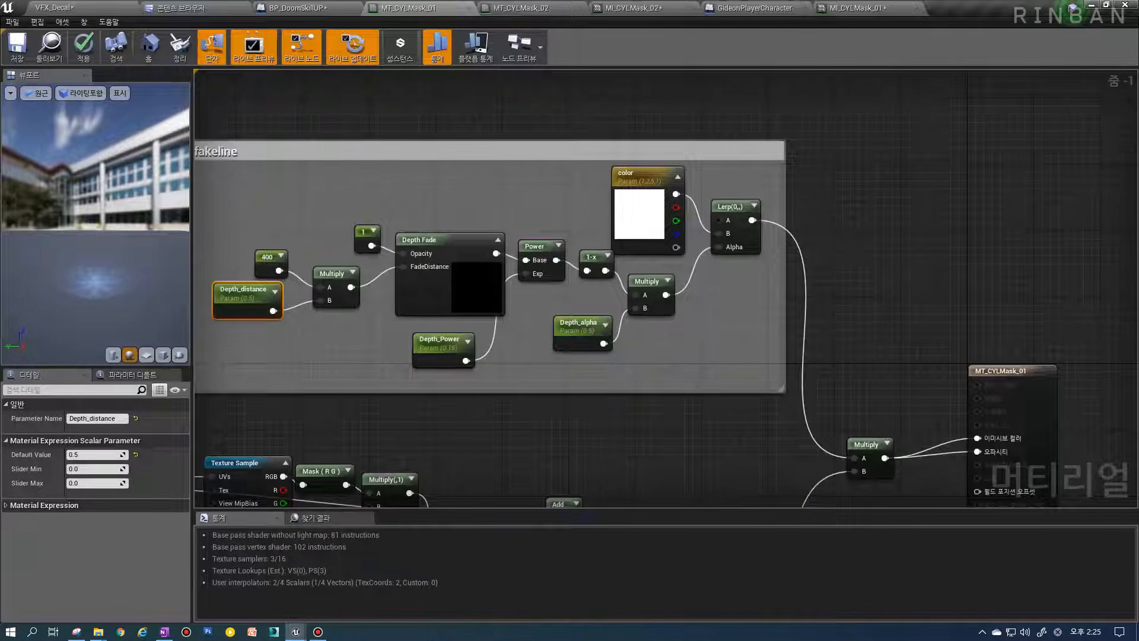
scroll(602, 218, "down", 3)
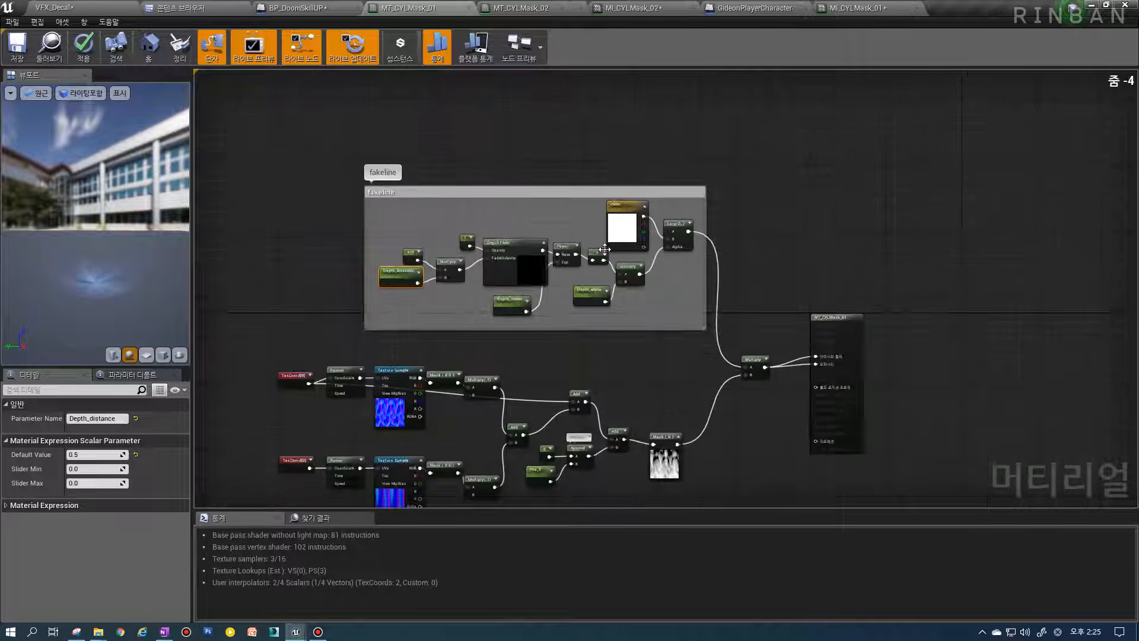
scroll(536, 234, "up", 2)
scroll(536, 234, "up", 2)
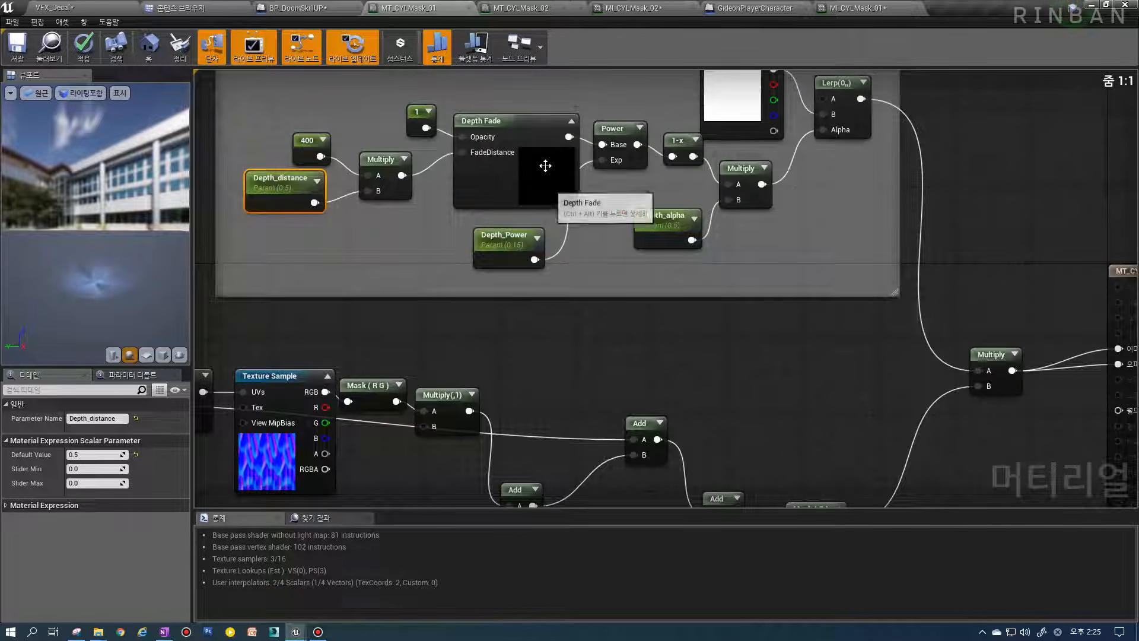
left_click(678, 140)
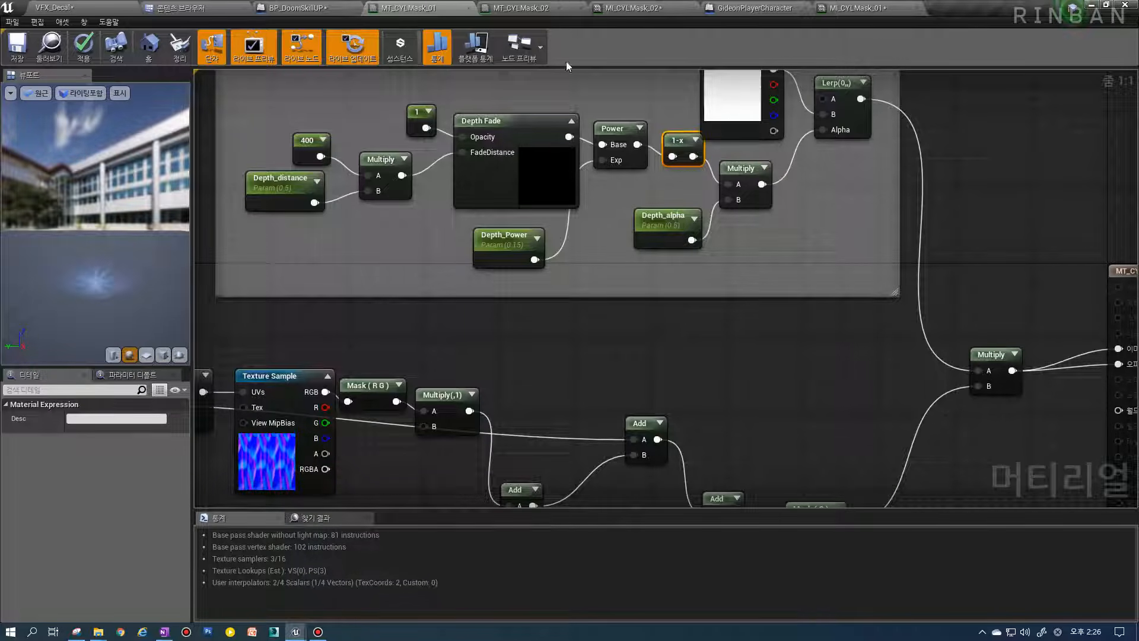
Add a Depth Fade node to MT_CYLMask_02 and wire the Clamp output into its Opacity input
left_click(635, 7)
left_click(516, 7)
right_click_drag(831, 358, 454, 372)
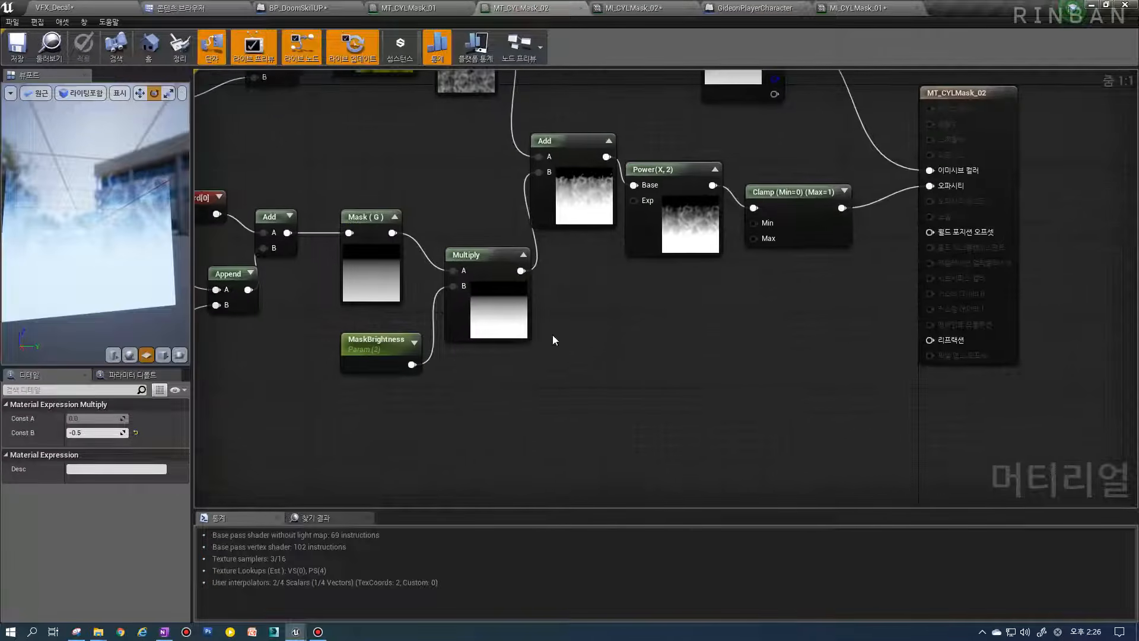
scroll(631, 306, "down", 2)
right_click(784, 283)
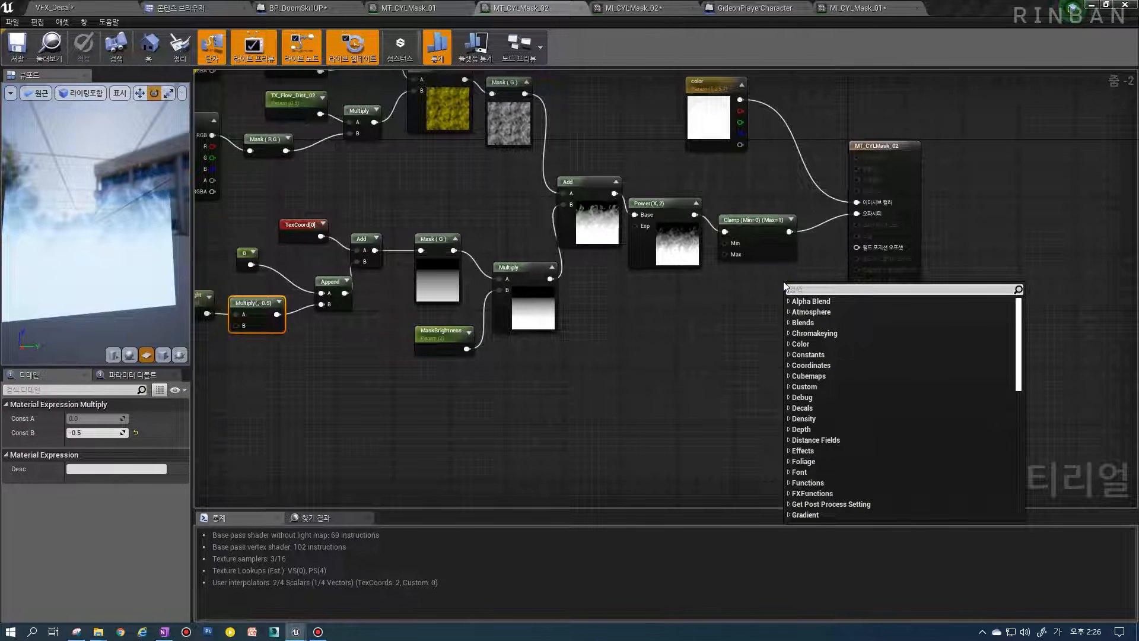
type("pth")
key("Return")
scroll(784, 296, "up", 2)
left_click_drag(756, 240, 731, 265)
left_click_drag(810, 281, 750, 314)
left_click_drag(766, 232, 753, 309)
Add a constant with value 400 and wire it into the Depth Fade node's FadeDistance
left_click_drag(746, 323, 748, 325)
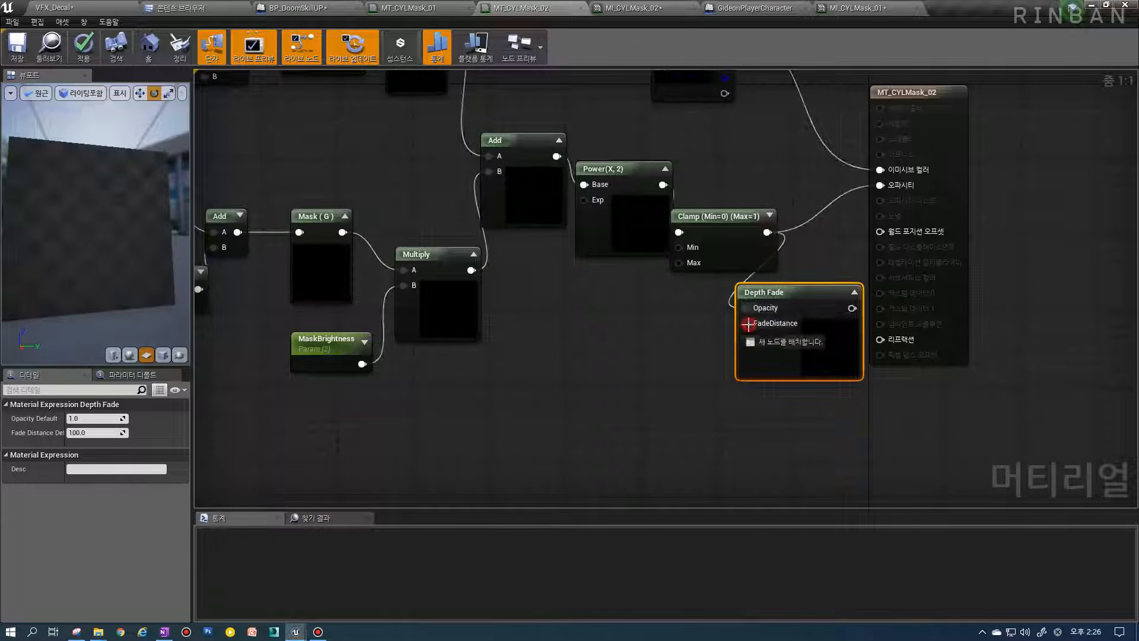
left_click(629, 325)
left_click_drag(649, 349, 742, 336)
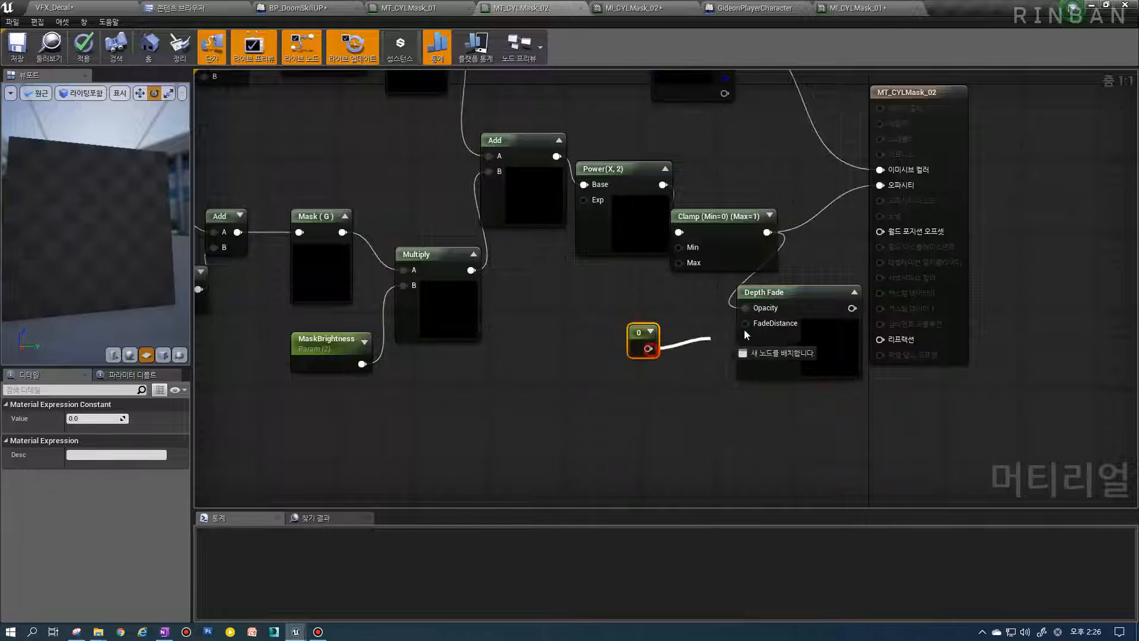
type("400")
key("Return")
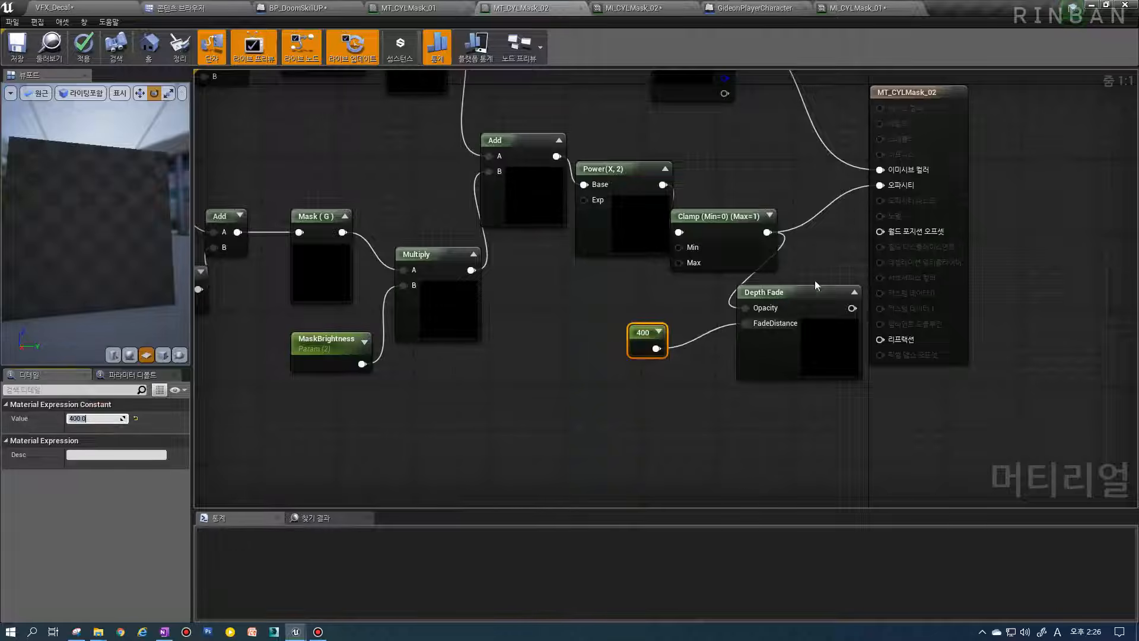
Wire the Depth Fade output into MT_CYLMask_02's opacity input and save the material
left_click_drag(888, 180, 887, 180)
left_click_drag(852, 308, 881, 186)
left_click(13, 48)
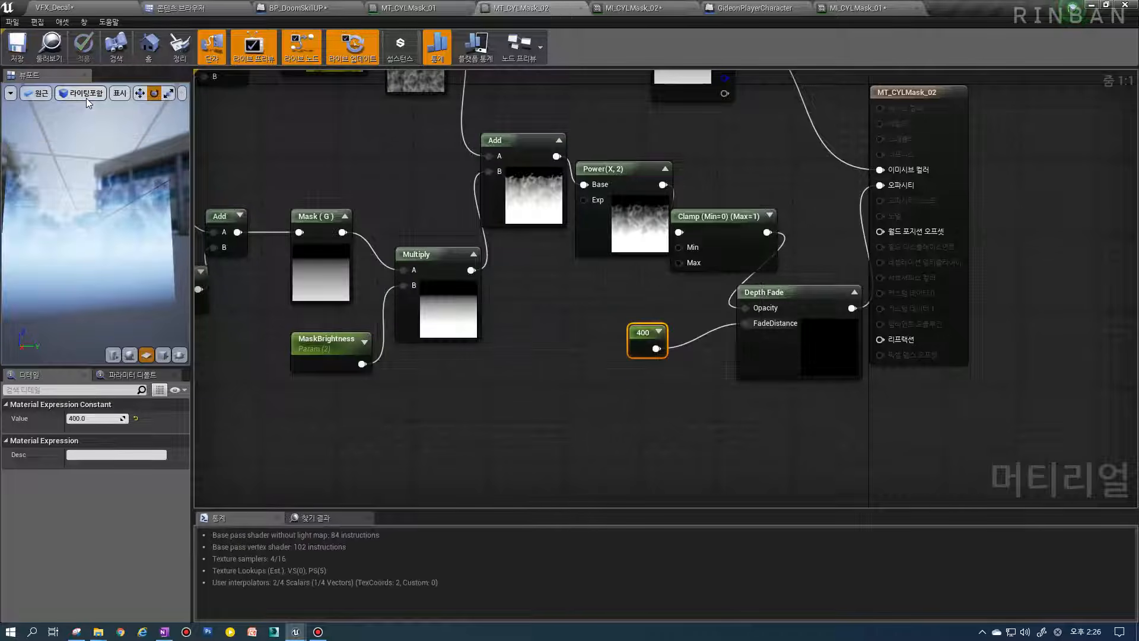
Place a basic cylinder on the floor of the VFX_Decal level beside the effect and assign MT_CYLMask_02 to it
left_click(52, 46)
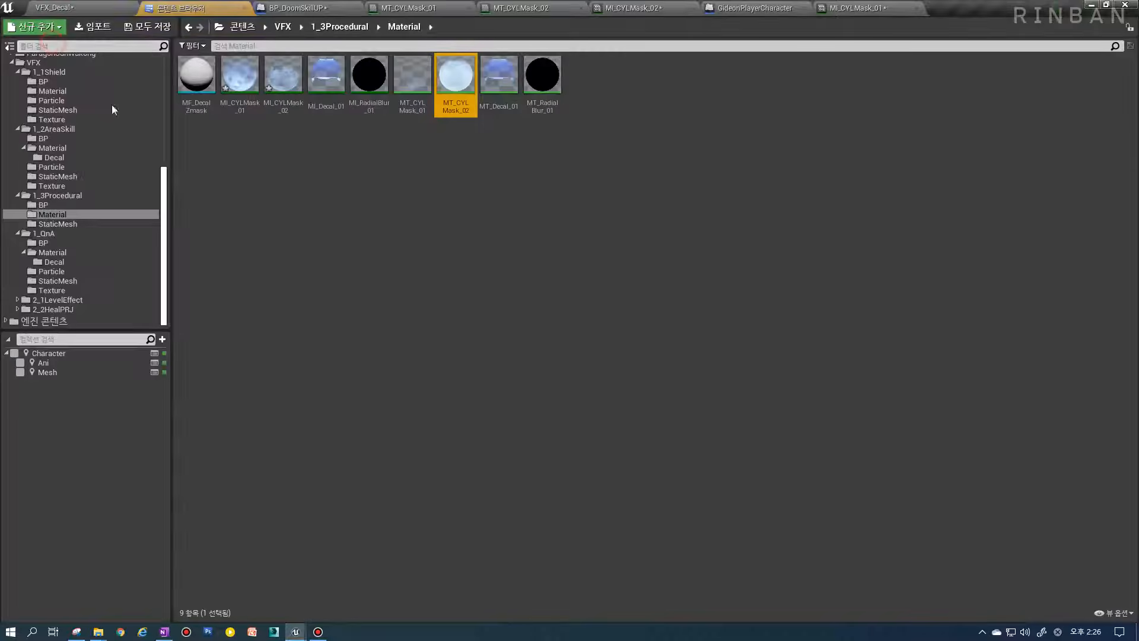
left_click(68, 6)
left_click_drag(75, 297, 359, 424)
left_click_drag(358, 384, 356, 372)
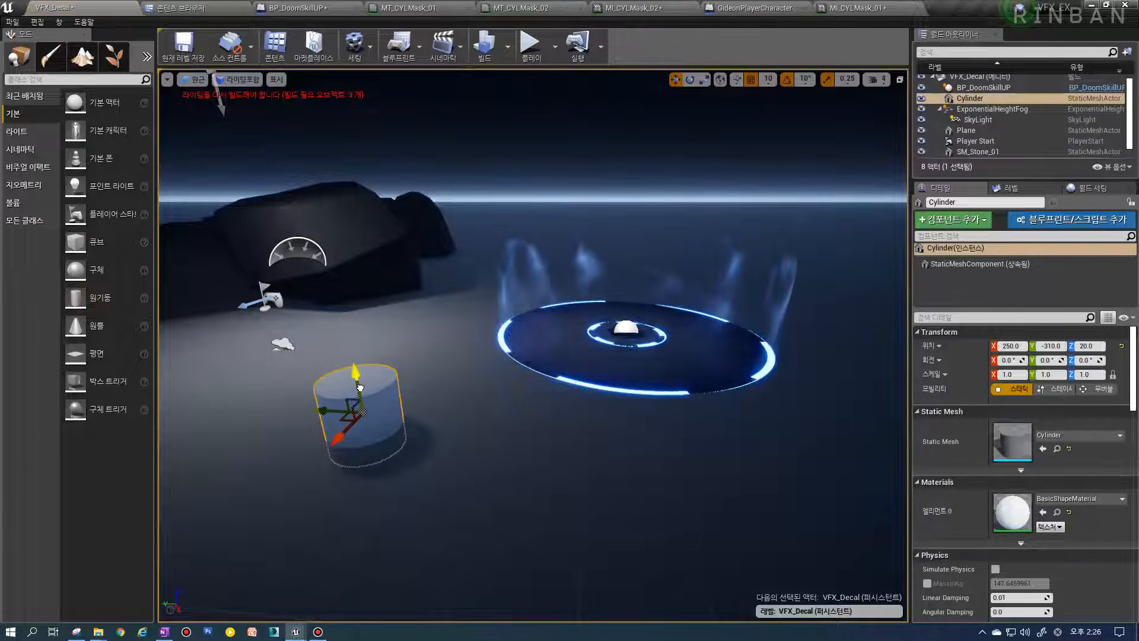
left_click(1043, 512)
Set the cylinder's scale to 1 in X, 1 in Y and 5 in Z, with the proportional scale lock off
right_click_drag(432, 506, 381, 456)
key("w")
key("a")
key("q")
key("e")
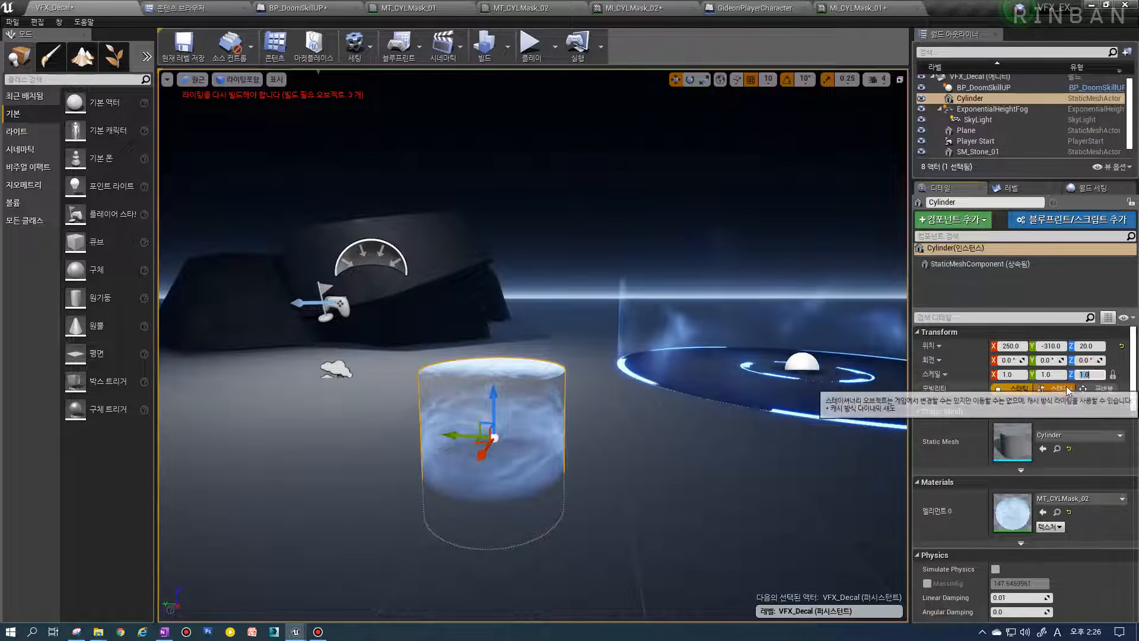
type("5")
key("Return")
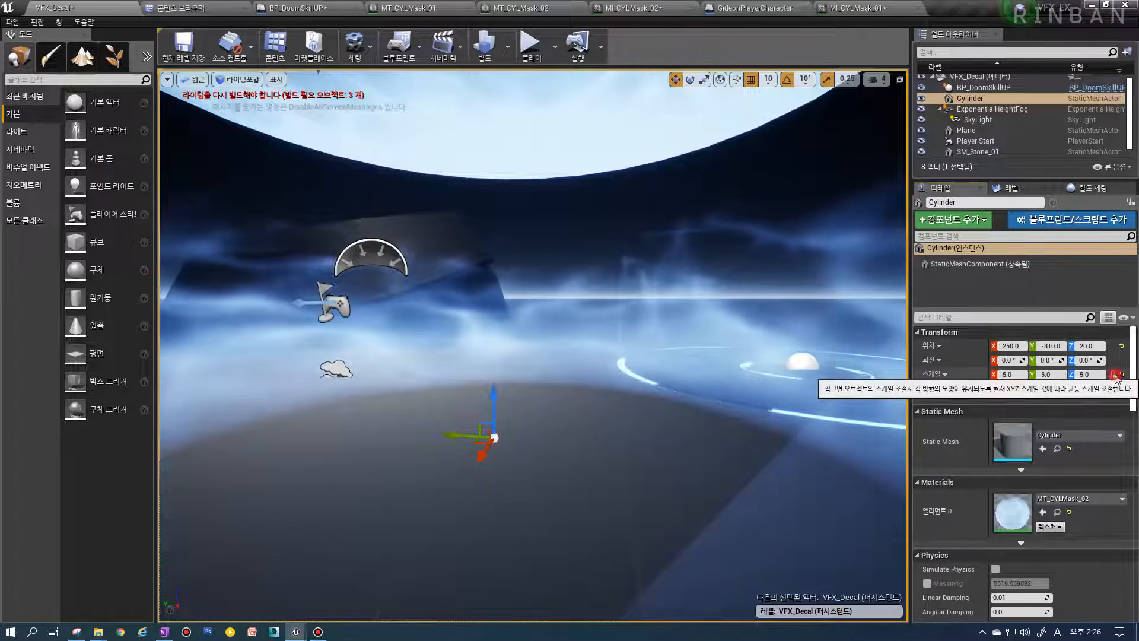
left_click(1116, 375)
left_click(1007, 375)
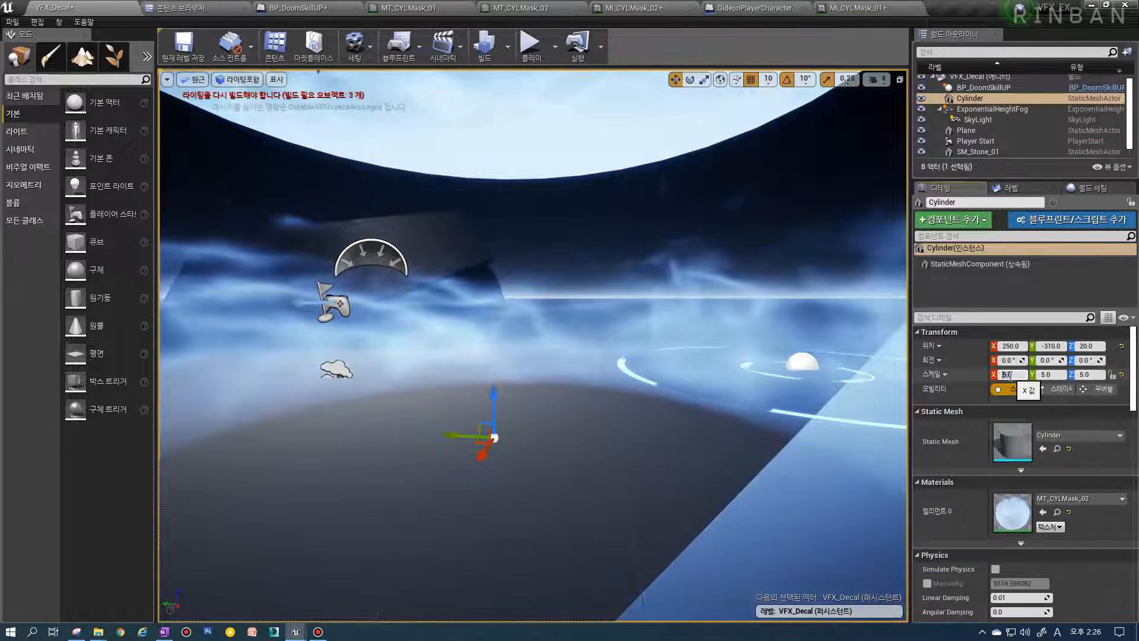
type("1")
key("Tab")
type("1")
key("Return")
scroll(524, 411, "down", 5)
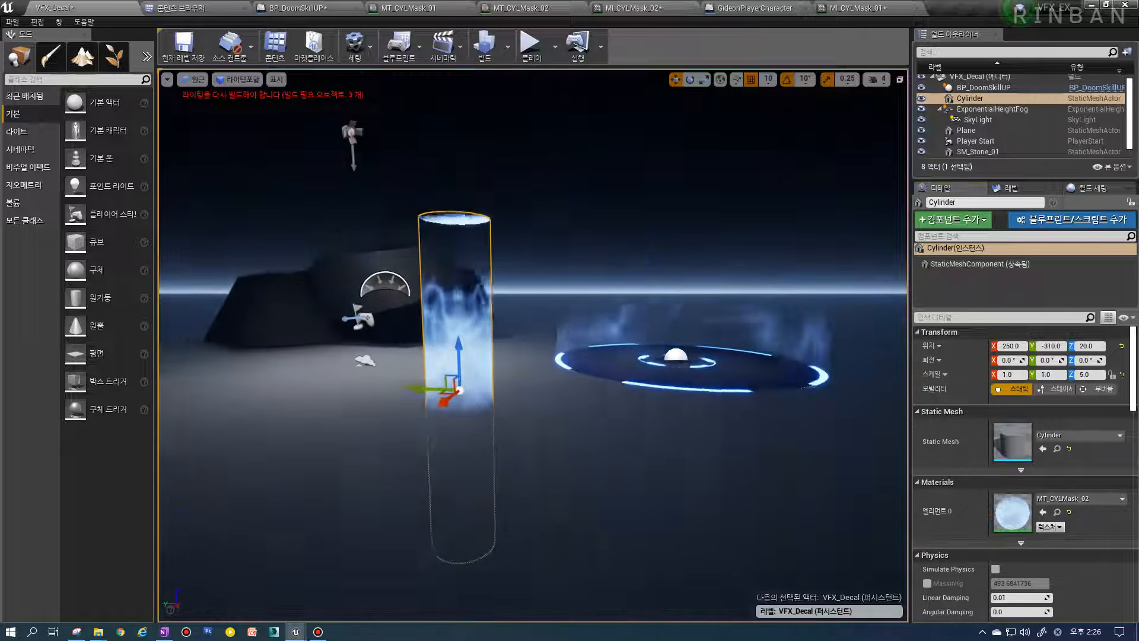
Inspect the depth fade at the cylinder's base, where it meets the floor plane, from several angles
right_click_drag(524, 411, 552, 430)
scroll(524, 412, "up", 6)
left_click(524, 411)
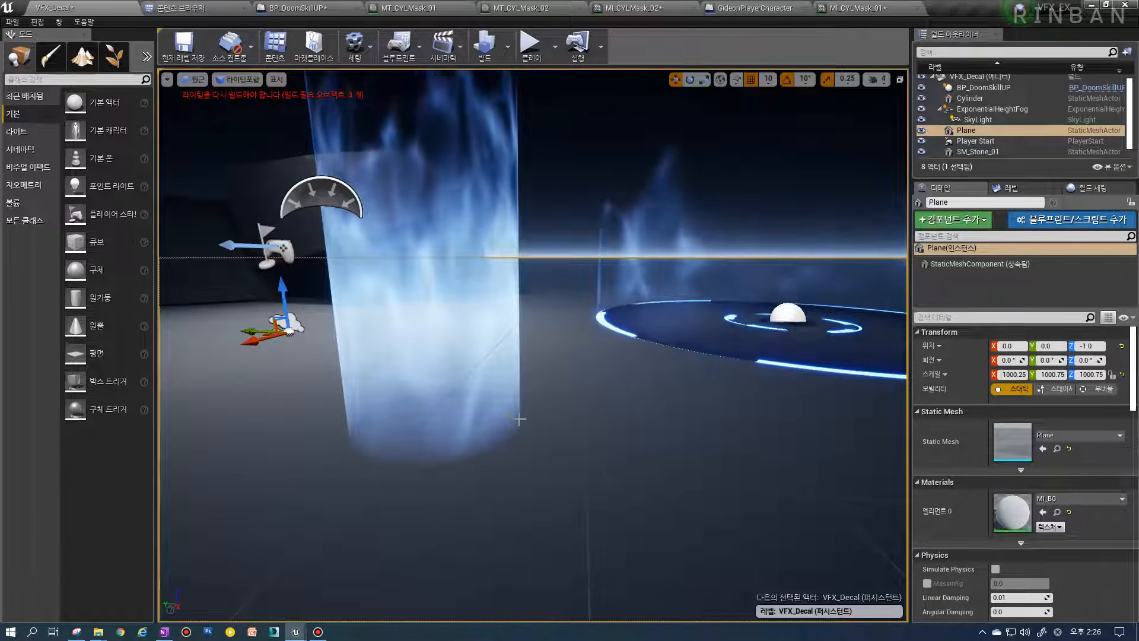
left_click_drag(341, 448, 469, 513, "alt")
right_click_drag(469, 513, 453, 486)
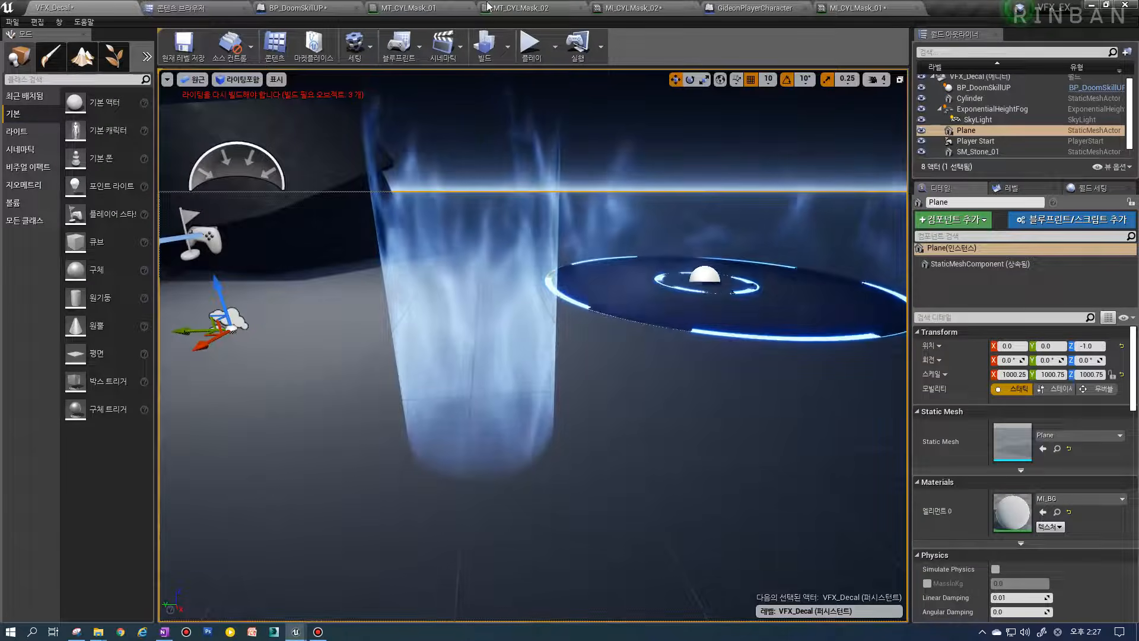
Copy the fakeline depth nodes, from Depth_distance through the Depth_alpha Multiply, out of MT_CYLMask_01 and paste them into MT_CYLMask_02
left_click(422, 8)
right_click_drag(648, 314, 631, 363)
right_click_drag(378, 273, 442, 288)
left_click_drag(309, 168, 317, 173)
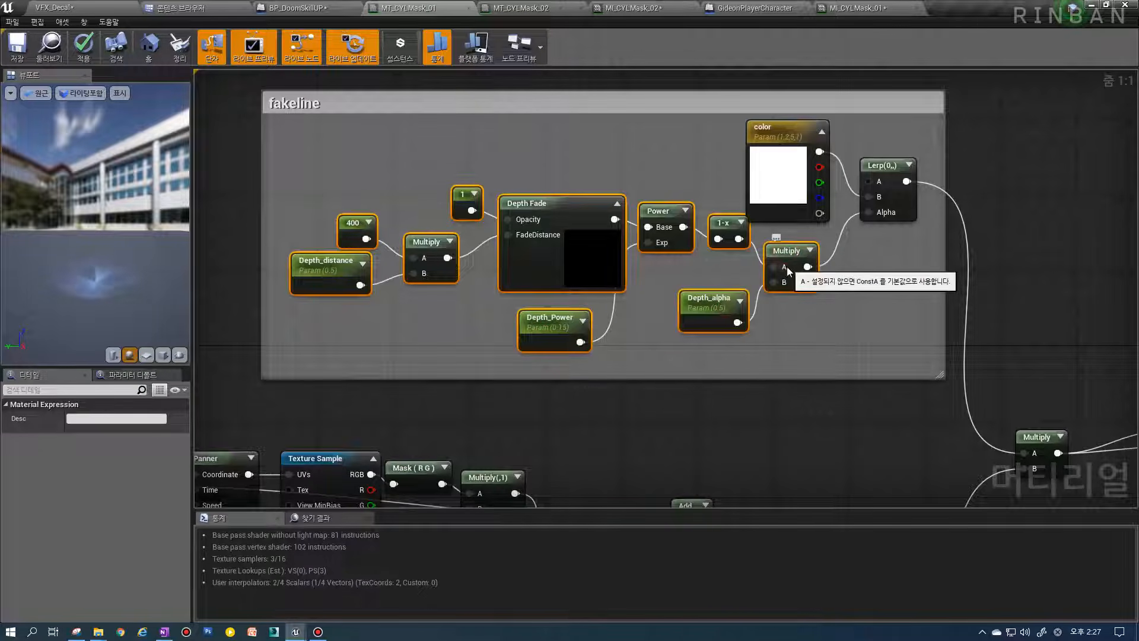
left_click(520, 9)
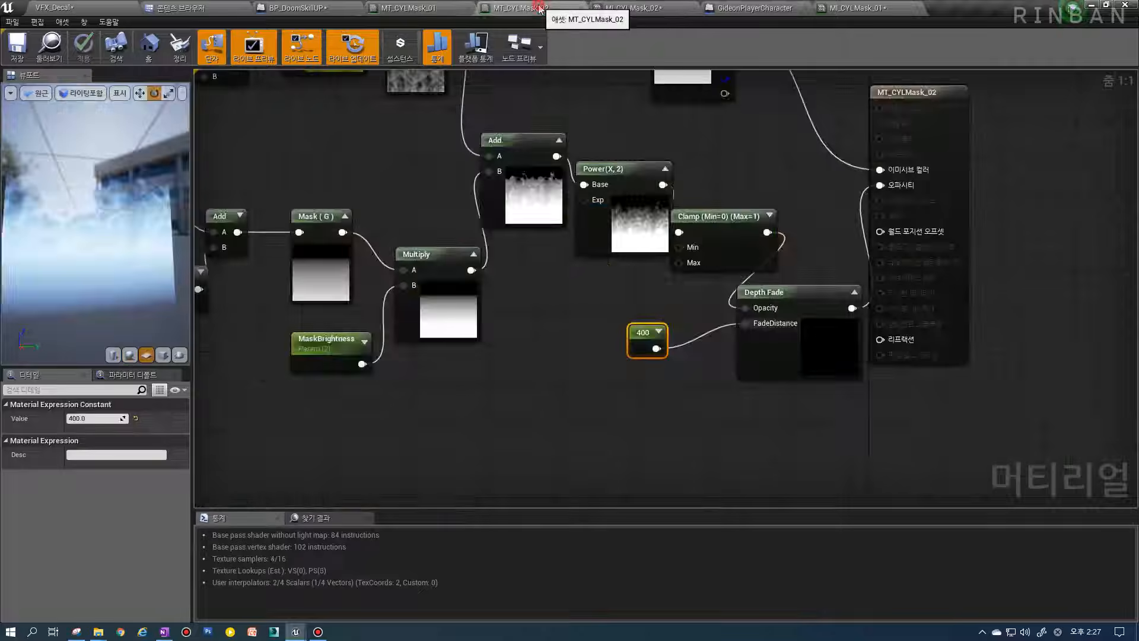
right_click_drag(741, 420, 710, 256)
left_click(537, 335)
key("ctrl+v")
right_click_drag(567, 318, 575, 358)
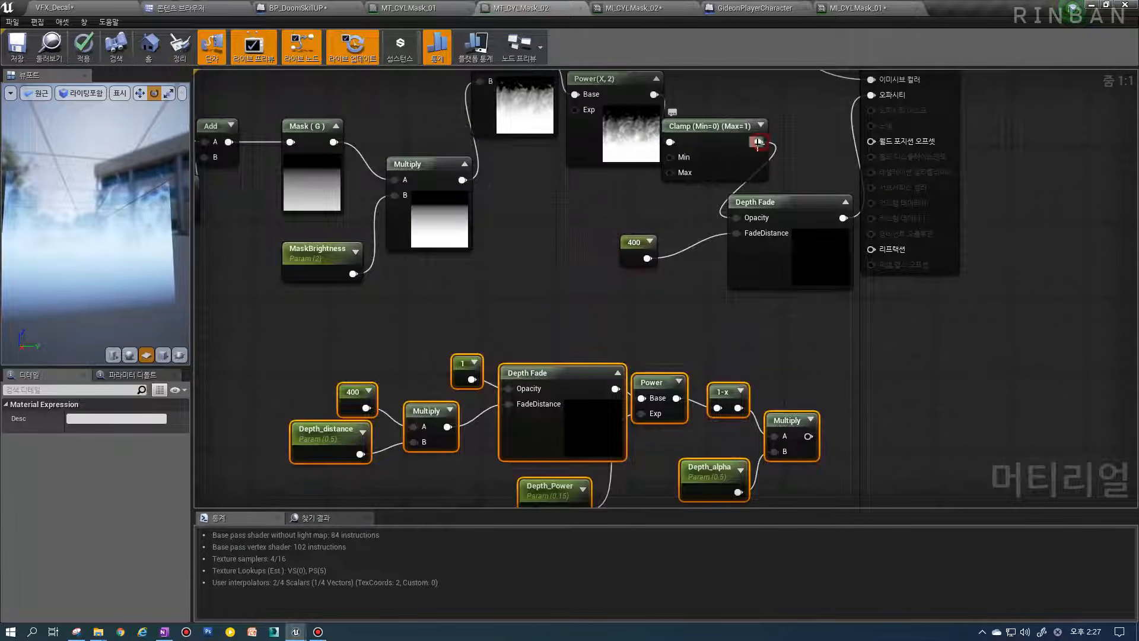
Wire the pasted Depth_alpha Multiply output into MT_CYLMask_02's opacity input in place of the Depth Fade, and save the material
left_click_drag(718, 196, 528, 255)
left_click(864, 452)
left_click_drag(844, 163, 872, 209)
left_click(18, 48)
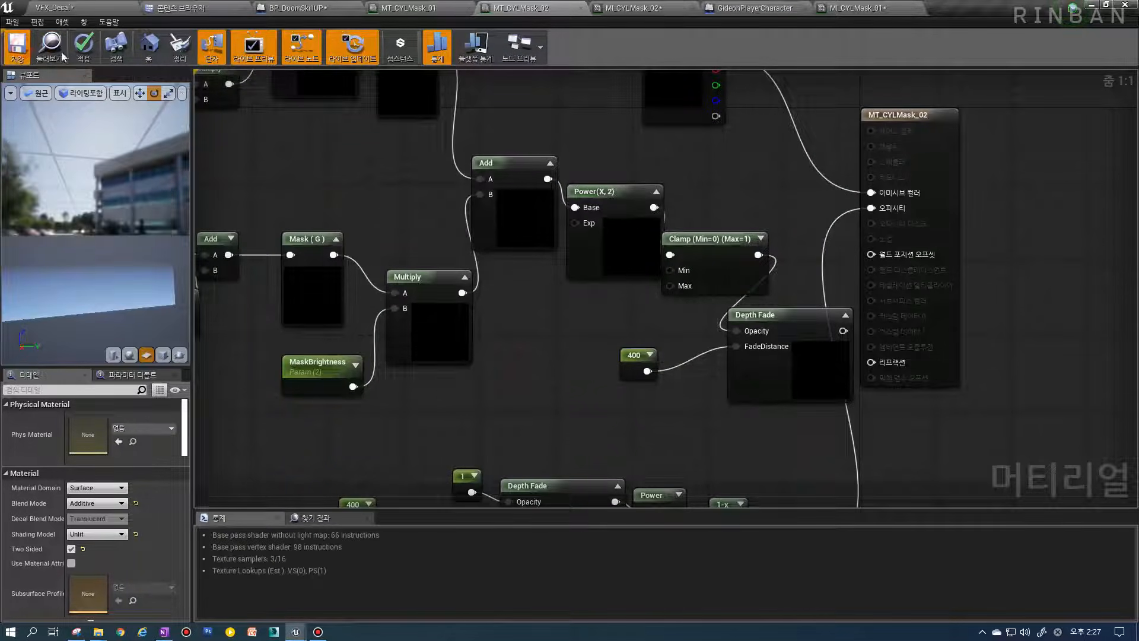
Inspect the inverted depth glow at the cylinder's base in the VFX_Decal level from several angles
right_click_drag(571, 452, 564, 267)
left_click(43, 7)
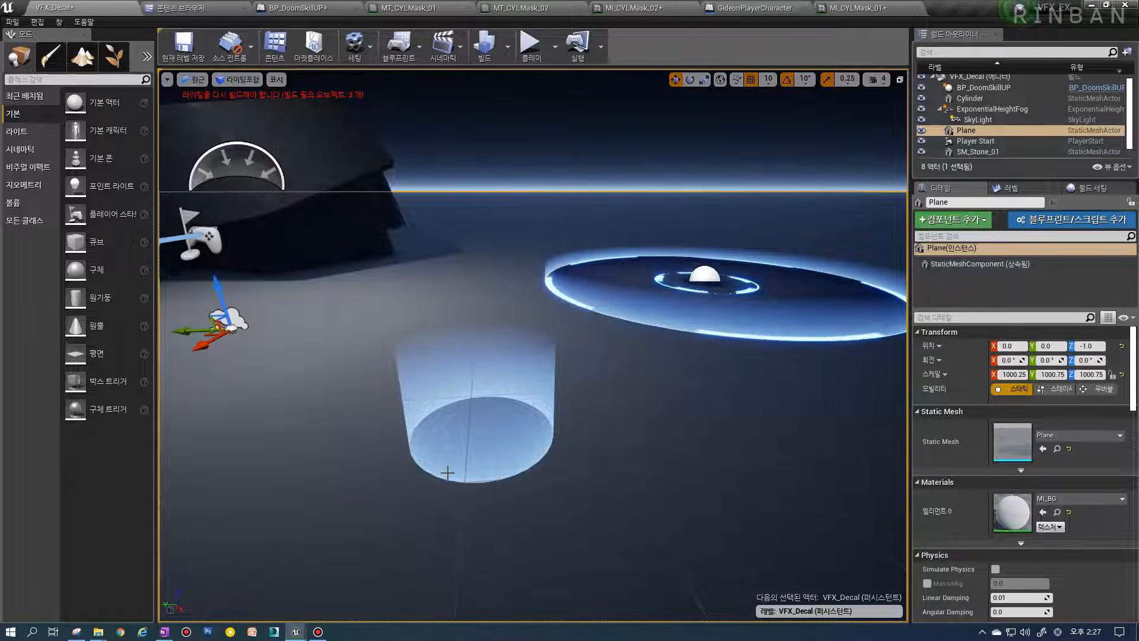
mouse_move(539, 447)
left_mouse_down("alt")
mouse_move(513, 397)
mouse_move(531, 429)
mouse_move(442, 417)
mouse_move(442, 438)
mouse_move(534, 449)
left_mouse_up("alt")
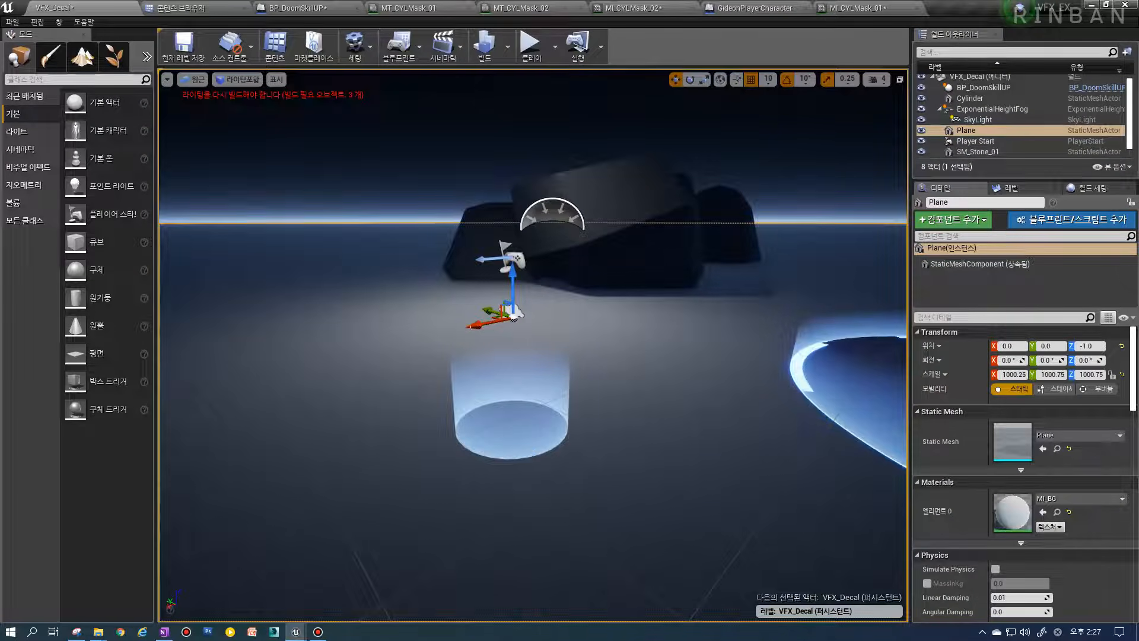
mouse_move(515, 356)
left_mouse_down("alt")
mouse_move(445, 343)
mouse_move(493, 395)
mouse_move(515, 368)
left_mouse_up("alt")
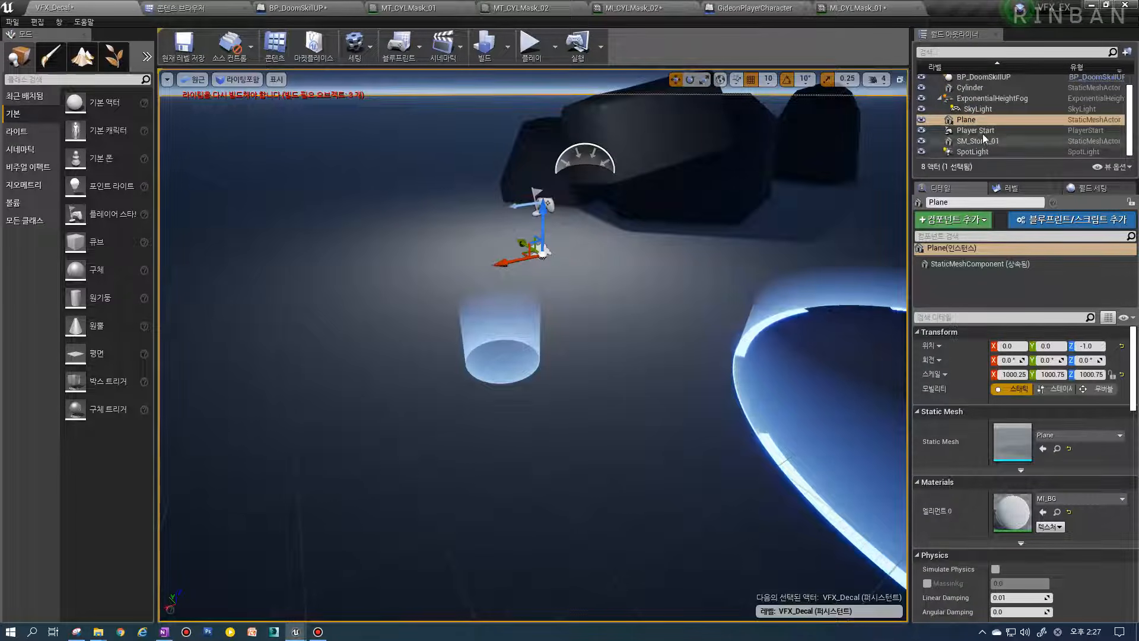
Select the cylinder and move it across the floor to about X 200, Y -150
scroll(983, 122, "up", 1)
left_click(977, 102)
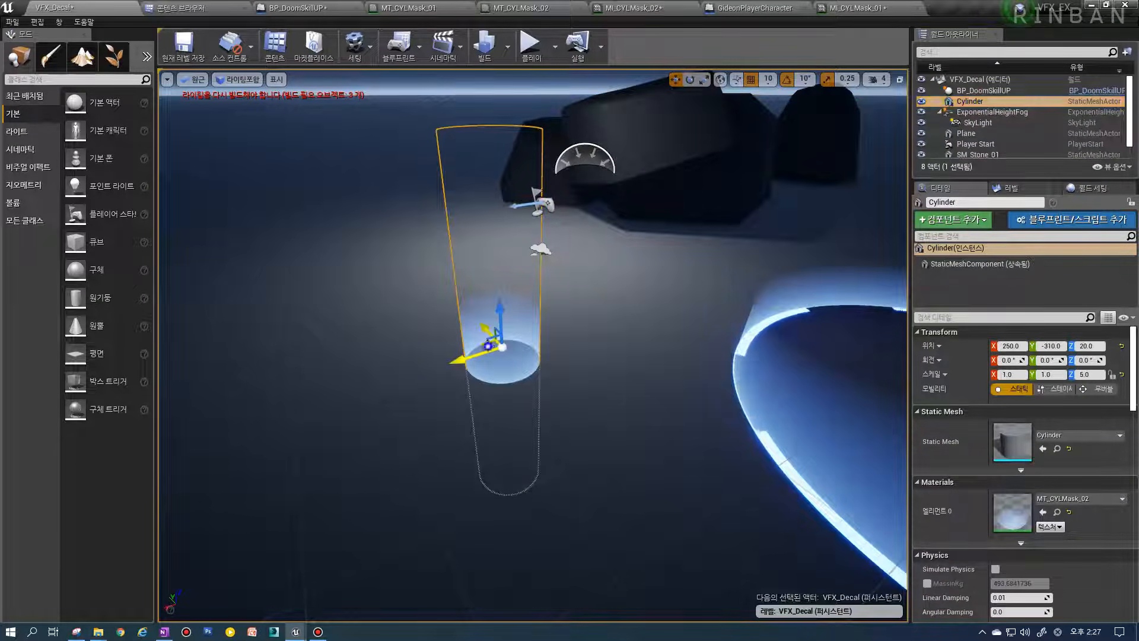
left_click_drag(475, 354, 641, 354, "alt")
right_click_drag(682, 350, 658, 349)
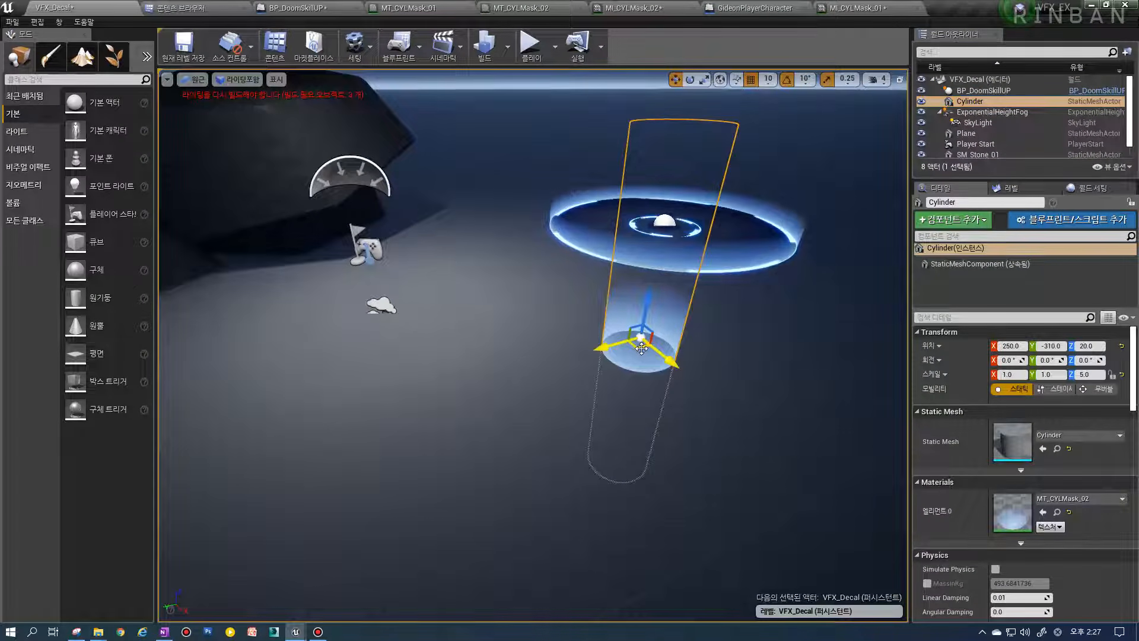
left_click_drag(632, 348, 438, 388)
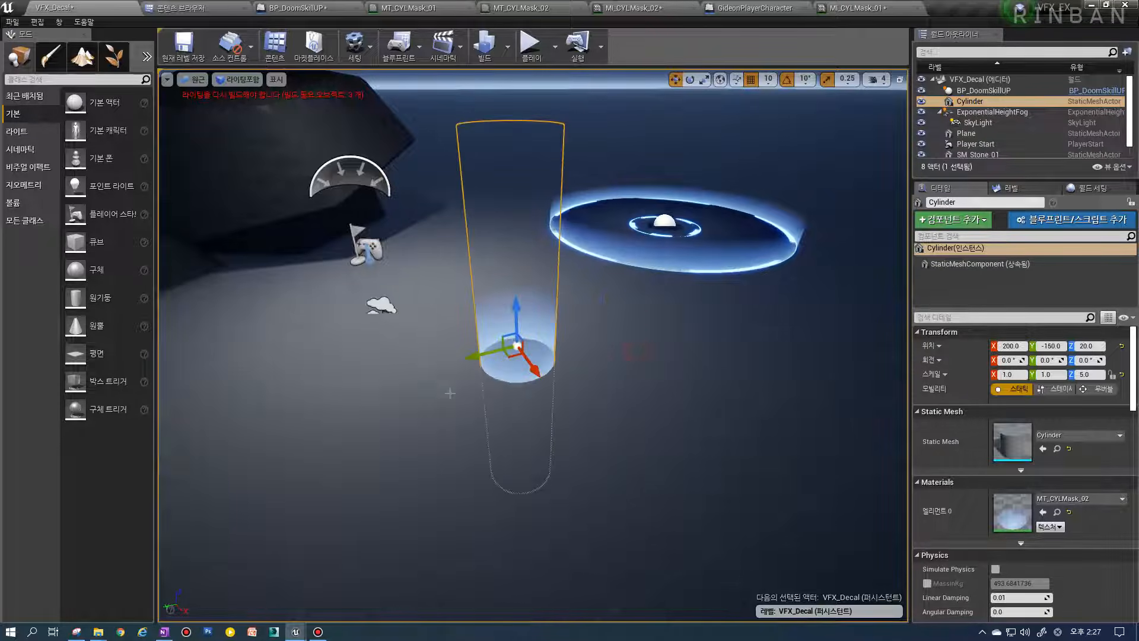
Move the test cylinder across the floor against the rock, to about X -80, Y 420, and view its glow there
scroll(478, 380, "up", 5)
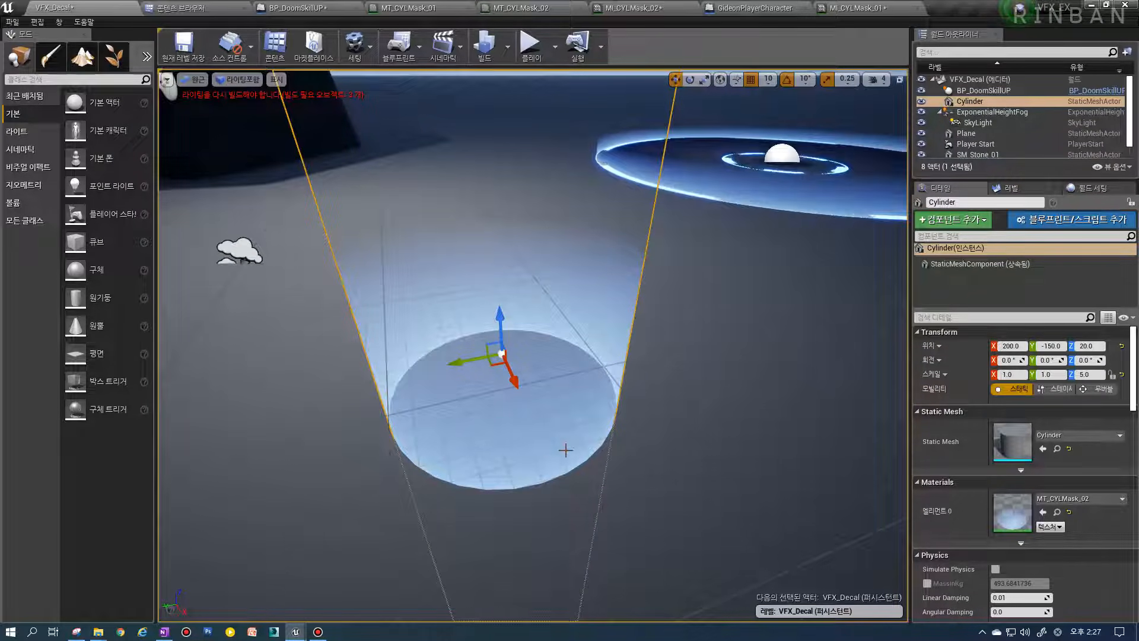
scroll(528, 424, "down", 5)
left_click_drag(506, 355, 324, 293)
right_click_drag(330, 309, 542, 355)
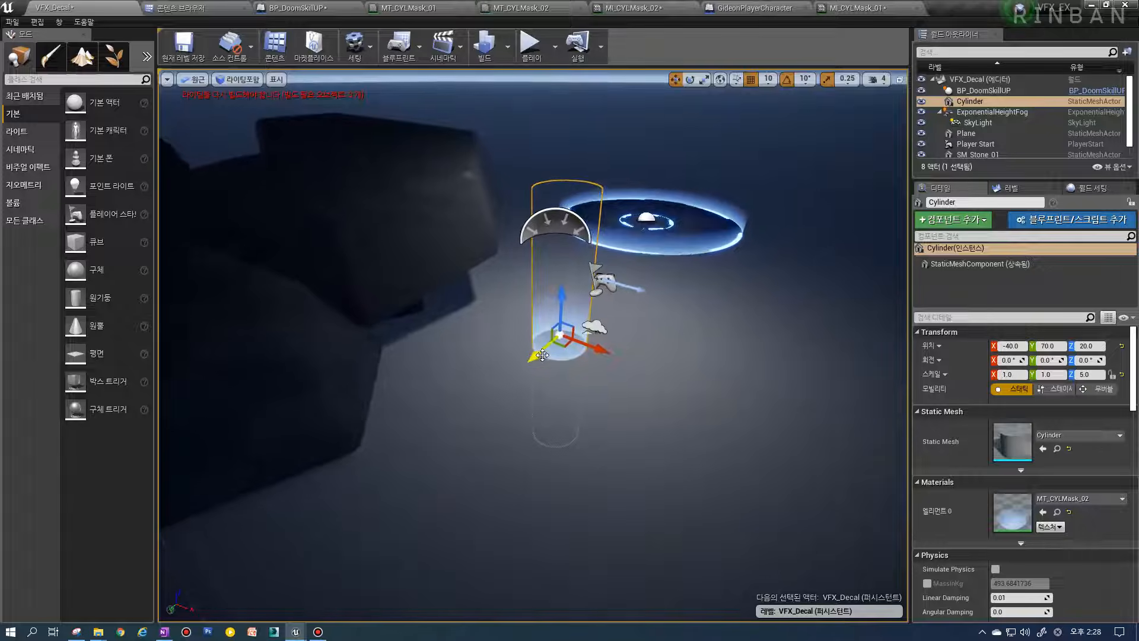
left_click_drag(571, 348, 391, 479)
right_click_drag(391, 480, 237, 475)
right_click_drag(559, 338, 480, 369)
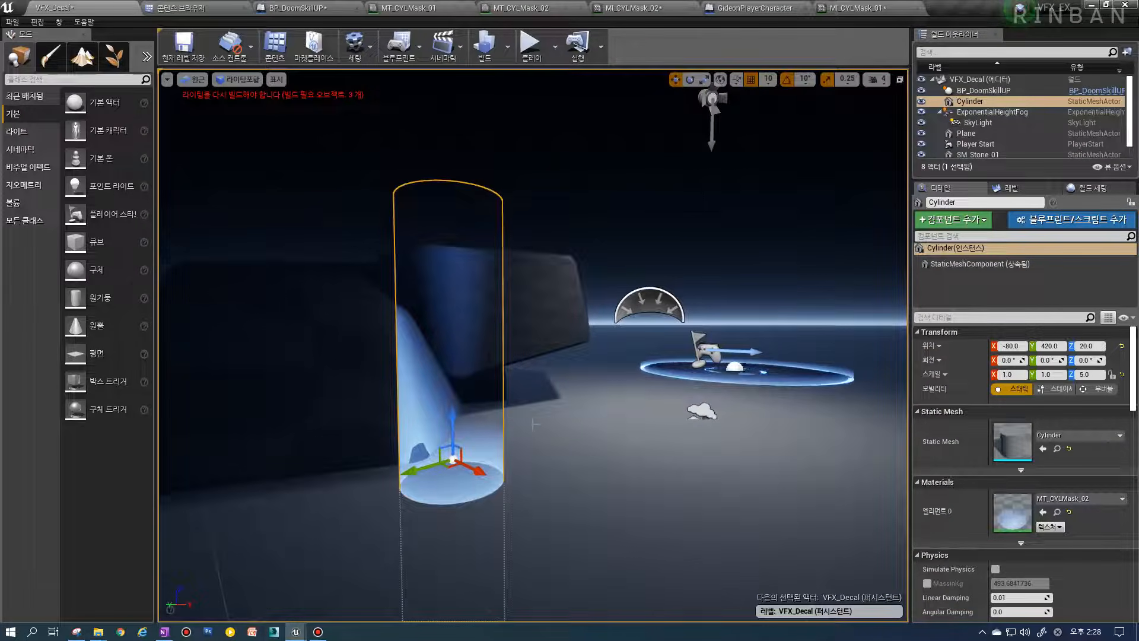
Reconnect the original Depth Fade output to MT_CYLMask_02's opacity input and save the material
left_click(537, 8)
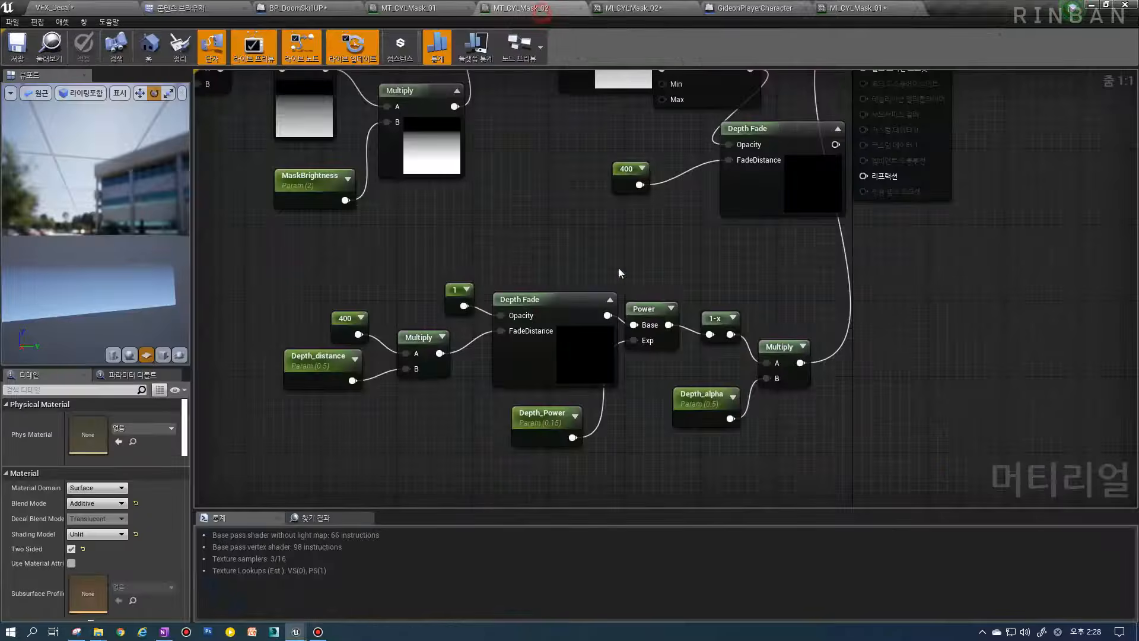
right_click_drag(672, 220, 581, 339)
left_click_drag(774, 154, 773, 141)
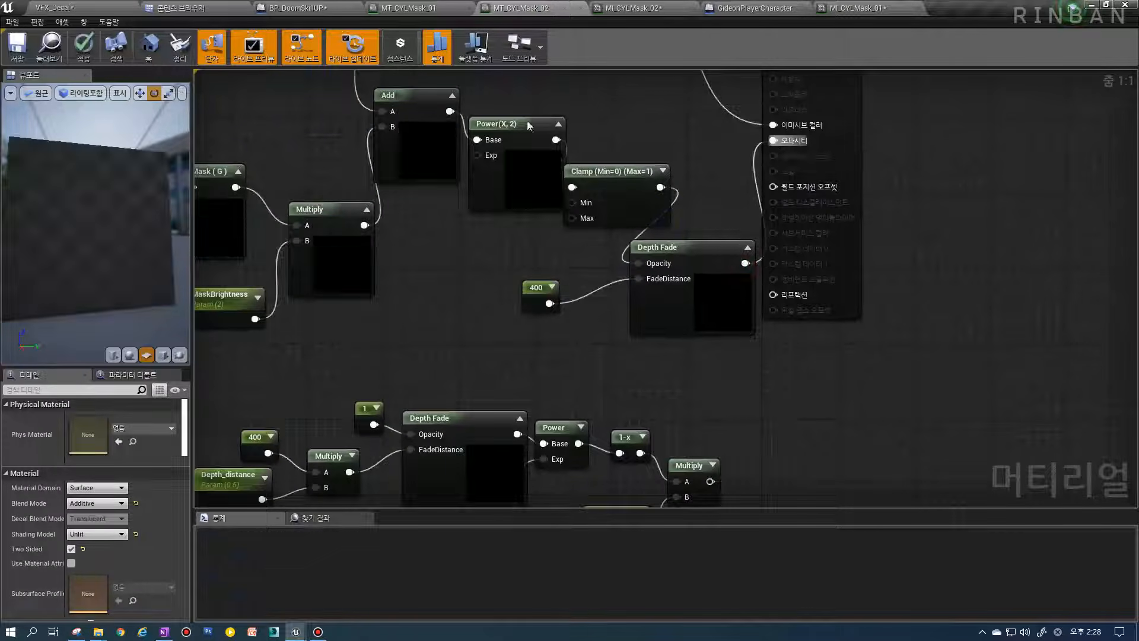
left_click(16, 46)
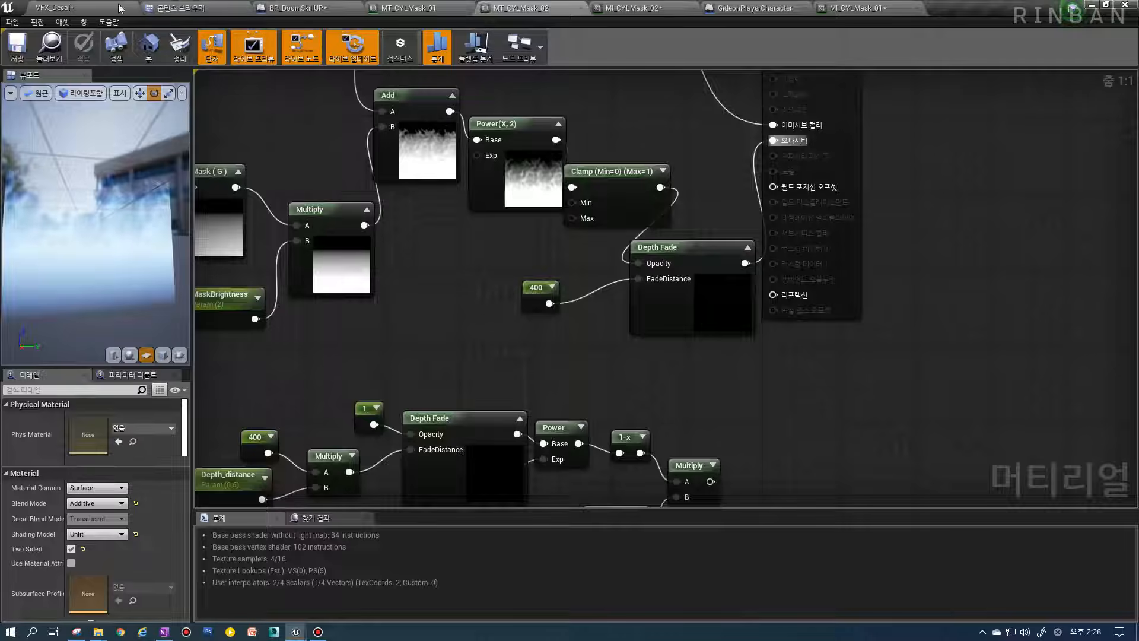
Delete the test cylinder from the VFX_Decal level
left_click(89, 8)
right_click_drag(430, 405, 415, 451)
right_click_drag(377, 196, 376, 173)
key("Delete")
Examine MT_CYLMask_01's fakeline group and how it combines with the texture nodes into emissive color and opacity
left_click(667, 8)
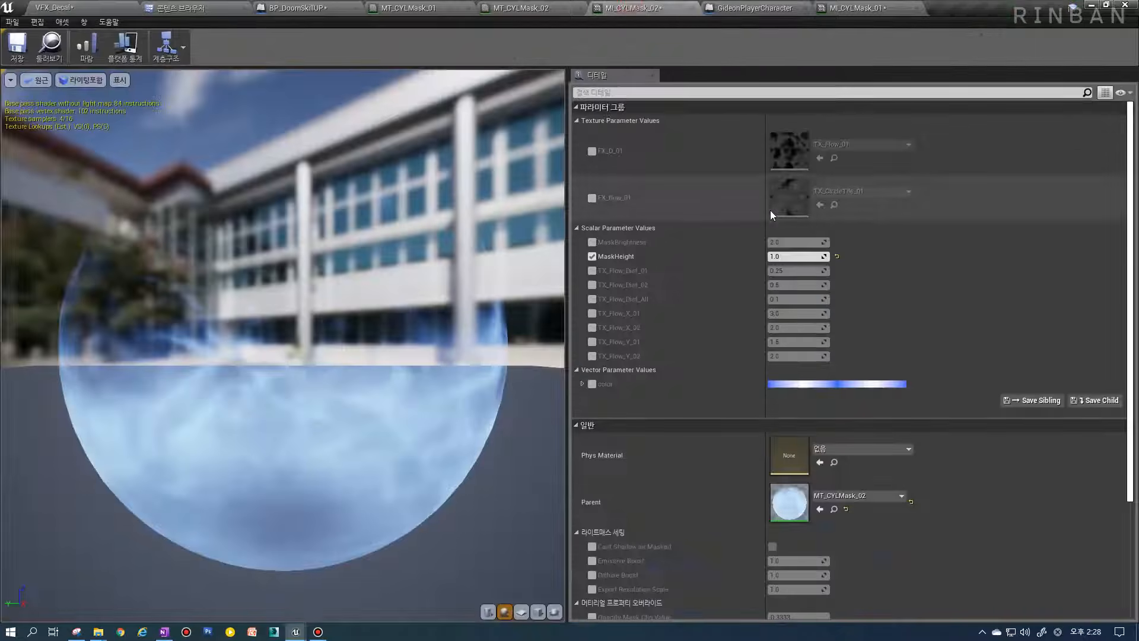
left_click(749, 8)
left_click(858, 8)
left_click(460, 7)
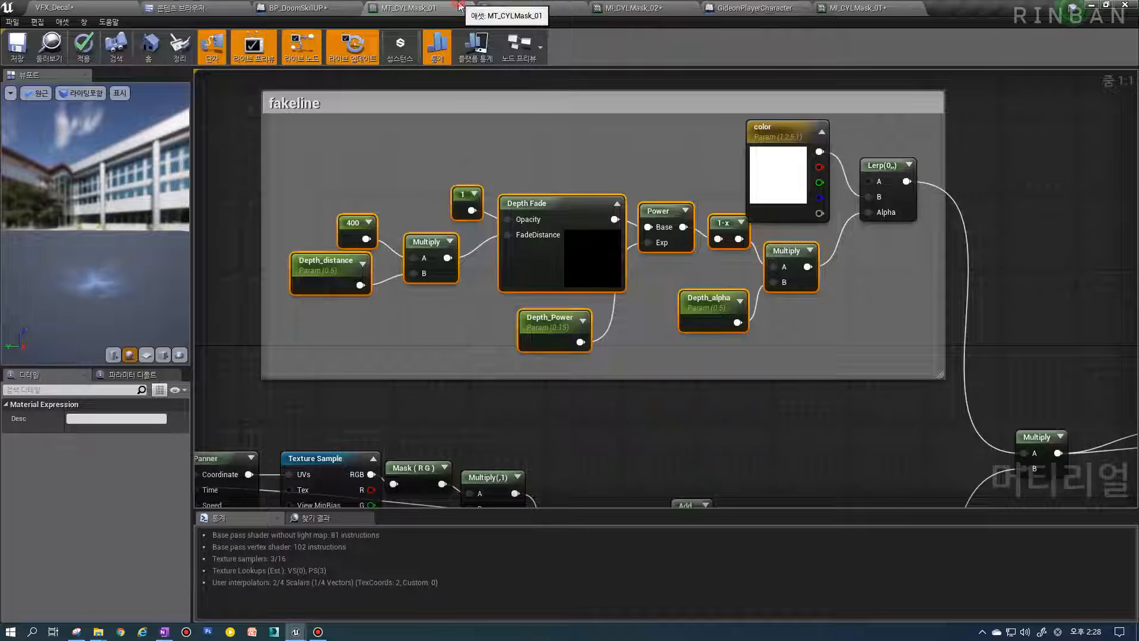
scroll(710, 273, "down", 4)
right_click_drag(564, 294, 555, 257)
scroll(345, 91, "up", 1)
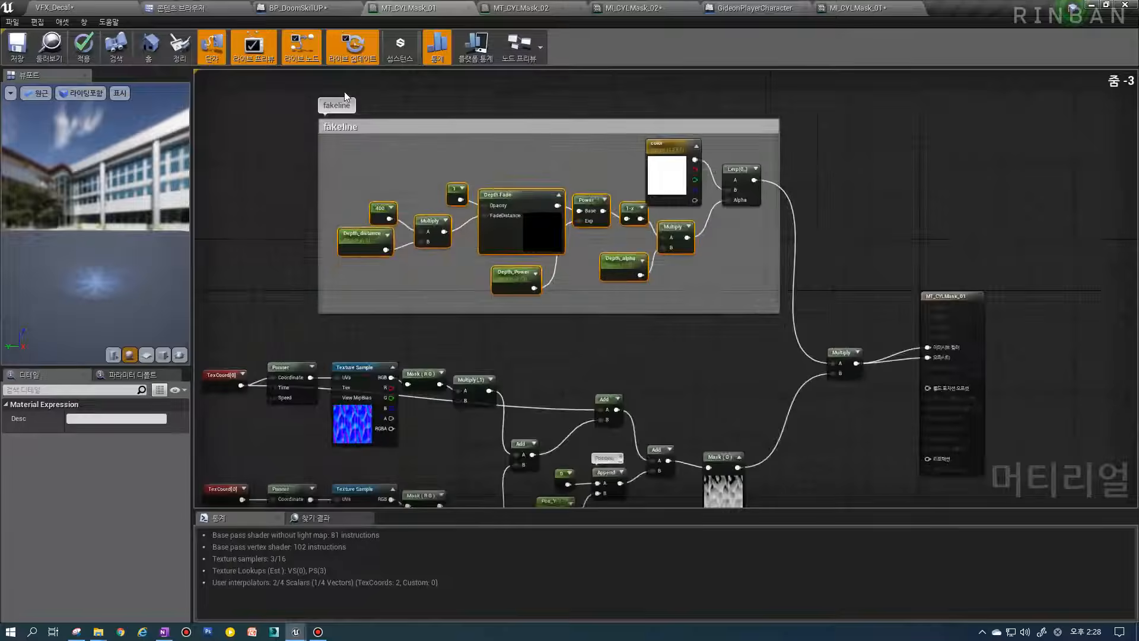
left_click(363, 128)
right_click_drag(704, 287, 716, 194)
scroll(603, 273, "up", 1)
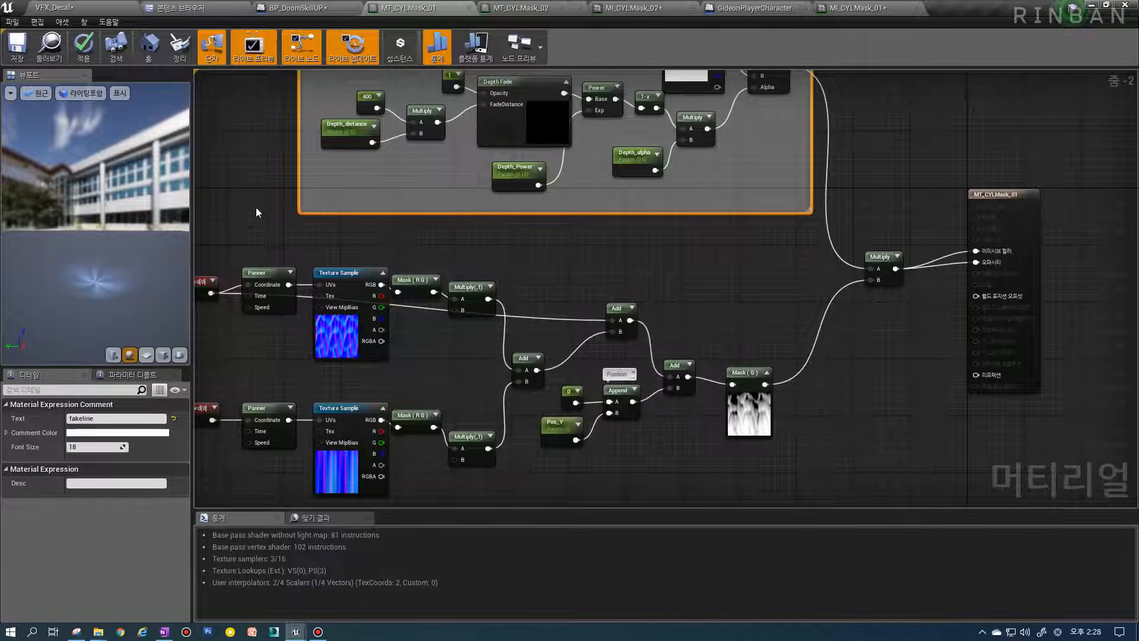
Compare the flame ring in the VFX_Decal level with MT_CYLMask_02's node graph and its MI_CYLMask_02 instance
left_click(92, 6)
right_click_drag(699, 333, 665, 356)
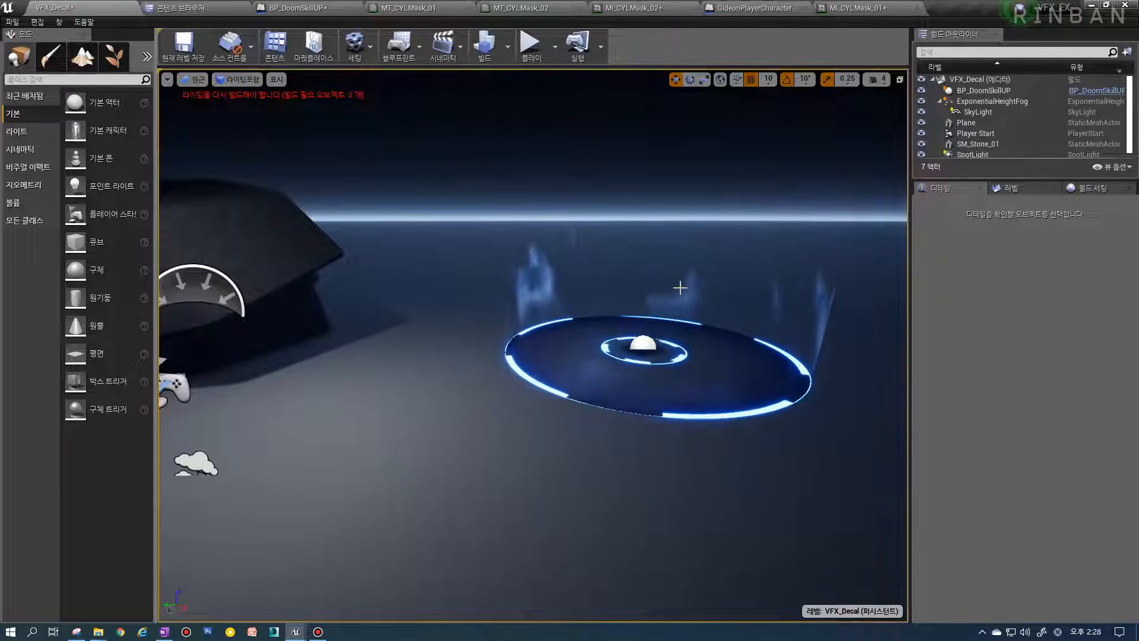
left_click(521, 8)
scroll(557, 364, "down", 1)
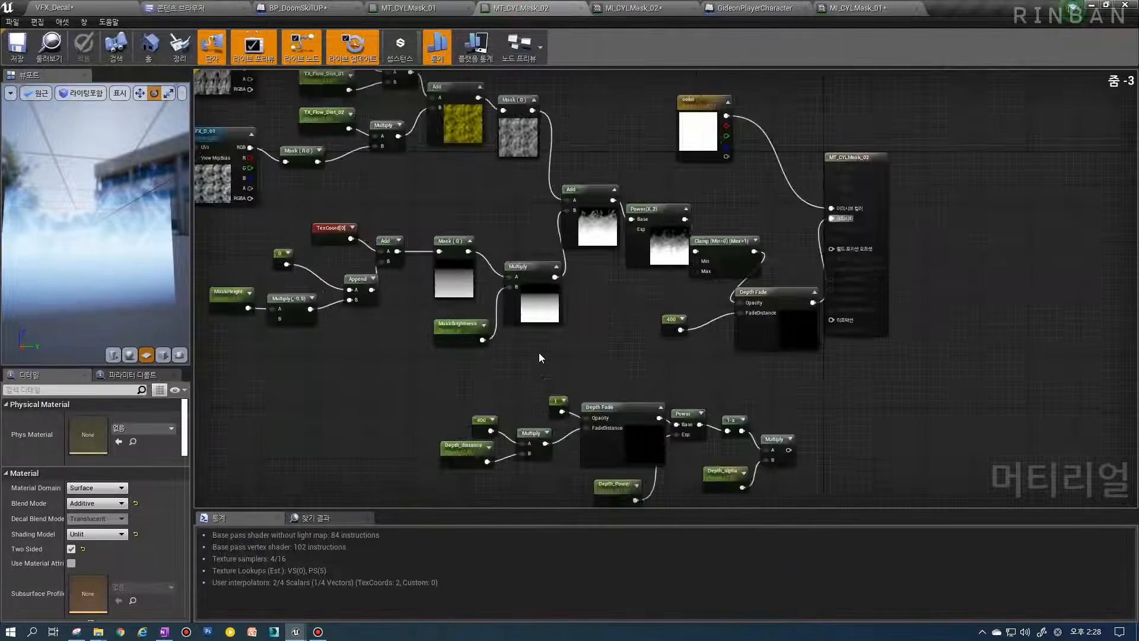
left_click(631, 9)
left_click(95, 8)
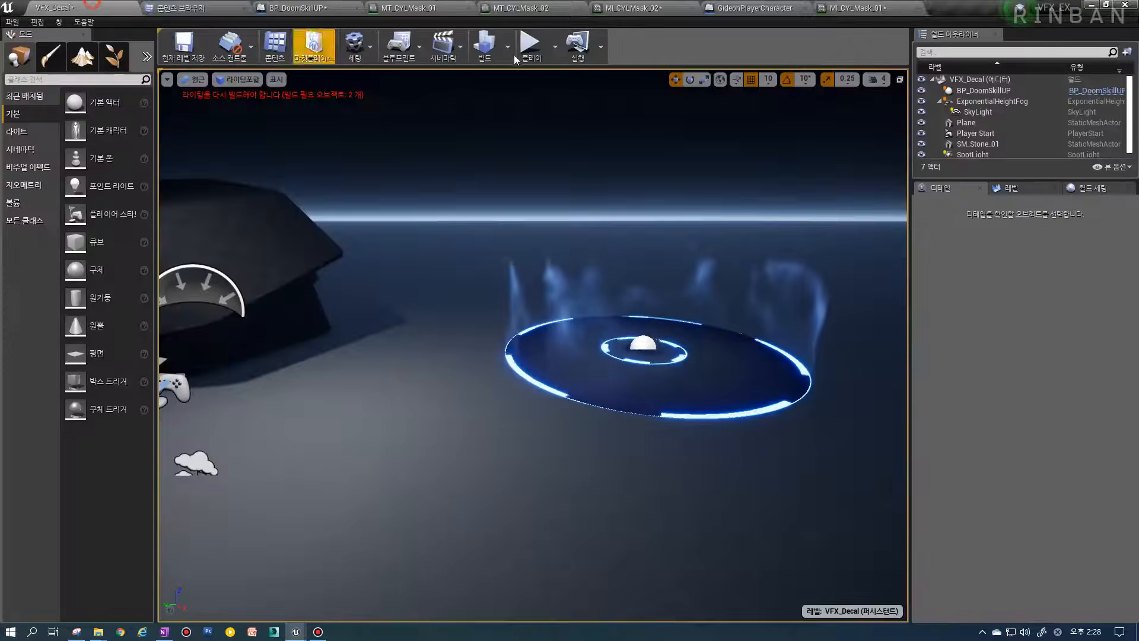
Set MaskHeight to about 0.64 in MI_CYLMask_02 and wire MT_CYLMask_02's Clamp output straight into opacity, saving the material
left_click_drag(619, 8, 734, 101)
mouse_move(1017, 369)
left_mouse_down()
mouse_move(989, 488)
mouse_move(1016, 357)
left_mouse_up()
left_click(553, 8)
scroll(468, 233, "up", 4)
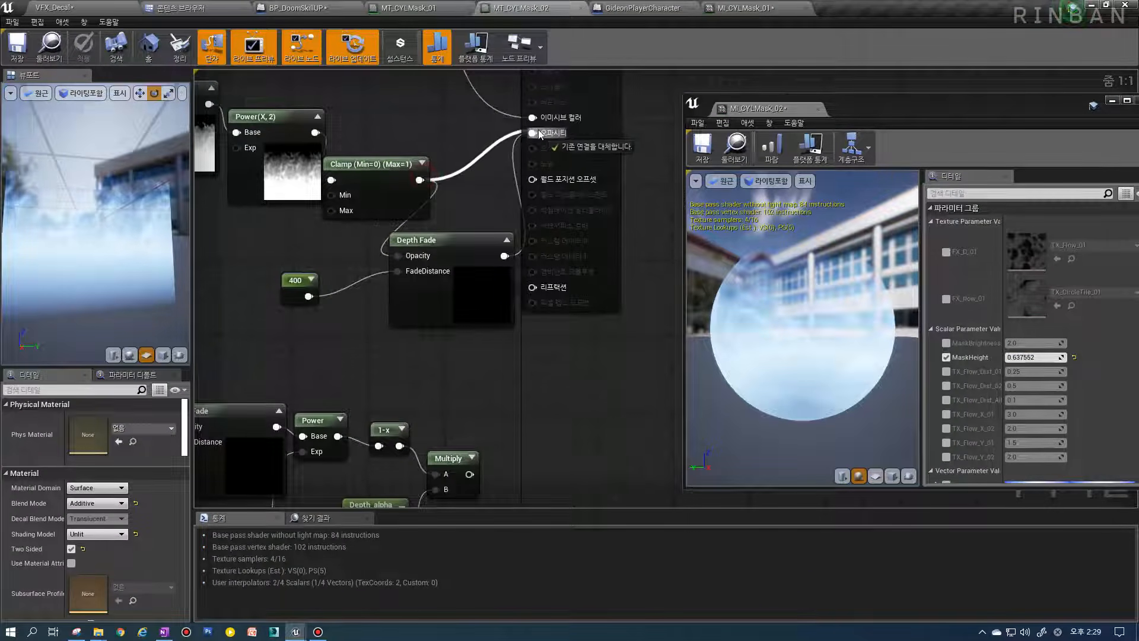
left_click_drag(540, 135, 540, 133)
left_click(15, 51)
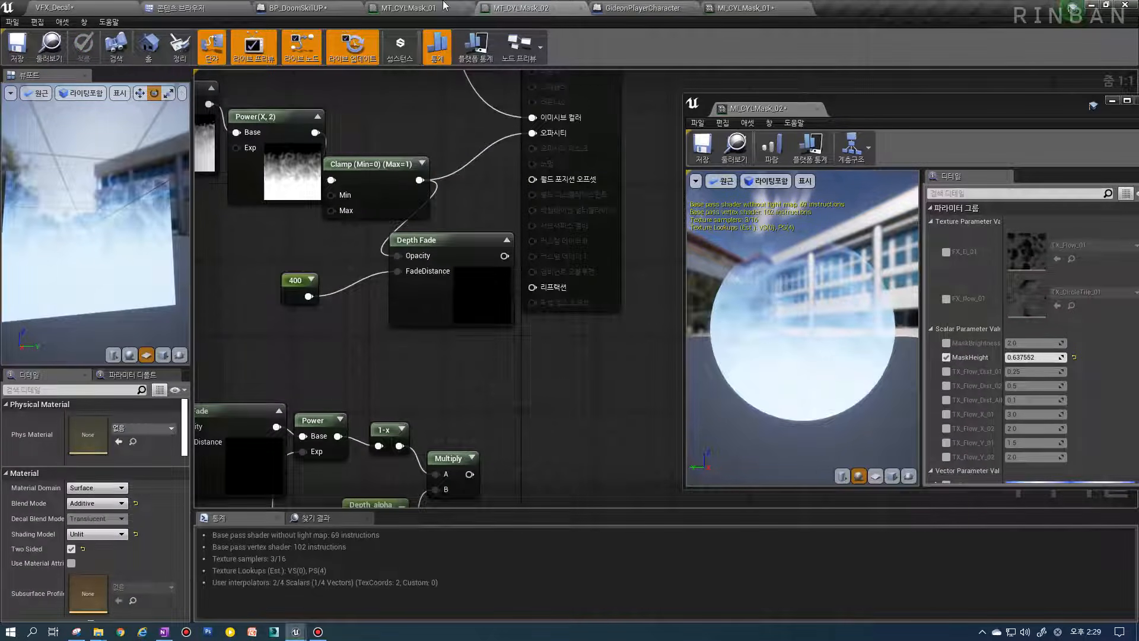
Close the MI_CYLMask_02 instance, then check MI_CYLMask_01's parameters and the flame cylinder in the VFX_Decal level
left_click(457, 7)
left_click(764, 7)
left_click_drag(923, 100, 625, 118)
left_click(848, 116)
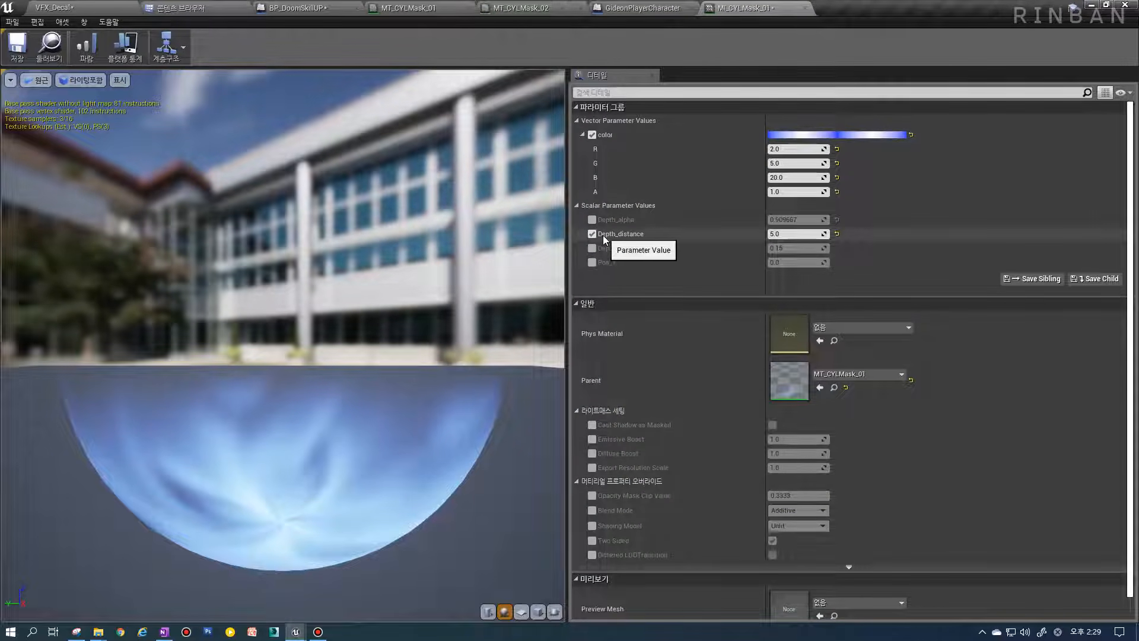
left_click(109, 5)
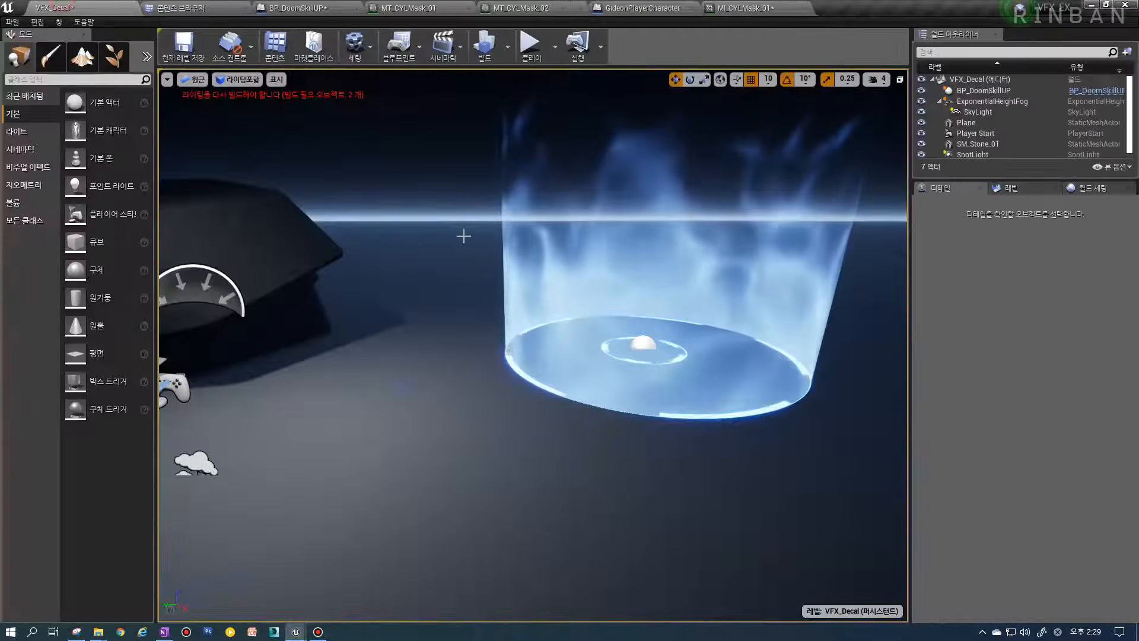
Assign MI_CYLMask_01 as the material of SM_CYL_01 in BP_DoomSkillUP and return to the VFX_Decal level
left_click(745, 7)
left_click(56, 53)
left_click(289, 7)
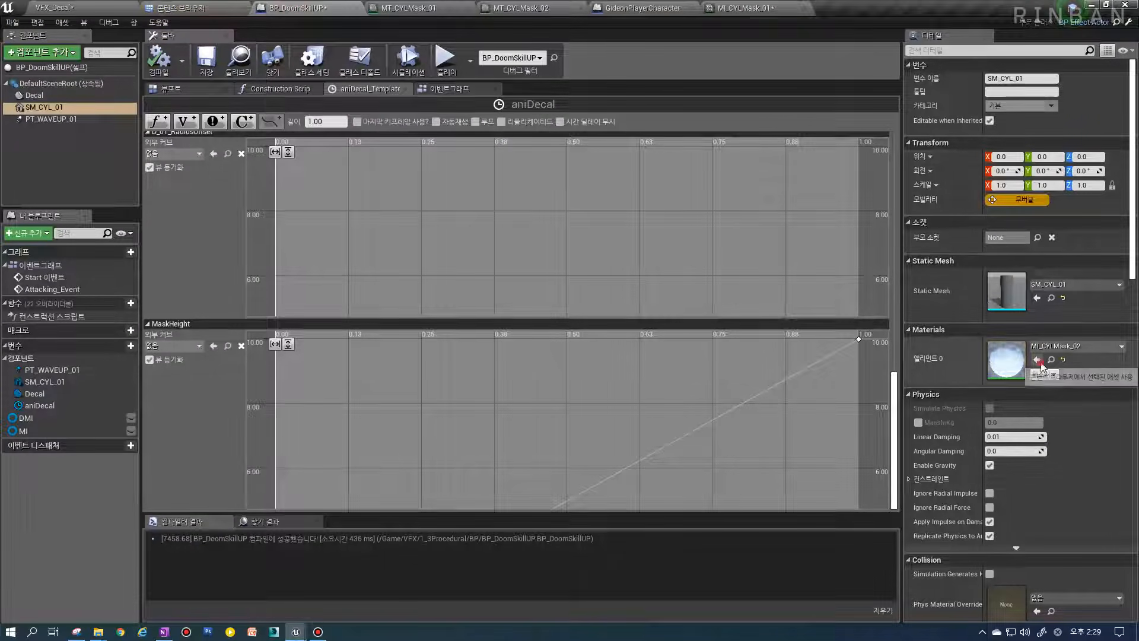
left_click(177, 90)
left_click(95, 7)
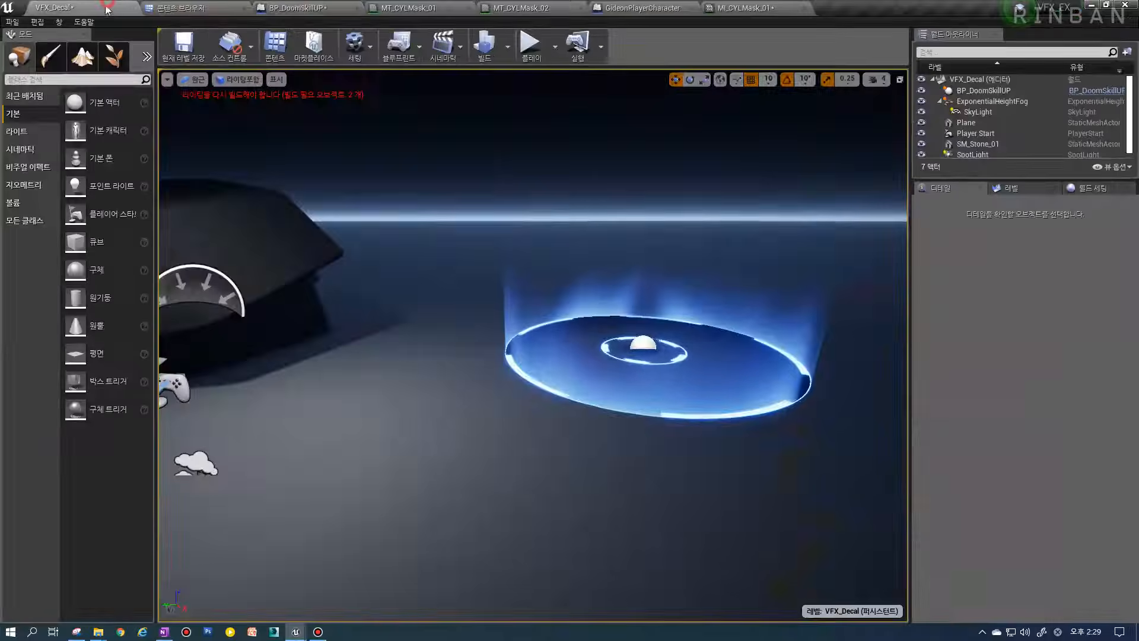
Try a Depth_distance of 1 in MI_CYLMask_01 beside the level view, and restore it to 5
left_click_drag(791, 7, 823, 82)
left_click(1049, 310)
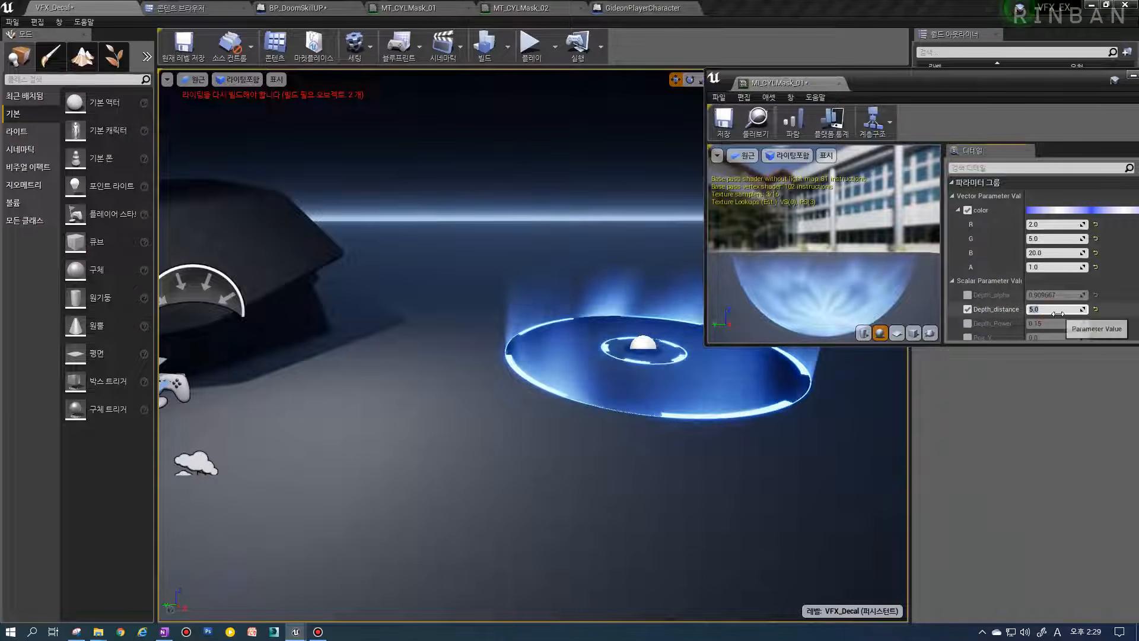
type("1")
key("Return")
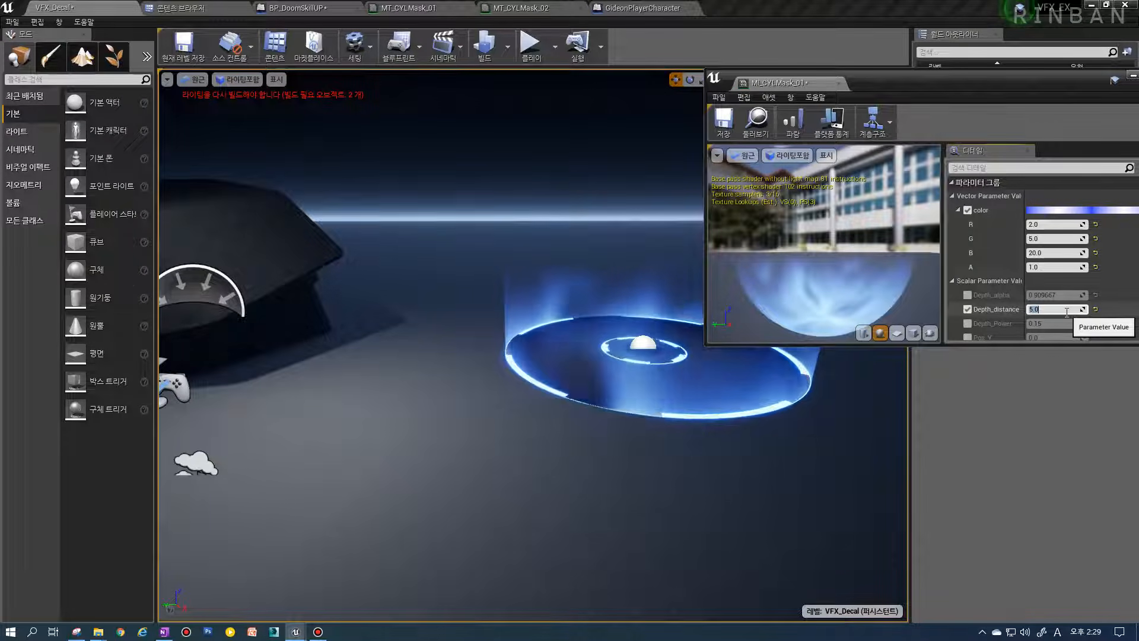
type("5")
key("Return")
View the flame ring in the level from a new angle and close the MI_CYLMask_01 instance
right_click_drag(534, 356, 483, 355)
mouse_move(534, 379)
left_mouse_down("alt")
mouse_move(510, 389)
mouse_move(528, 309)
mouse_move(525, 398)
left_mouse_up("alt")
mouse_move(595, 425)
right_mouse_down()
mouse_move(593, 386)
mouse_move(595, 425)
right_mouse_up()
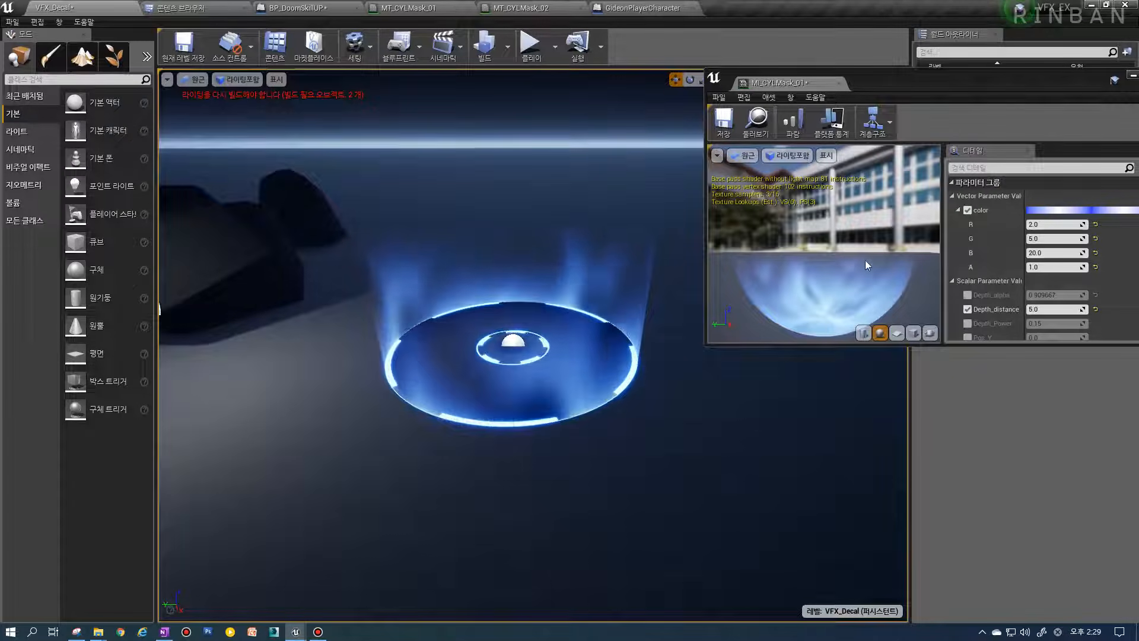
left_click(842, 84)
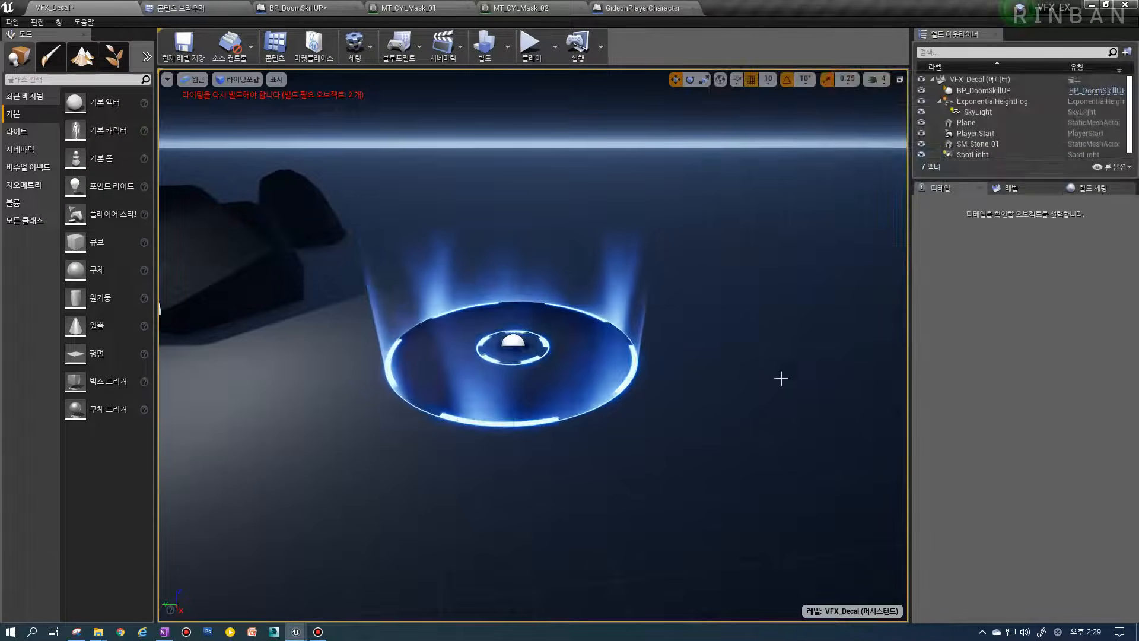